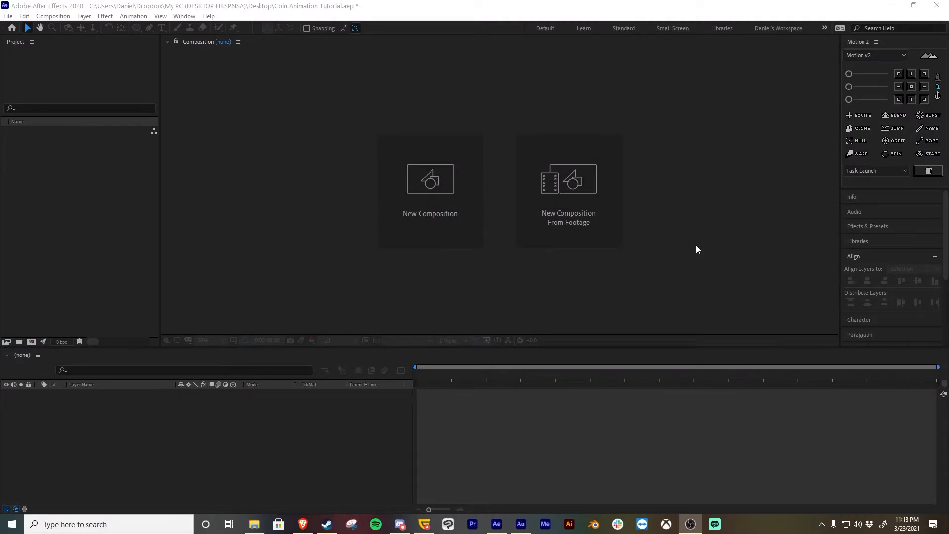
Step: Create a new 1000 x 1000 px composition named Coin
{"action": "left_click", "coordinate": [437, 224]}
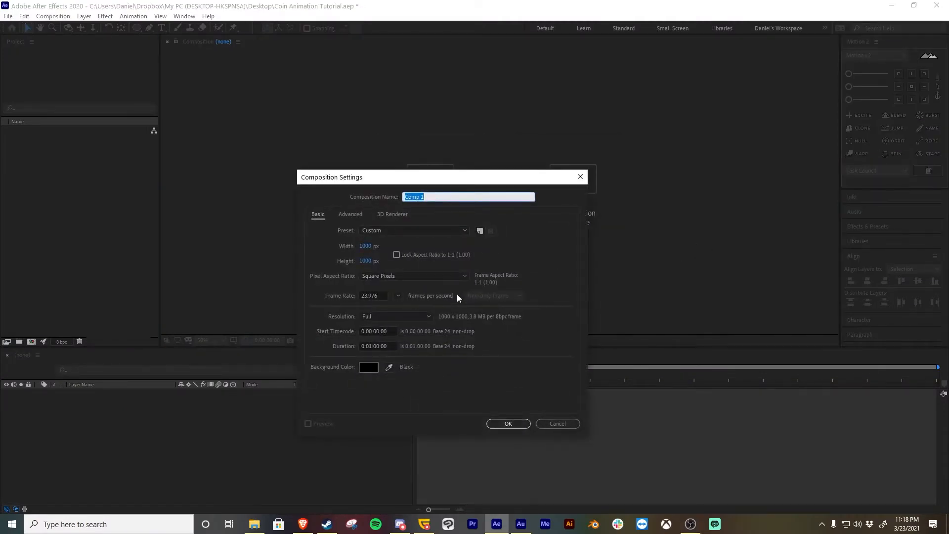
{"action": "type", "text": "Coin"}
{"action": "left_click", "coordinate": [508, 424]}
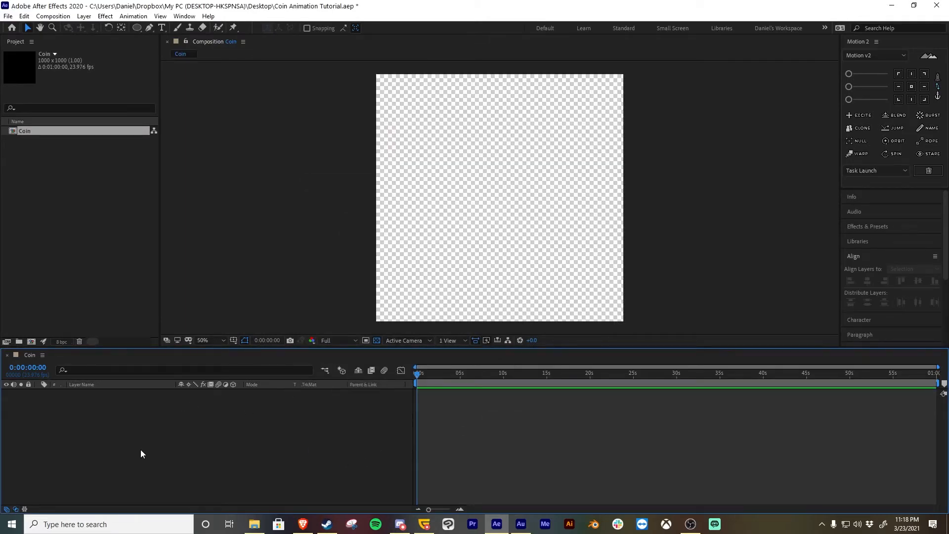
Step: Activate the Ellipse tool and set the shape fill color to the darker gold BB9B46
{"action": "left_click", "coordinate": [140, 28]}
{"action": "left_click", "coordinate": [165, 48]}
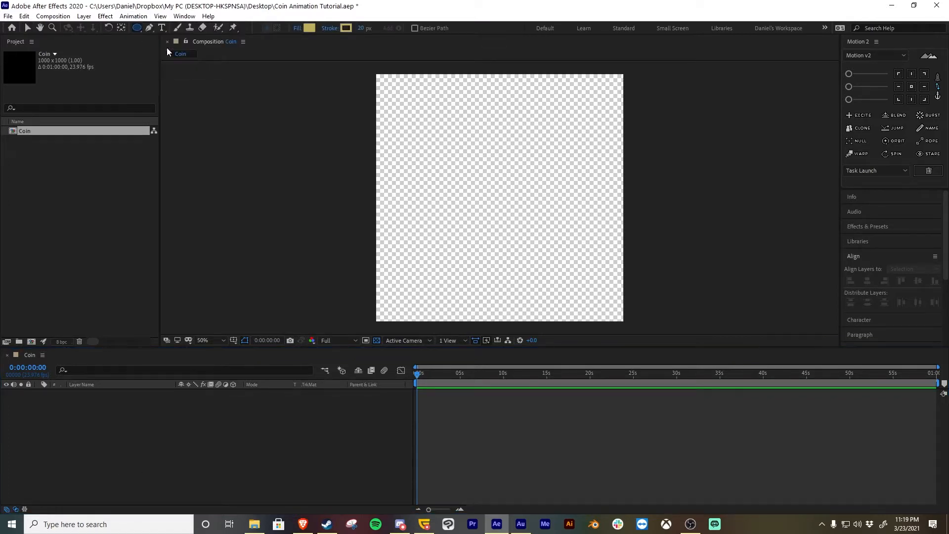
{"action": "left_click", "coordinate": [309, 27]}
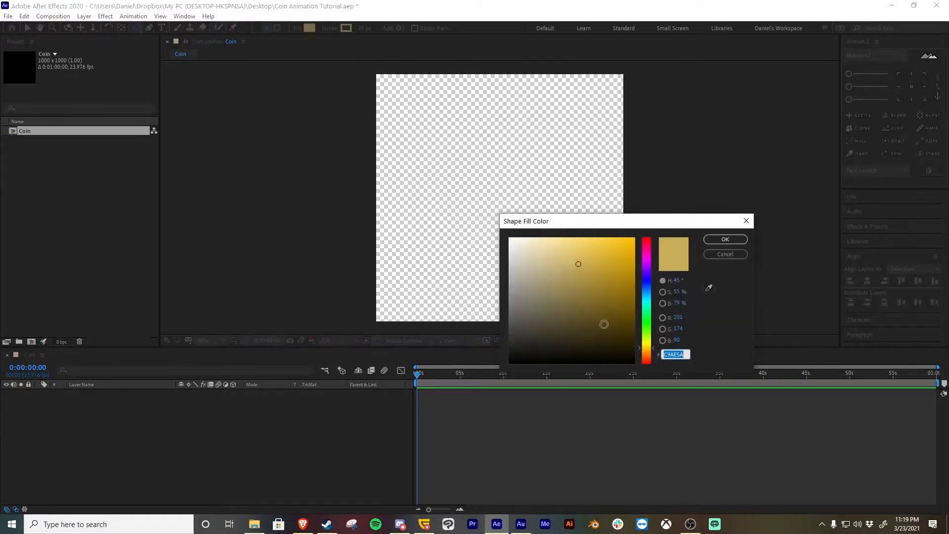
{"action": "left_click", "coordinate": [579, 271]}
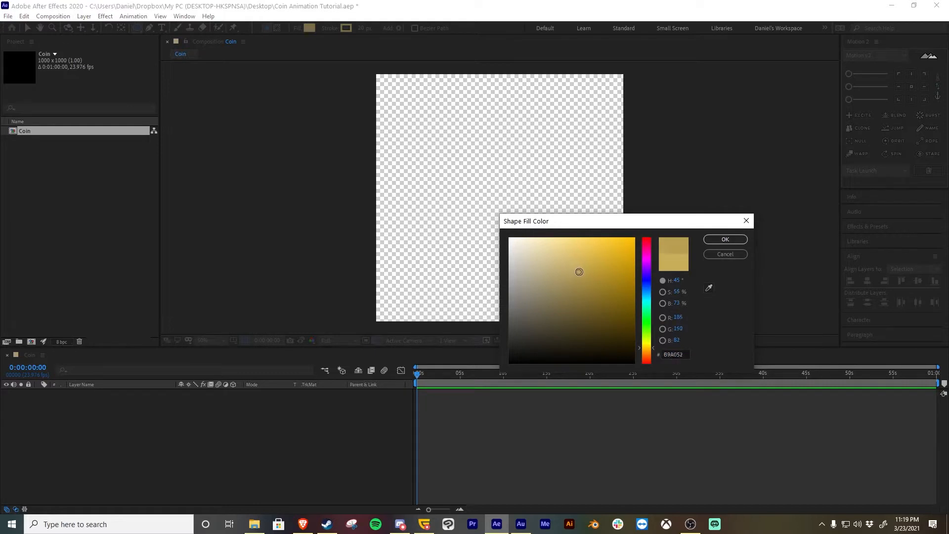
{"action": "left_click_drag", "start_coordinate": [579, 271], "coordinate": [587, 271]}
{"action": "left_click_drag", "start_coordinate": [654, 348], "coordinate": [654, 348]}
{"action": "left_click", "coordinate": [740, 242]}
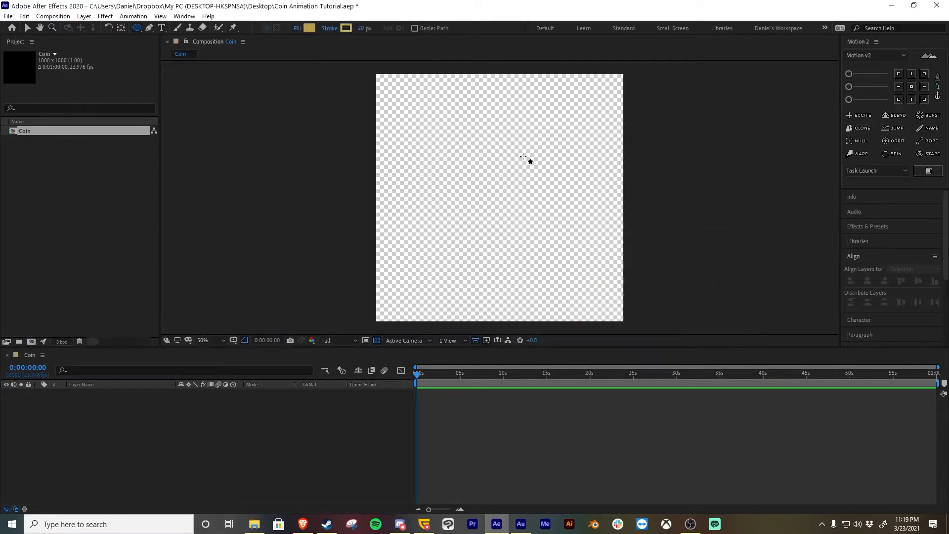
Step: Match the shape stroke color to the gold fill color BB9B46
{"action": "left_click", "coordinate": [342, 31], "text": "alt"}
{"action": "left_click", "coordinate": [348, 29]}
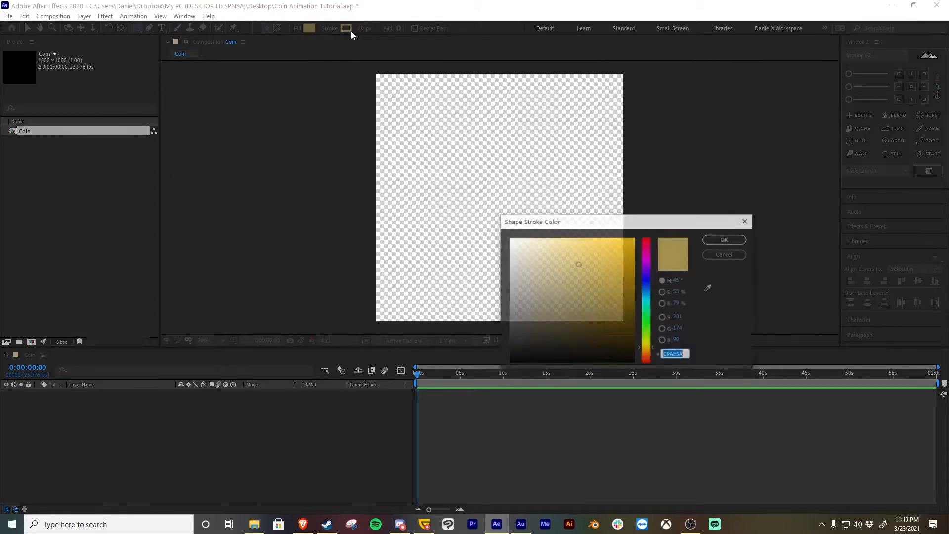
{"action": "left_click", "coordinate": [725, 239]}
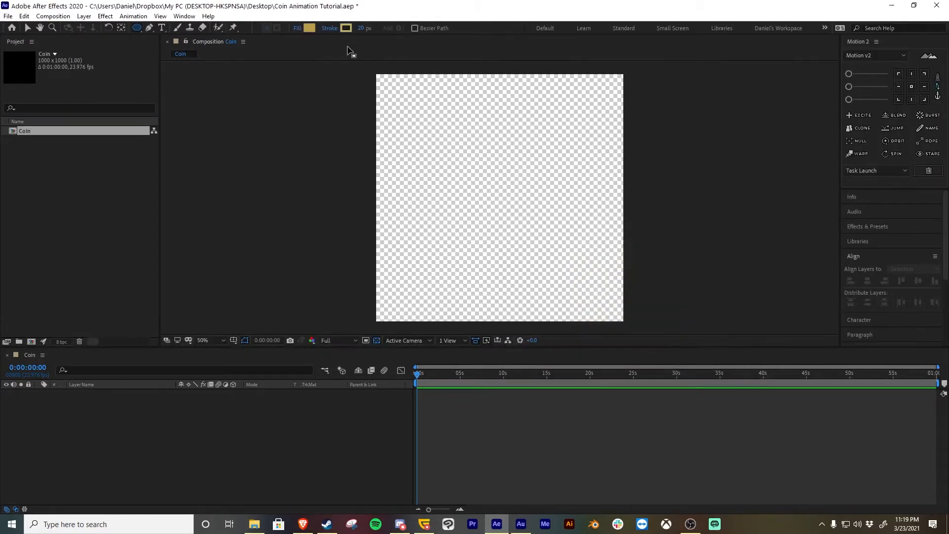
{"action": "left_click", "coordinate": [309, 28]}
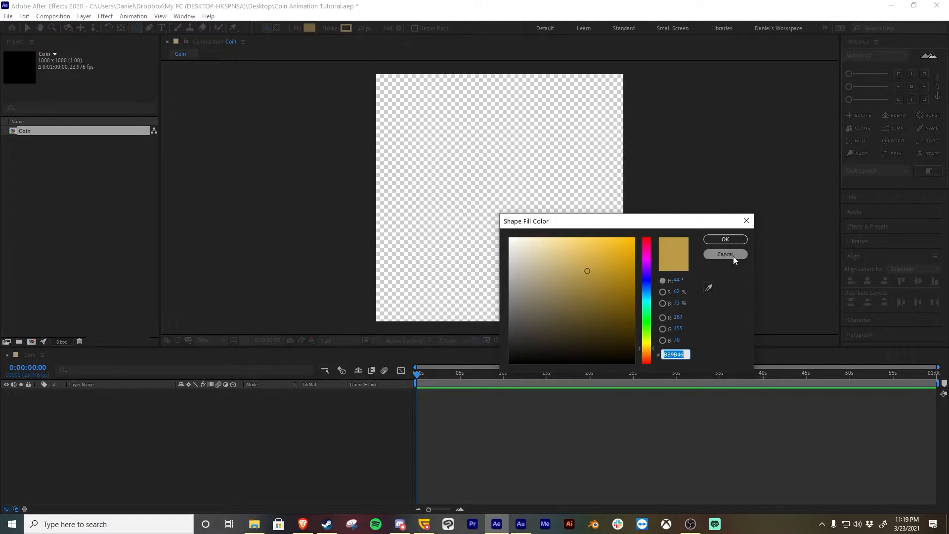
{"action": "left_click", "coordinate": [725, 240]}
{"action": "left_click", "coordinate": [348, 28]}
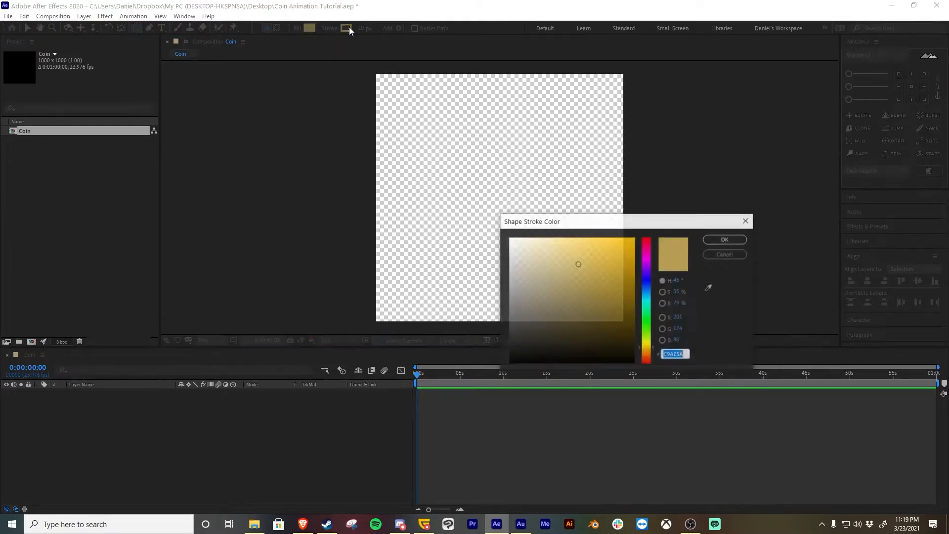
{"action": "key", "text": "Return"}
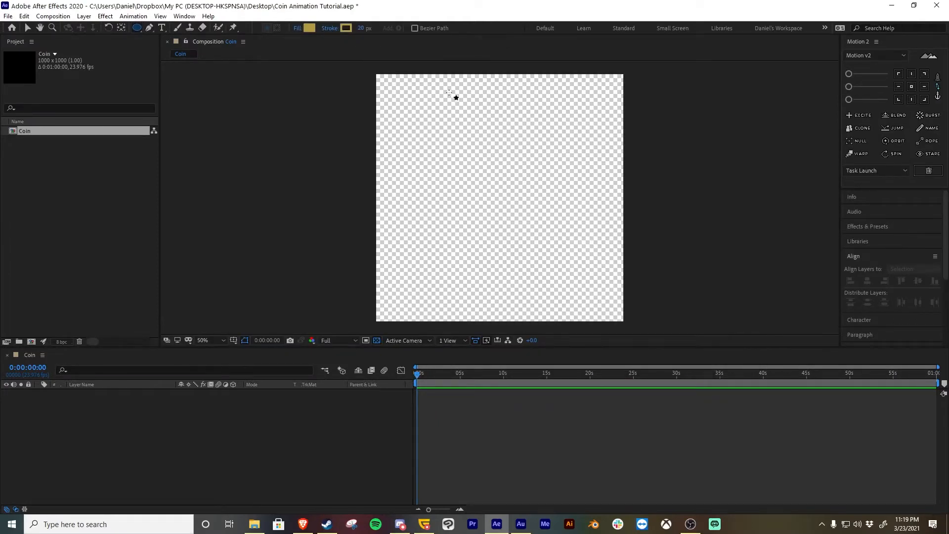
Step: Draw a tall oval for the coin, center its anchor point, and align it to the composition's horizontal and vertical center
{"action": "mouse_move", "coordinate": [451, 114]}
{"action": "left_mouse_down"}
{"action": "mouse_move", "coordinate": [498, 250]}
{"action": "mouse_move", "coordinate": [564, 298]}
{"action": "mouse_move", "coordinate": [602, 311]}
{"action": "mouse_move", "coordinate": [593, 286]}
{"action": "mouse_move", "coordinate": [576, 288]}
{"action": "left_mouse_up"}
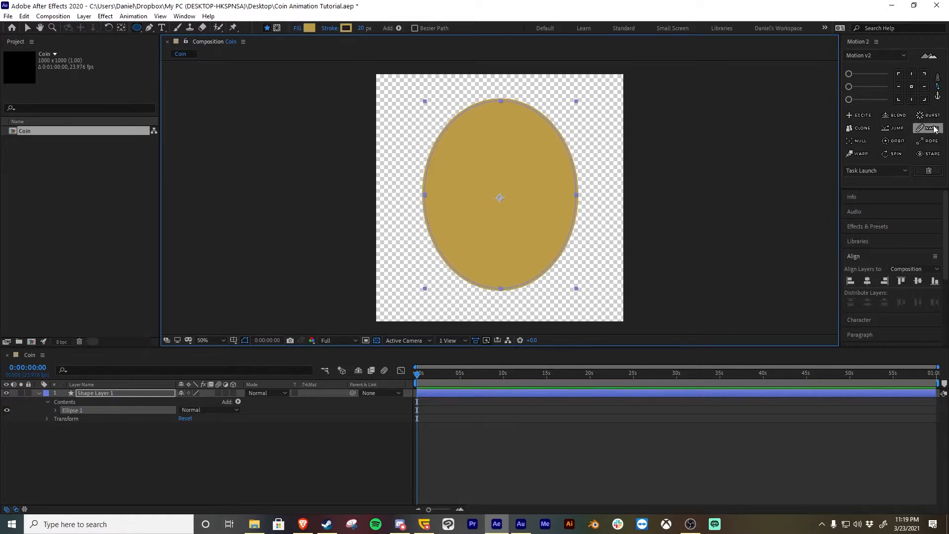
{"action": "left_click", "coordinate": [913, 89]}
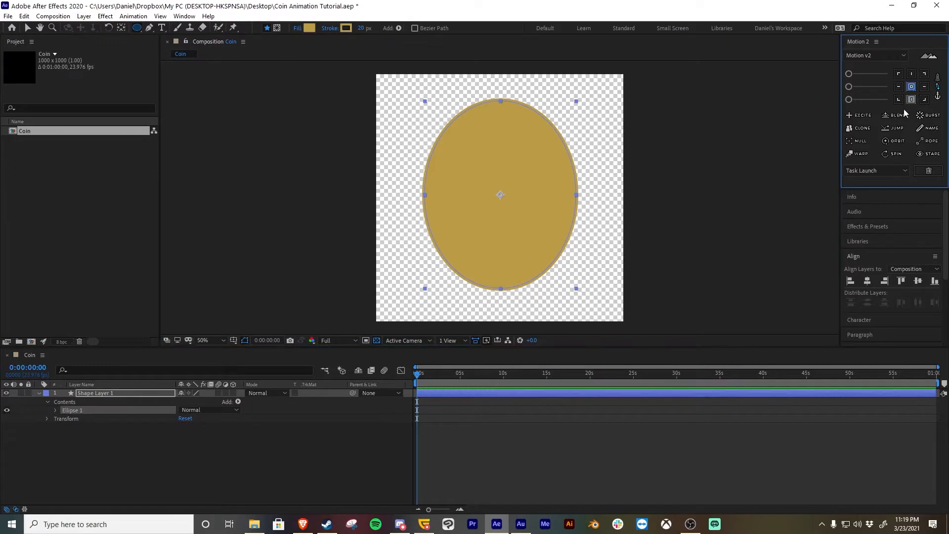
{"action": "left_click", "coordinate": [870, 281]}
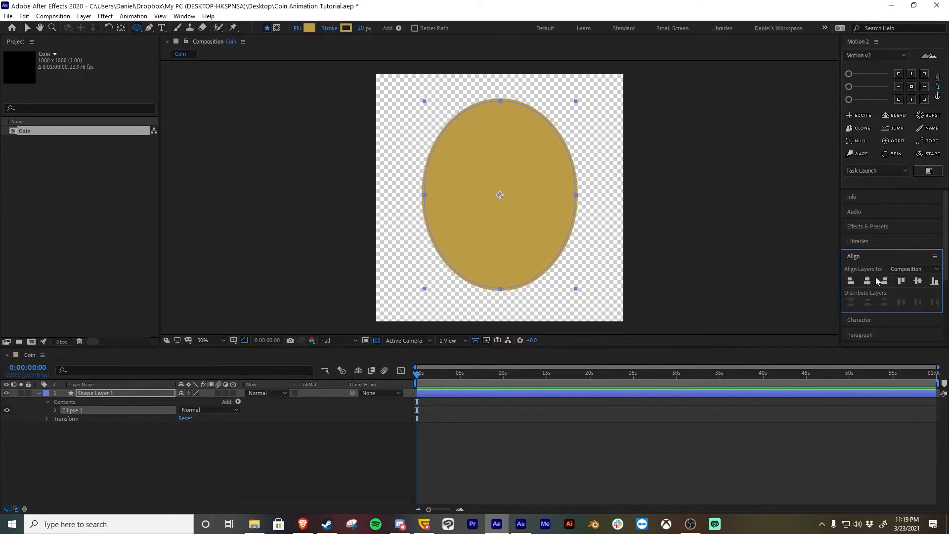
{"action": "left_click", "coordinate": [917, 281]}
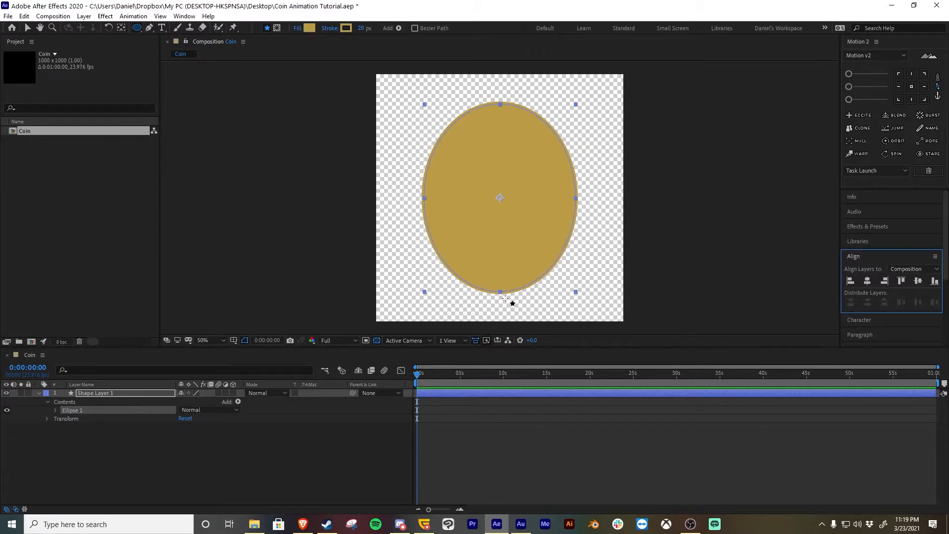
Step: Rename the new shape layer as Coin
{"action": "left_click", "coordinate": [112, 396]}
{"action": "key", "text": "Return"}
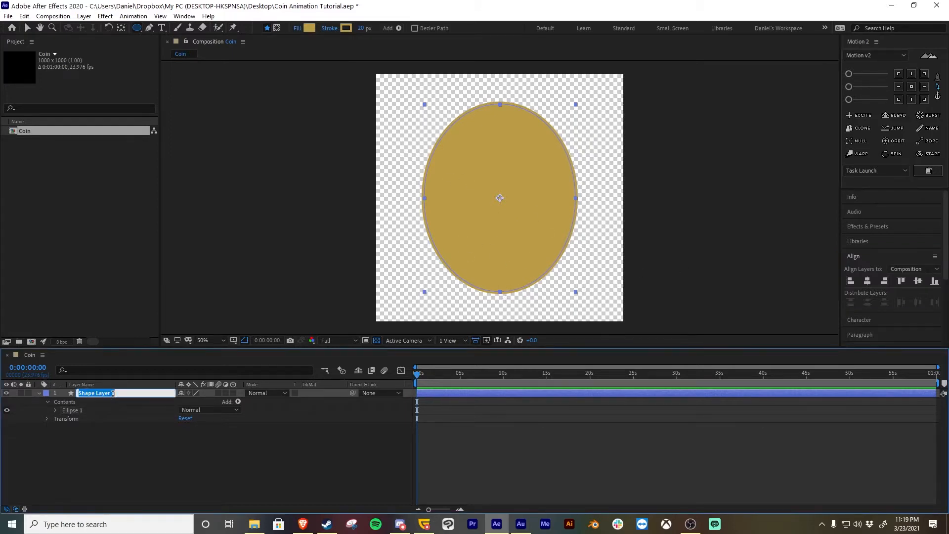
{"action": "key", "text": "BackSpace"}
{"action": "type", "text": "Coin"}
{"action": "key", "text": "Return"}
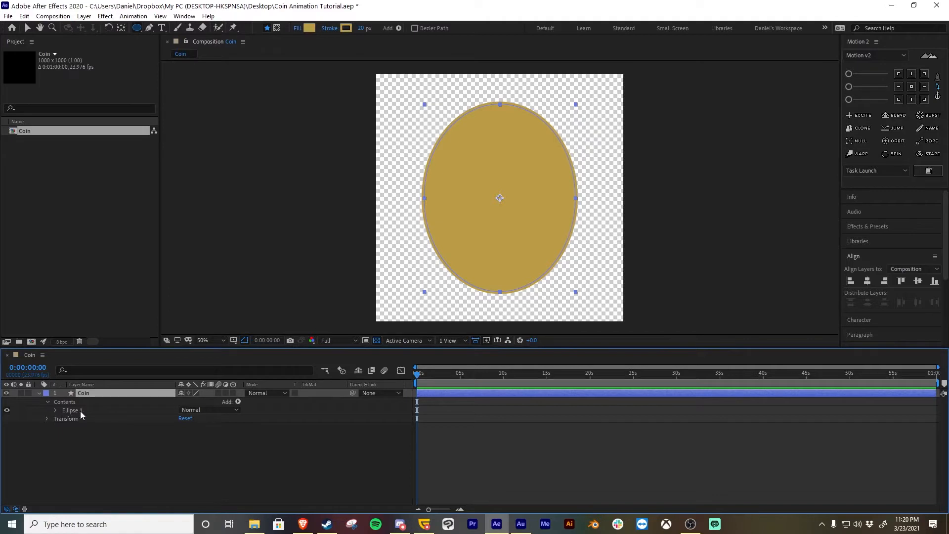
Step: Rename the Ellipse 1 group inside the Coin layer as Coin Base
{"action": "left_click", "coordinate": [80, 411]}
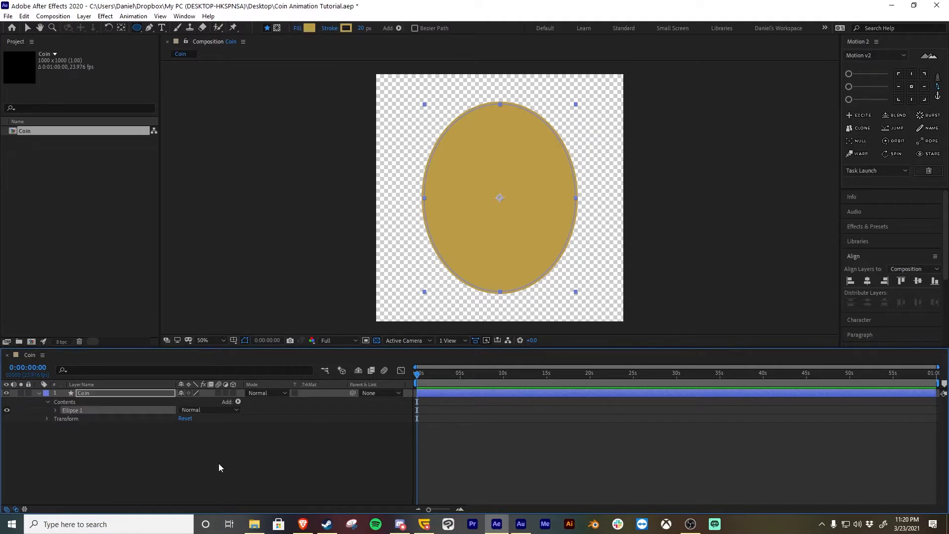
{"action": "key", "text": "Return"}
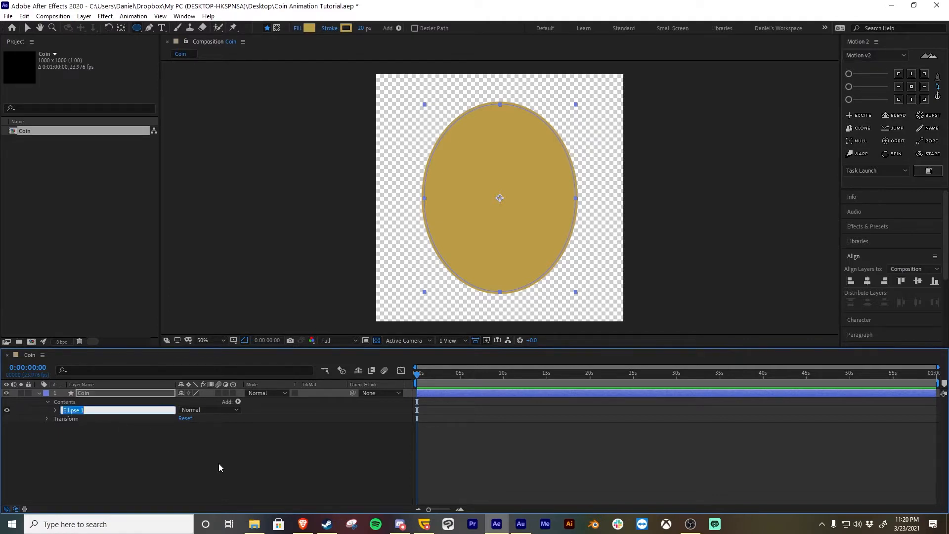
{"action": "type", "text": "Coin Base"}
{"action": "key", "text": "Return"}
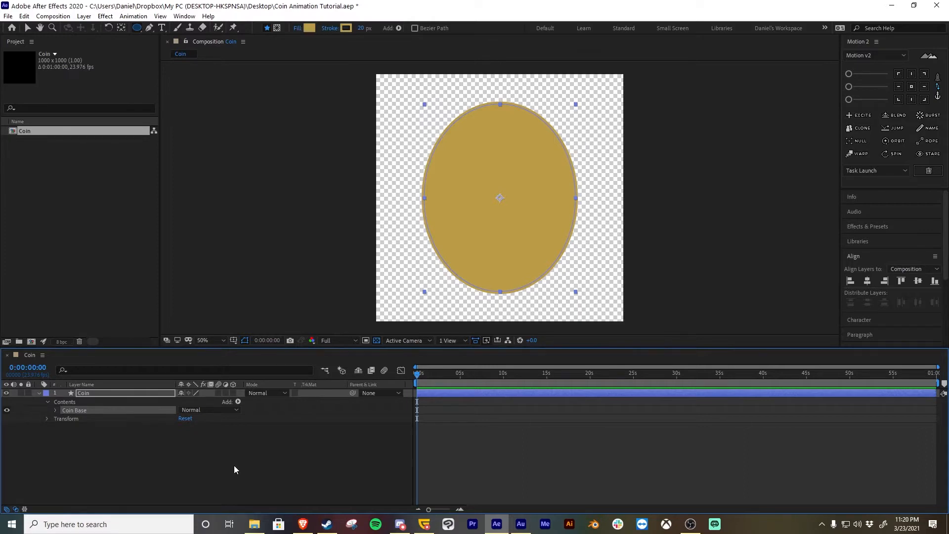
Step: Duplicate the Coin Base group and rename the copy as Glint
{"action": "key", "text": "ctrl+d"}
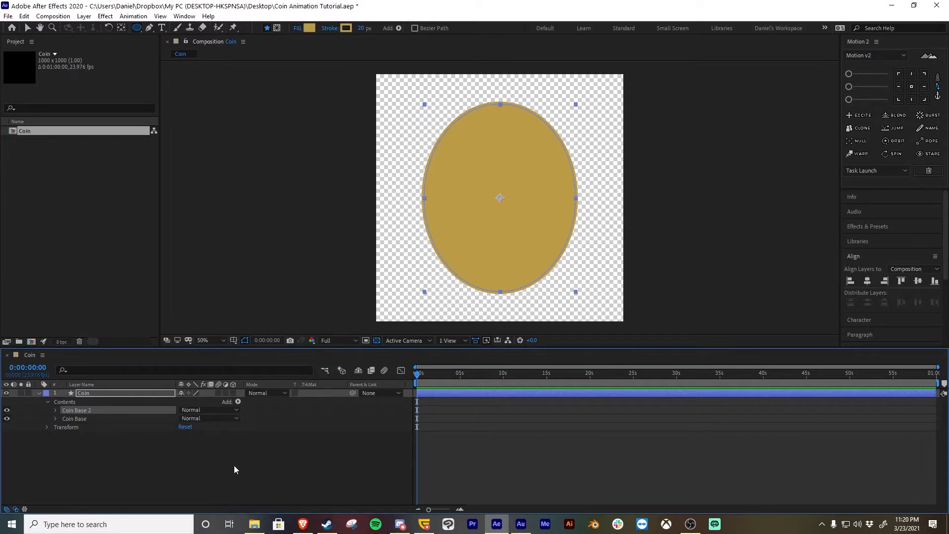
{"action": "key", "text": "Return"}
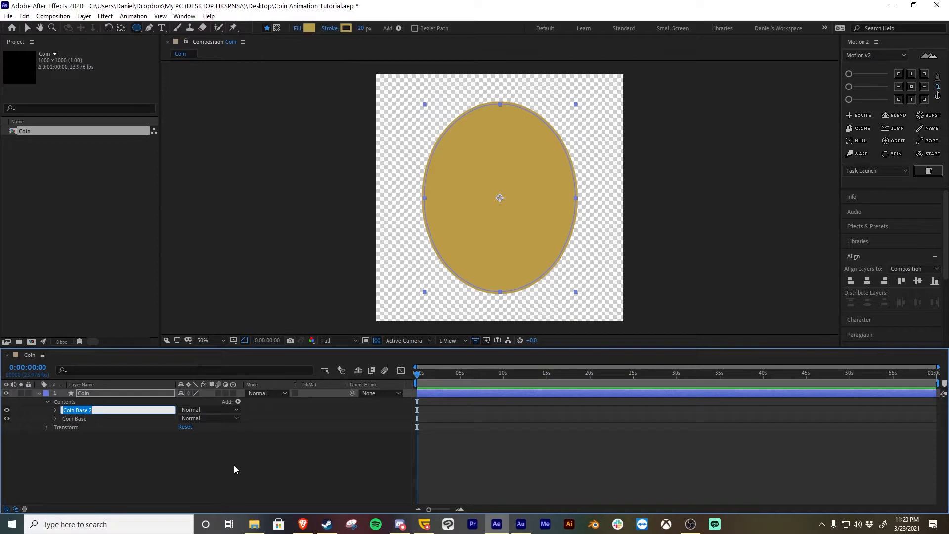
{"action": "type", "text": "Glint"}
{"action": "key", "text": "Return"}
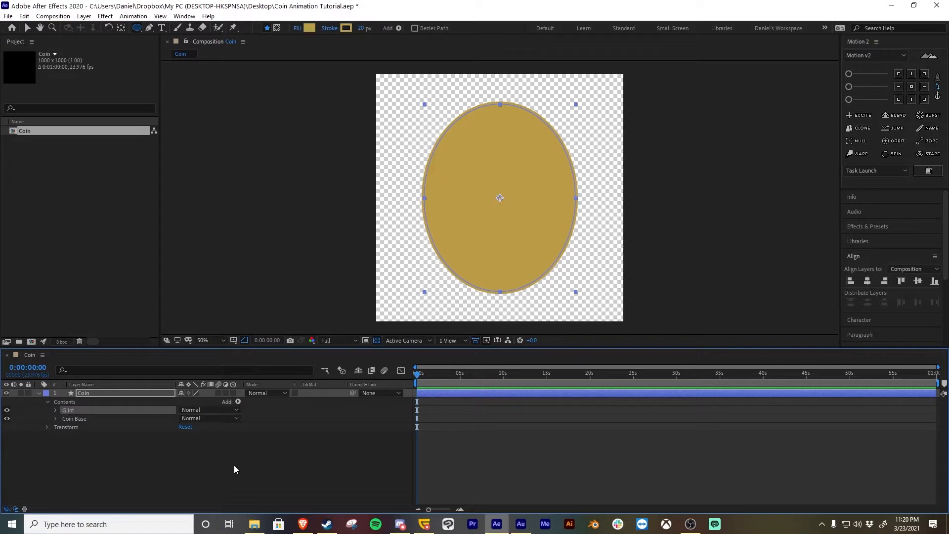
Step: Hide the fill of the Glint group
{"action": "left_click", "coordinate": [55, 409]}
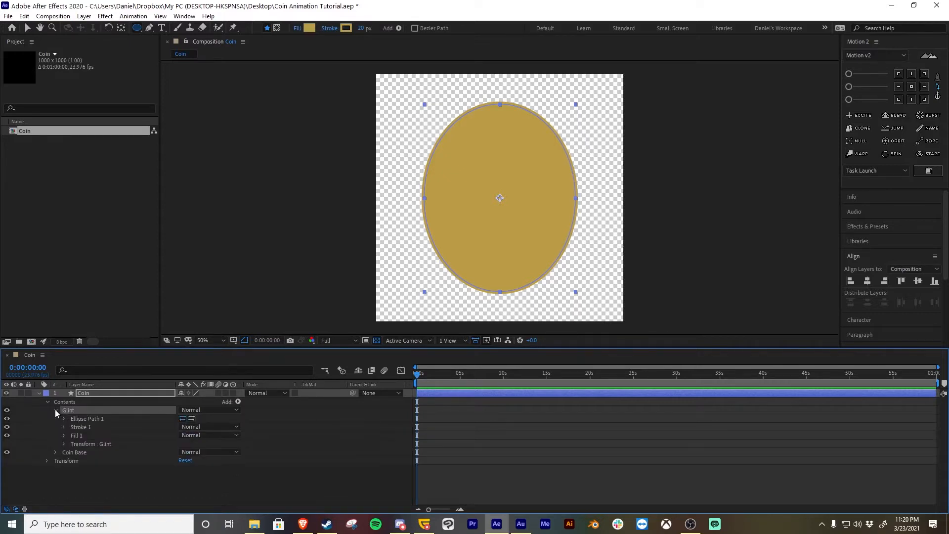
{"action": "left_click", "coordinate": [82, 438]}
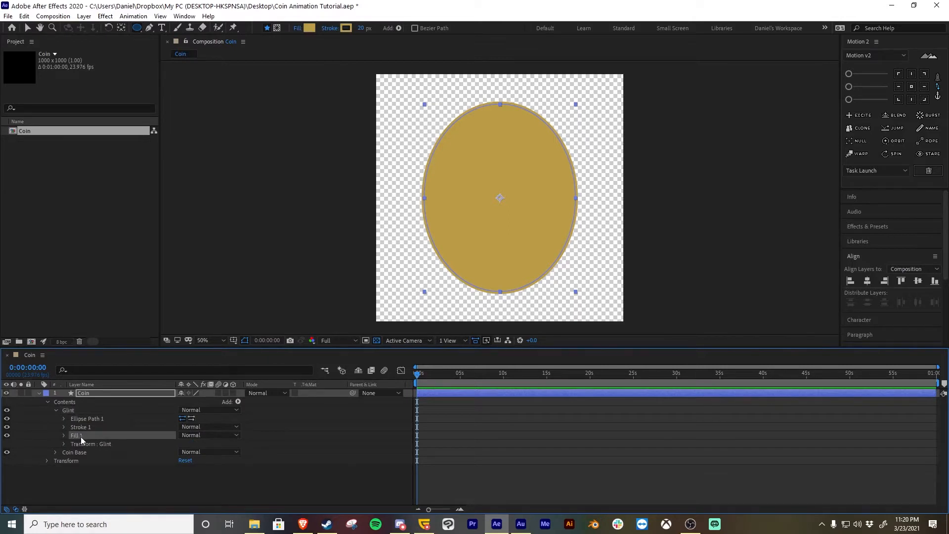
{"action": "left_click", "coordinate": [6, 436]}
Step: Set the Glint stroke's color to off-white F0EBDF and its line cap to Round Cap
{"action": "left_click", "coordinate": [77, 427]}
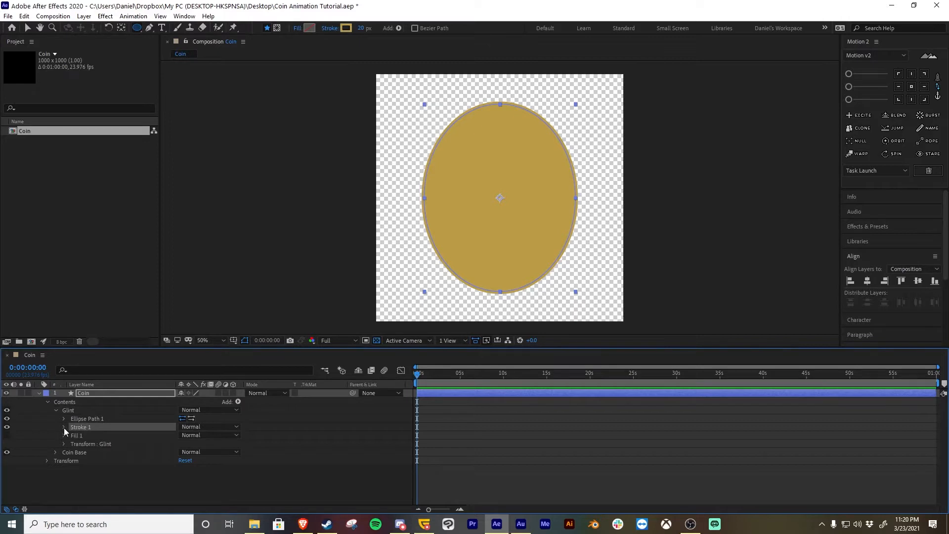
{"action": "left_click", "coordinate": [64, 428]}
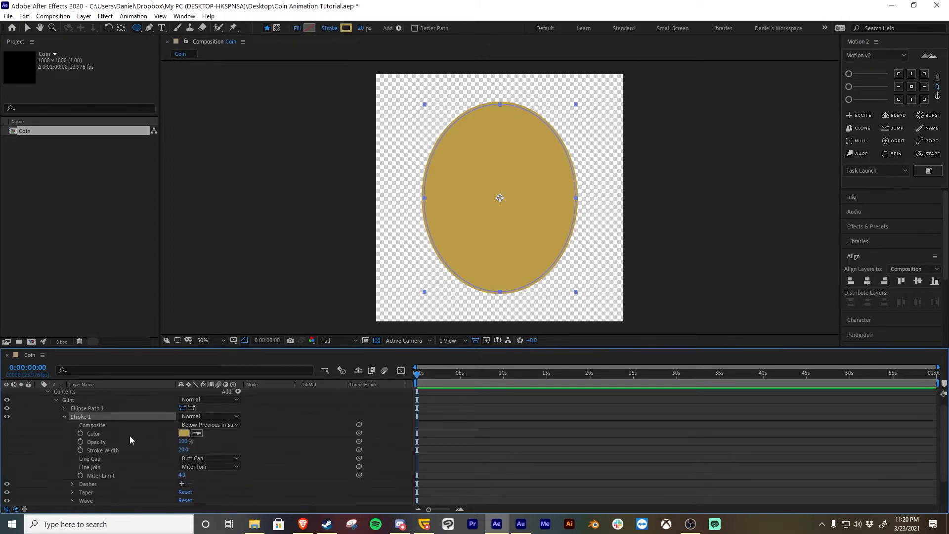
{"action": "left_click", "coordinate": [184, 433]}
{"action": "left_click", "coordinate": [518, 245]}
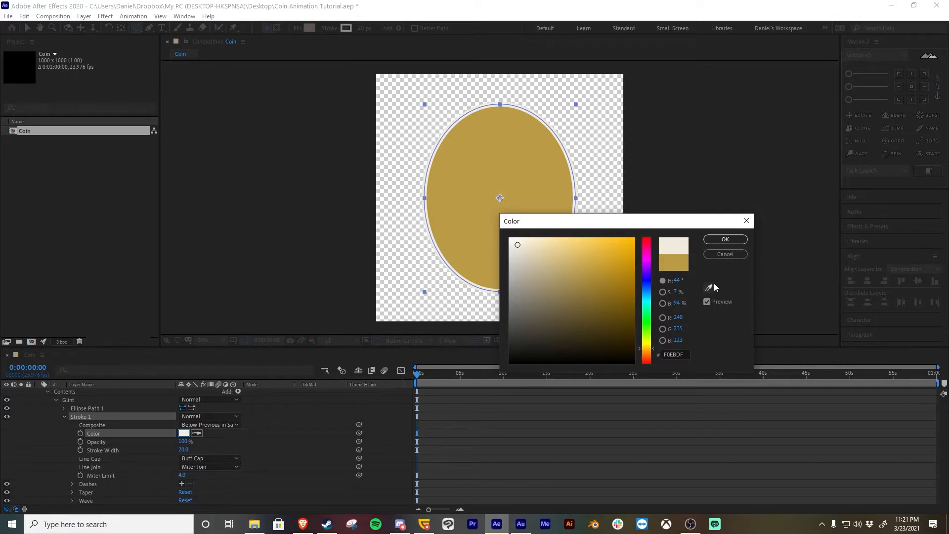
{"action": "left_click", "coordinate": [730, 240]}
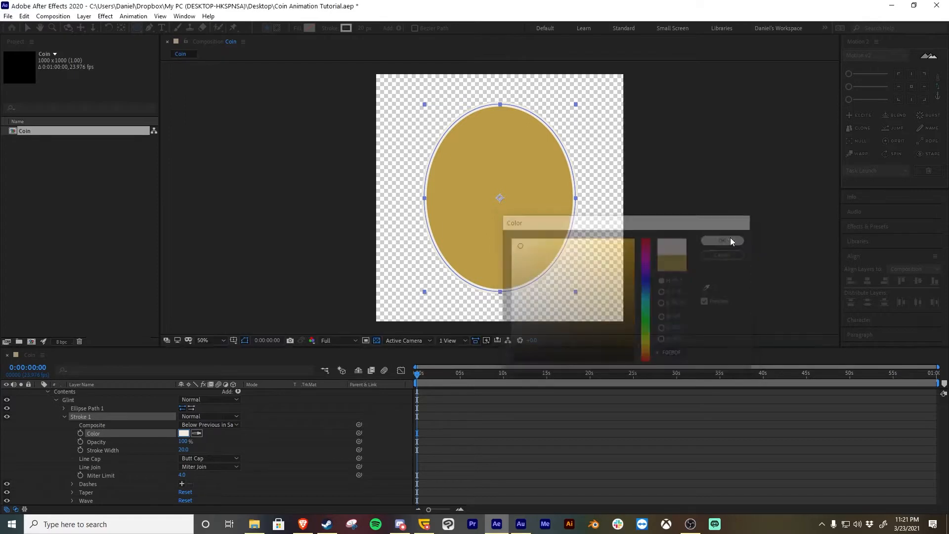
{"action": "left_click", "coordinate": [96, 459]}
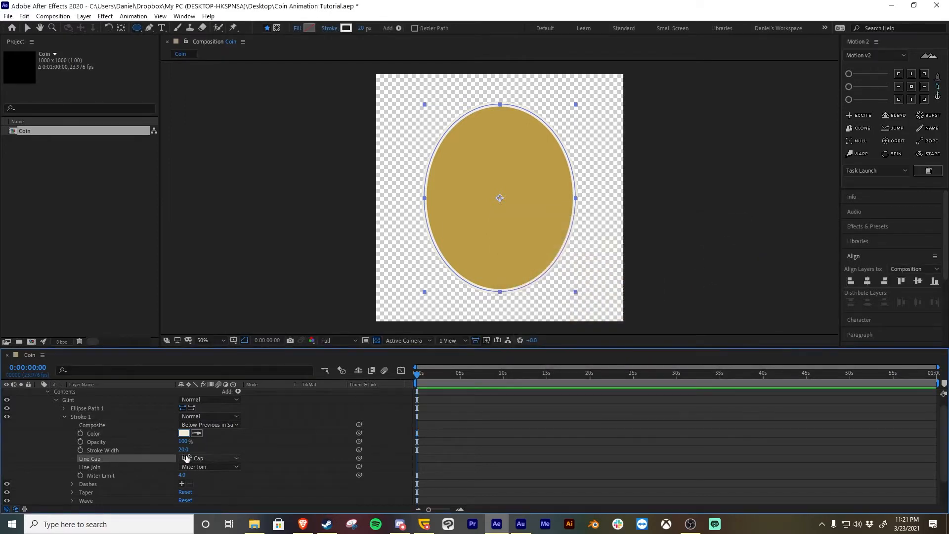
{"action": "left_click", "coordinate": [198, 459]}
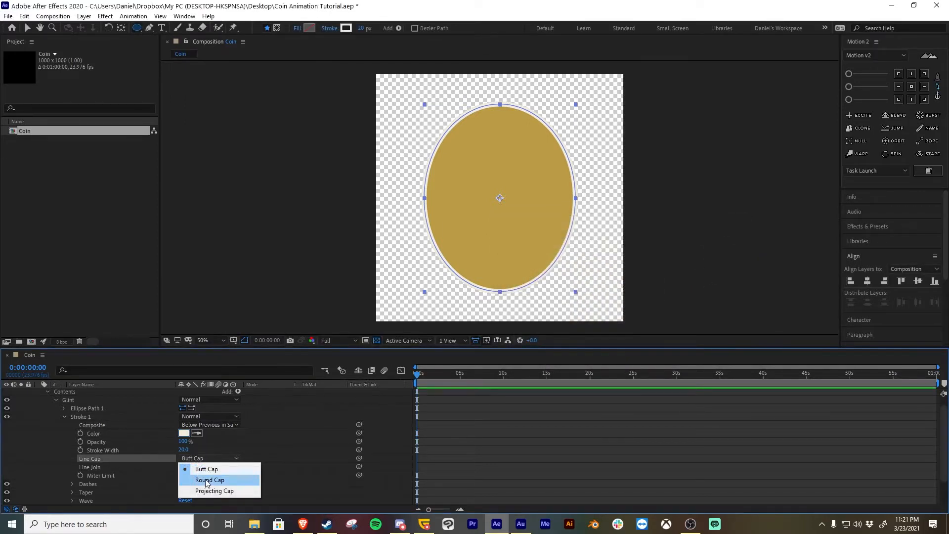
{"action": "left_click", "coordinate": [207, 481]}
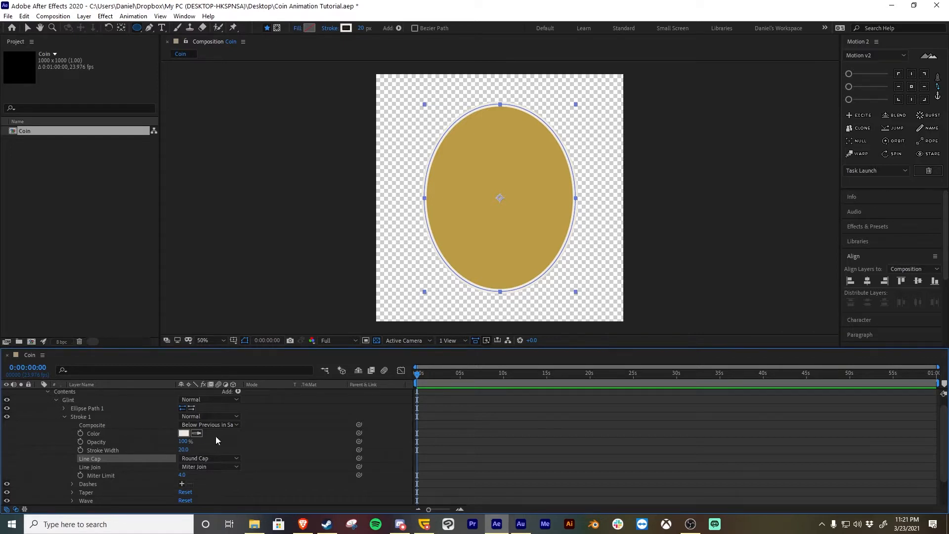
Step: Add a Trim Paths operator to the Glint group
{"action": "scroll", "coordinate": [311, 459], "scroll_direction": "up", "scroll_amount": 1}
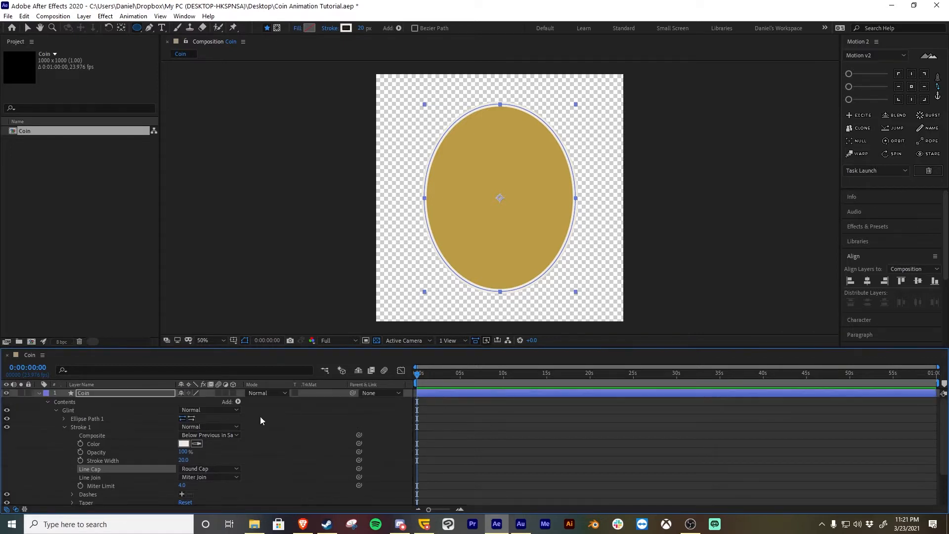
{"action": "left_click", "coordinate": [238, 402]}
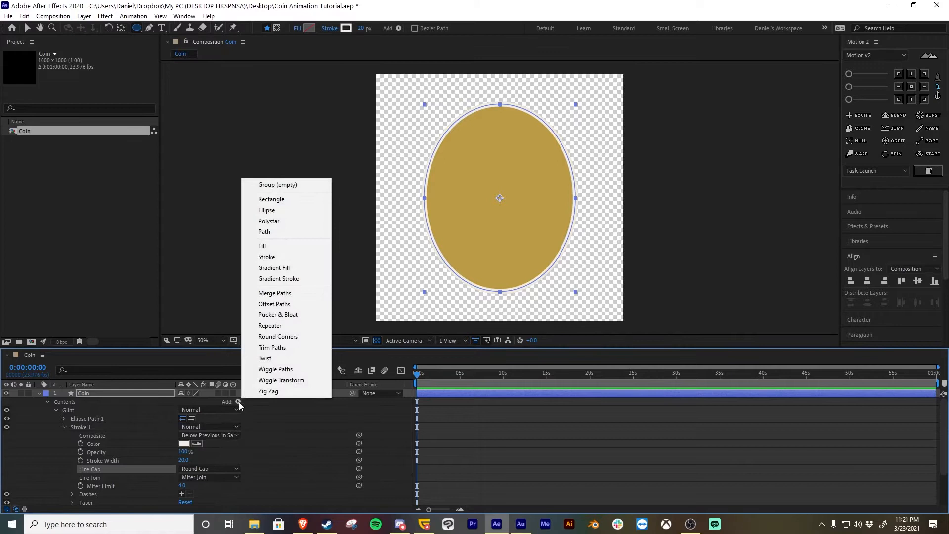
{"action": "left_click", "coordinate": [301, 350]}
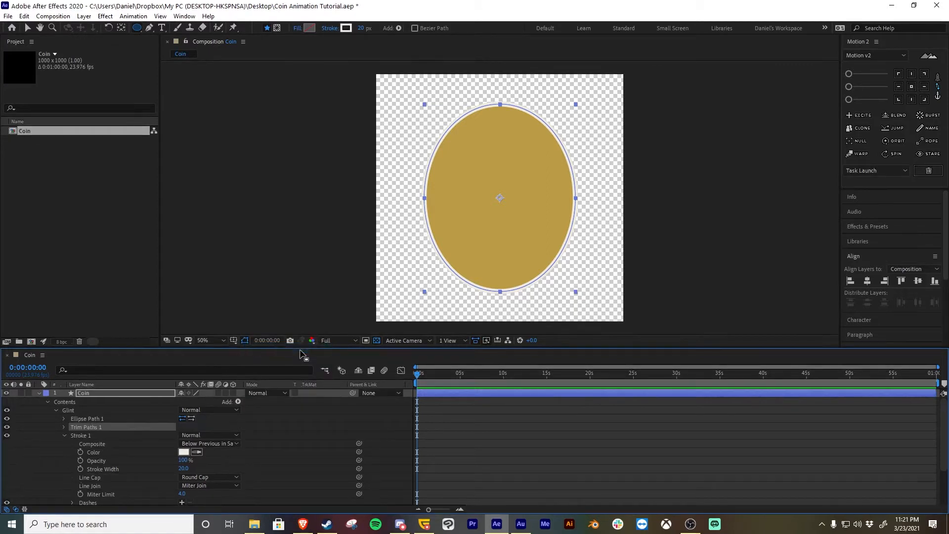
Step: Set the Start value of the Glint group's Trim Paths to 75%
{"action": "left_click", "coordinate": [63, 427]}
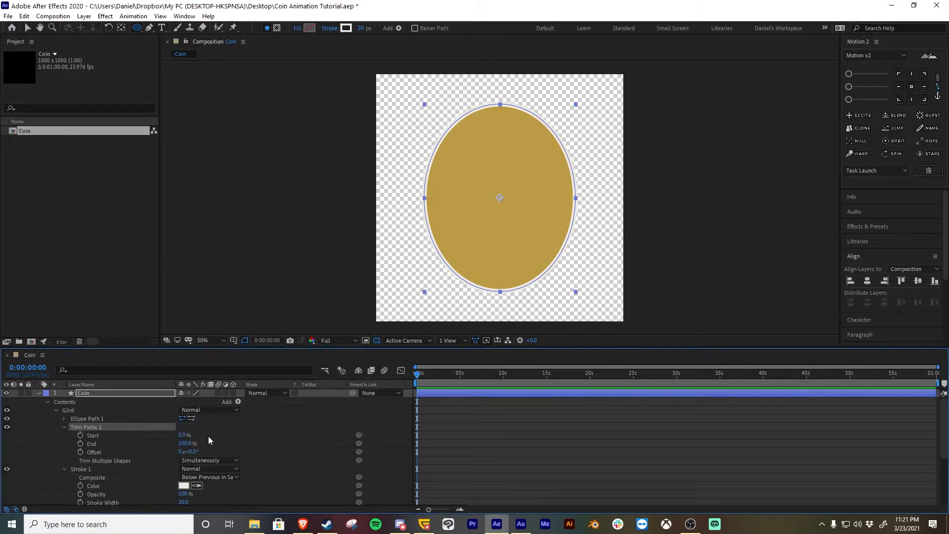
{"action": "left_click", "coordinate": [179, 435]}
{"action": "type", "text": "75"}
{"action": "key", "text": "Return"}
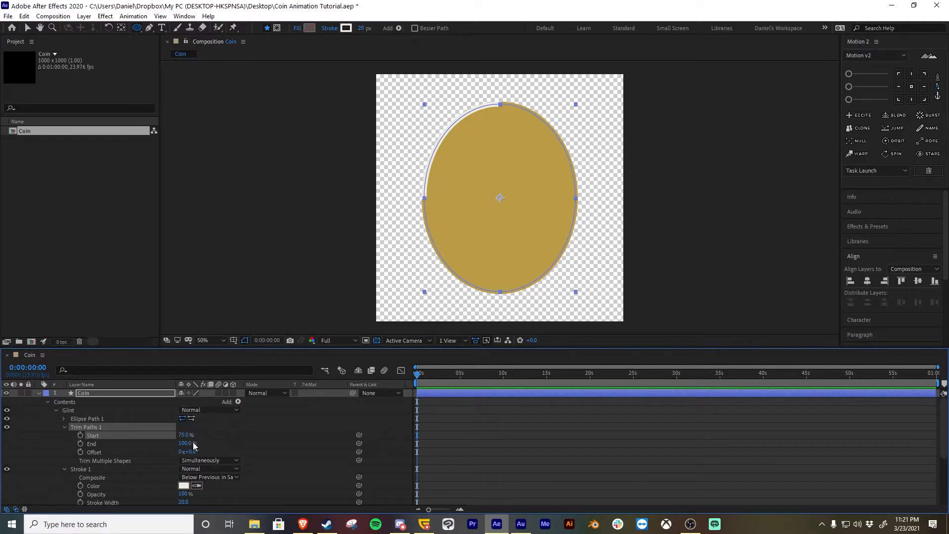
Step: Try a Trim Paths offset of 54° on the Glint group, and undo the change
{"action": "mouse_move", "coordinate": [190, 445]}
{"action": "left_mouse_down"}
{"action": "mouse_move", "coordinate": [181, 445]}
{"action": "mouse_move", "coordinate": [306, 457]}
{"action": "mouse_move", "coordinate": [279, 474]}
{"action": "left_mouse_up"}
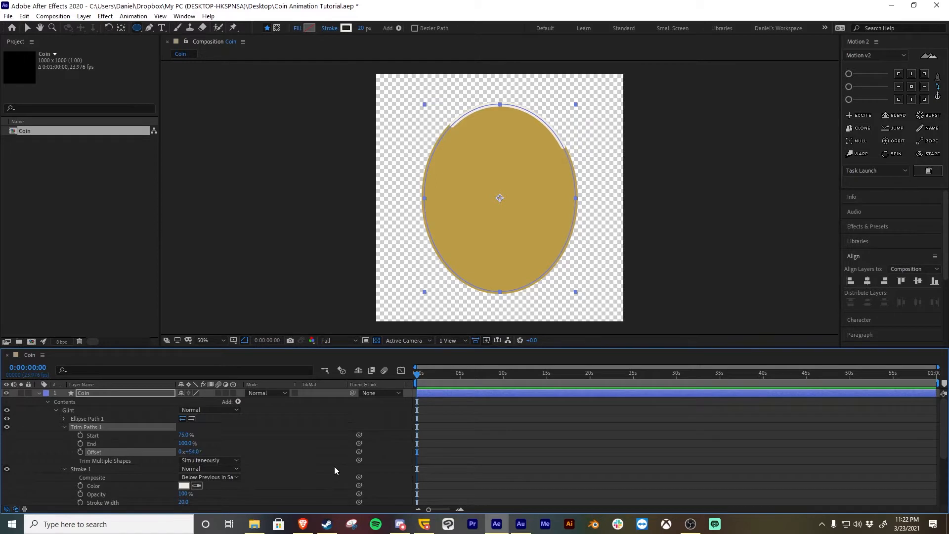
{"action": "key", "text": "ctrl+z"}
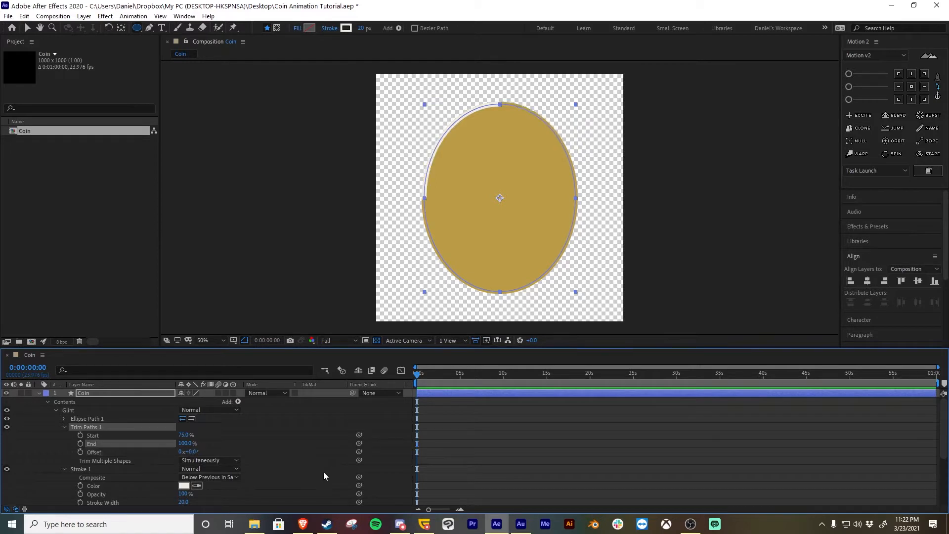
{"action": "left_click", "coordinate": [56, 410]}
{"action": "left_click", "coordinate": [317, 483]}
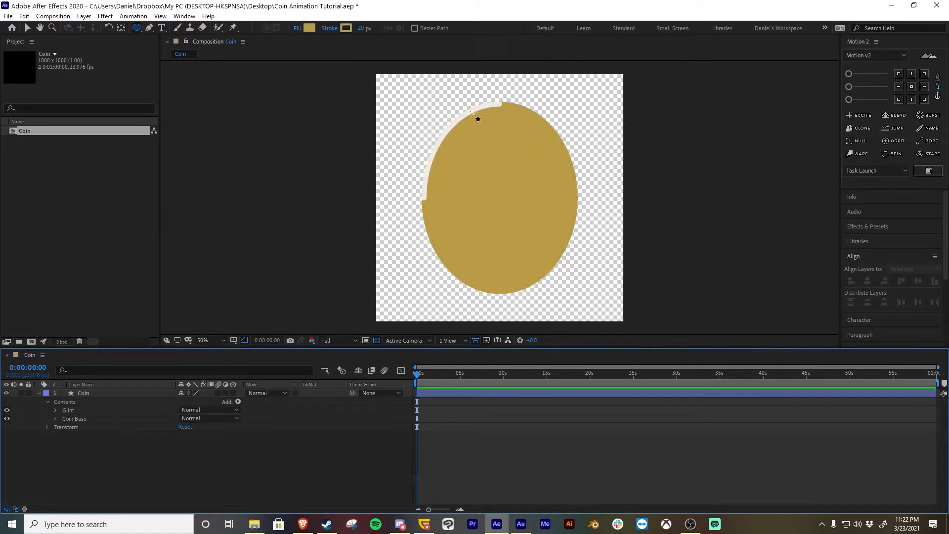
Step: Duplicate the Glint group and rename the copy as Shadow
{"action": "left_click", "coordinate": [90, 412]}
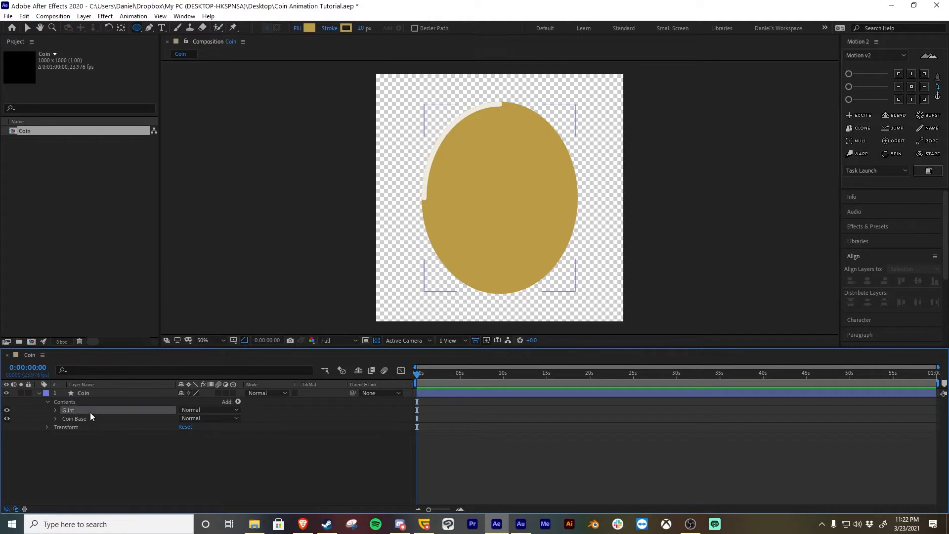
{"action": "key", "text": "ctrl+d"}
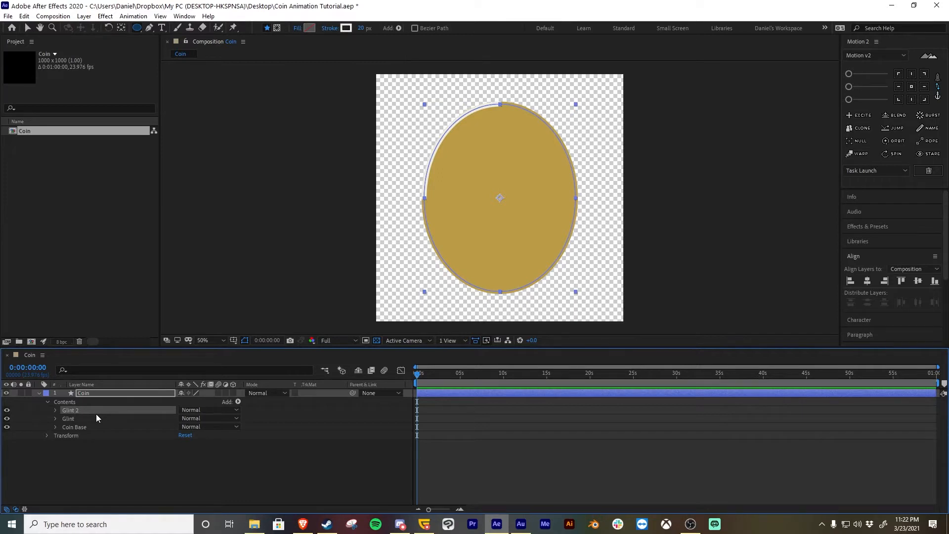
{"action": "key", "text": "Return"}
{"action": "type", "text": "Shadow"}
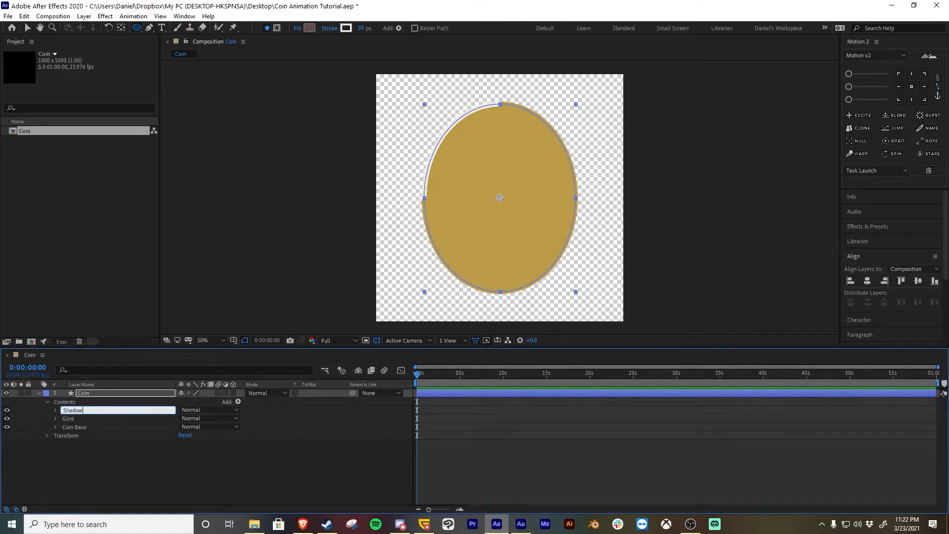
{"action": "key", "text": "Return"}
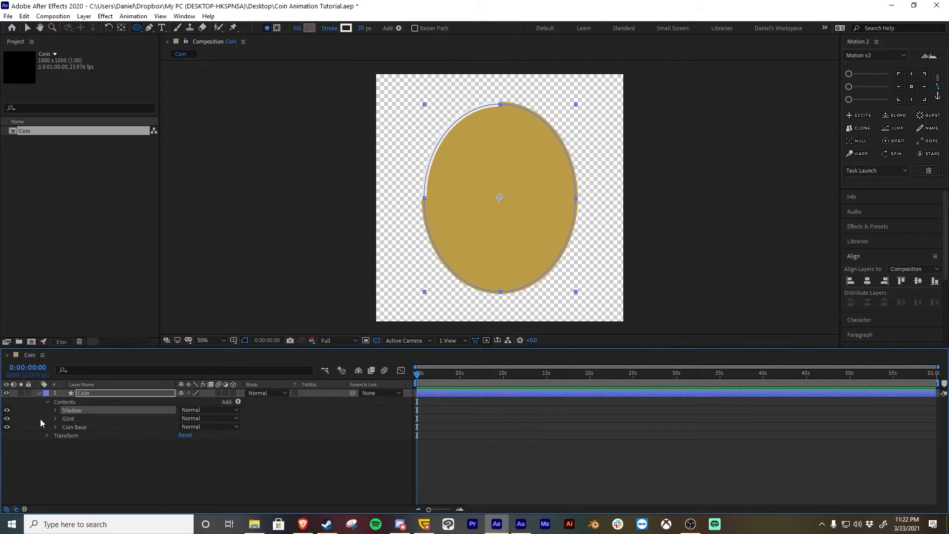
Step: Change the Shadow group's stroke to a dark gold by lowering the color's brightness
{"action": "left_click", "coordinate": [55, 410]}
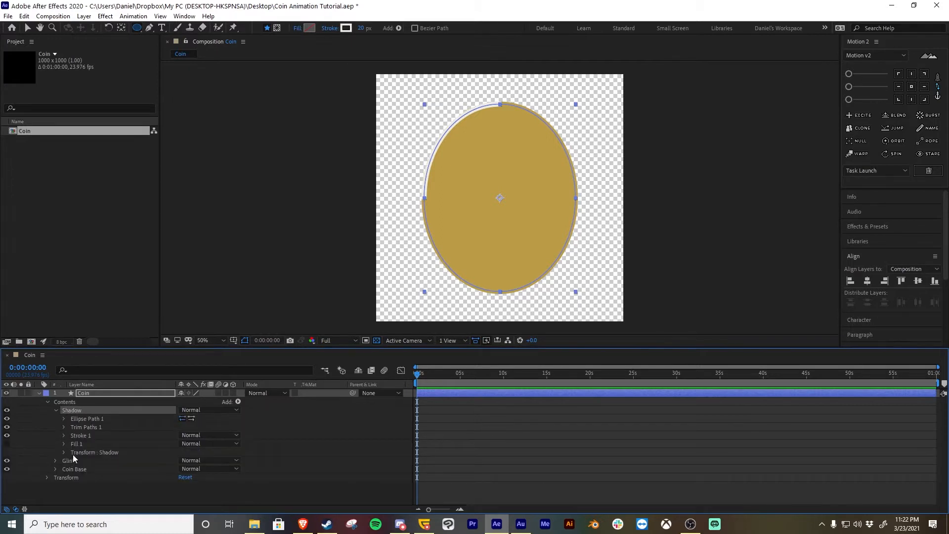
{"action": "left_click", "coordinate": [63, 434]}
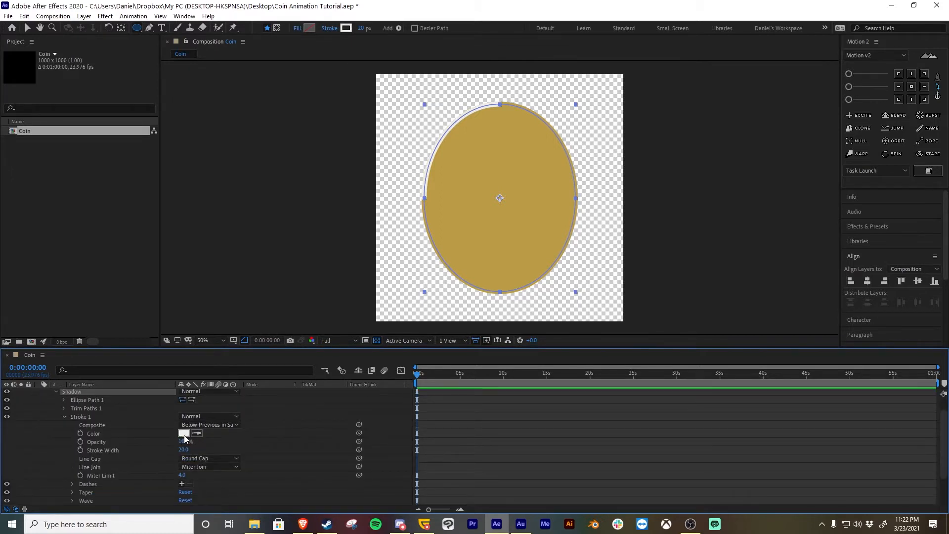
{"action": "left_click", "coordinate": [183, 434]}
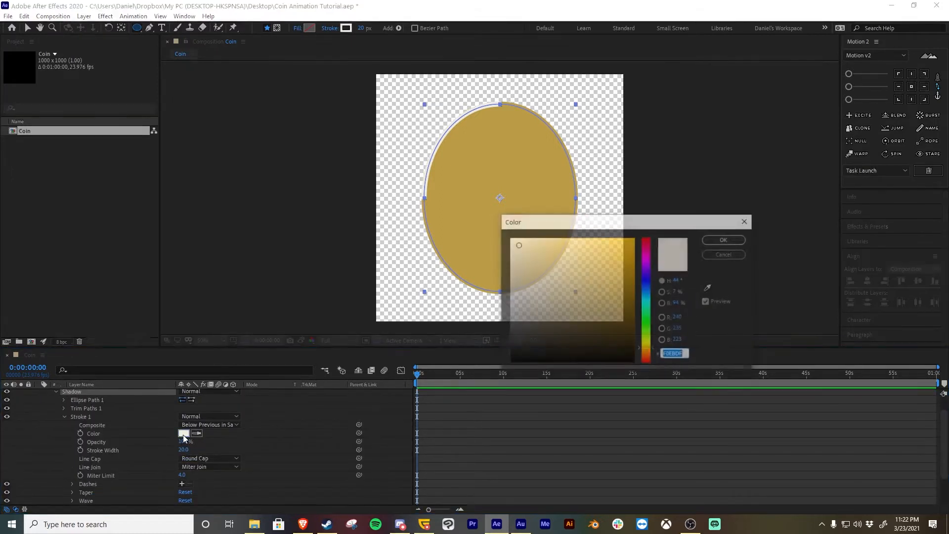
{"action": "left_click", "coordinate": [602, 227]}
{"action": "left_click_drag", "start_coordinate": [678, 303], "coordinate": [671, 303]}
{"action": "left_click", "coordinate": [725, 239]}
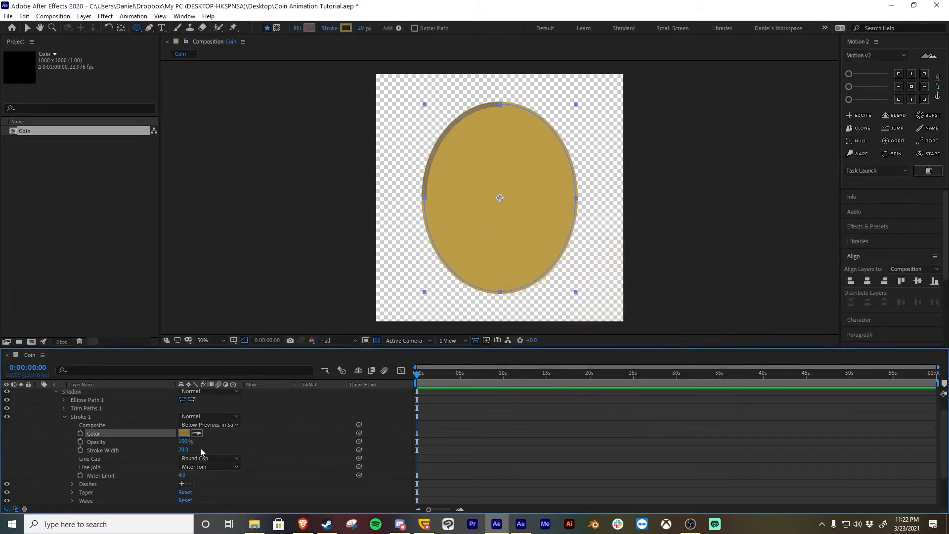
{"action": "left_click", "coordinate": [63, 416]}
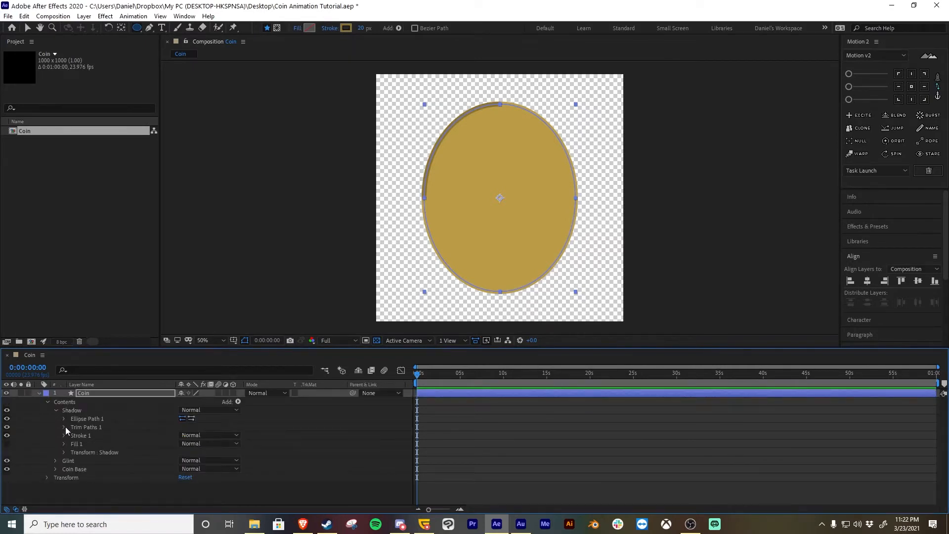
Step: Set the Shadow group's Trim Paths offset to 186° so it follows the coin's lower-right edge, and save the project
{"action": "left_click", "coordinate": [63, 427]}
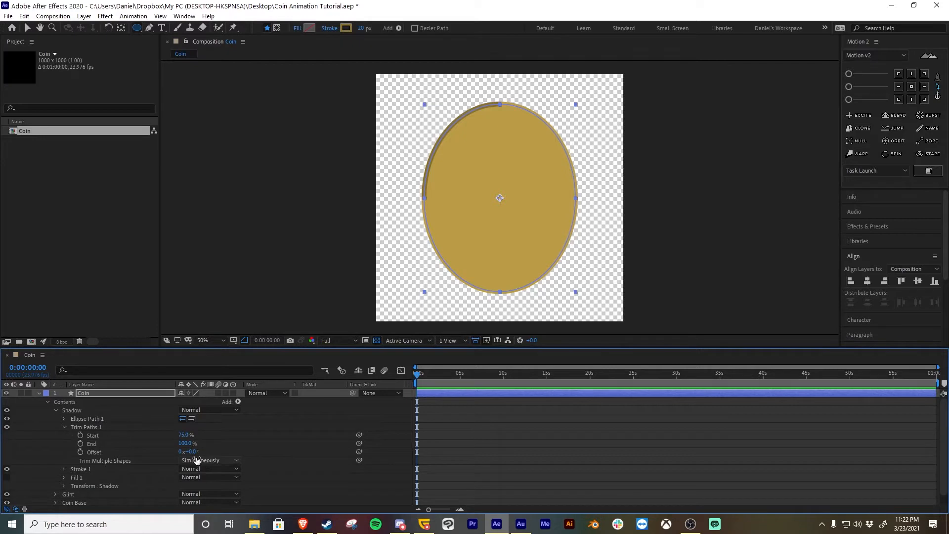
{"action": "left_click_drag", "start_coordinate": [191, 451], "coordinate": [284, 453]}
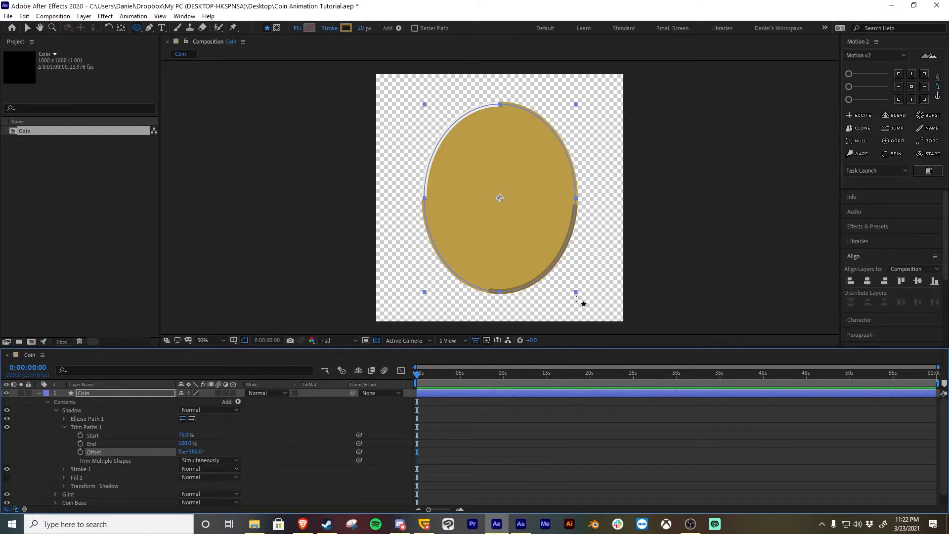
{"action": "left_click", "coordinate": [290, 444]}
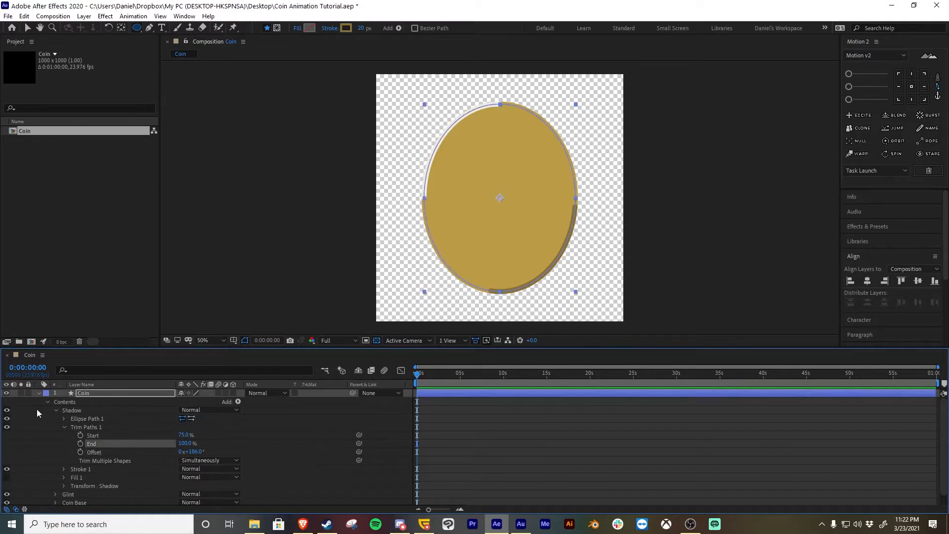
{"action": "left_click", "coordinate": [55, 410]}
{"action": "left_click", "coordinate": [249, 490]}
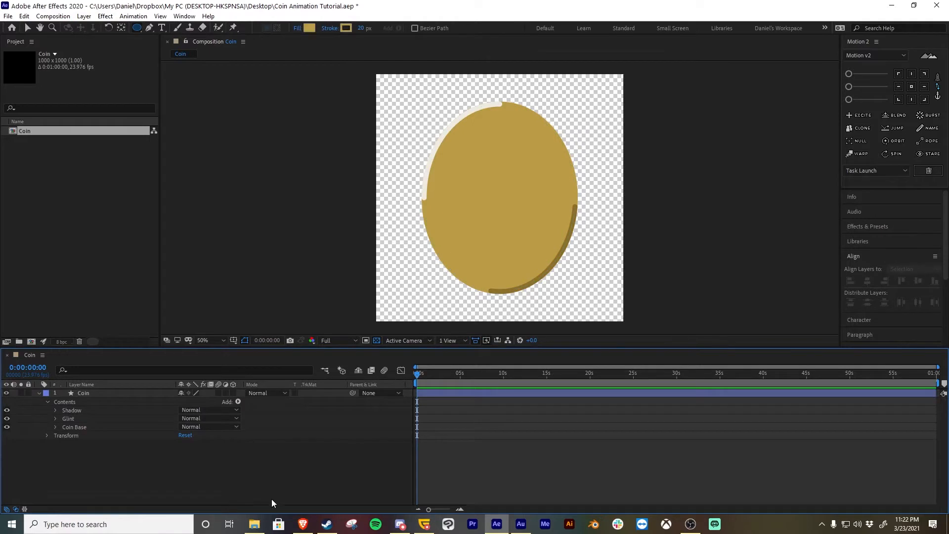
{"action": "key", "text": "ctrl+s"}
{"action": "mouse_move", "coordinate": [303, 523]}
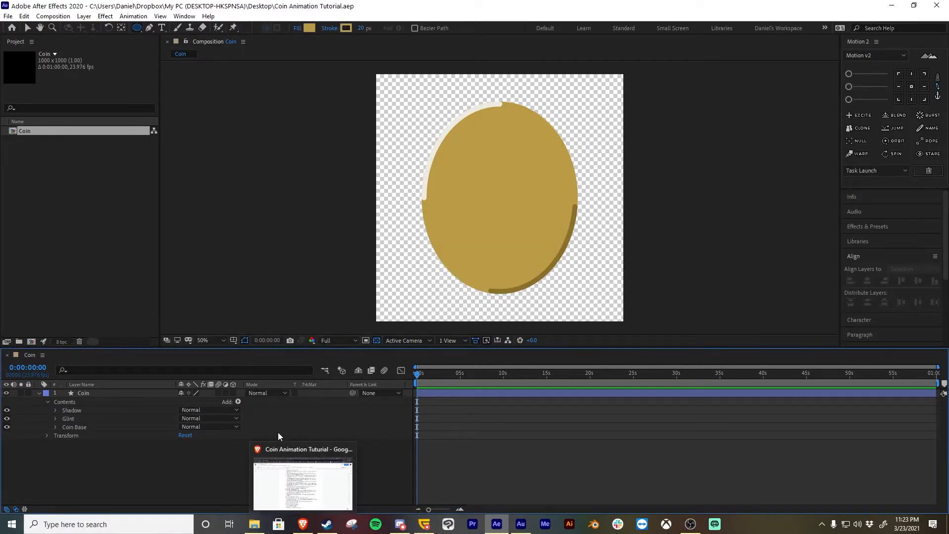
Step: Add an empty group to the Coin shape layer and name it Coin Main
{"action": "left_click", "coordinate": [237, 401]}
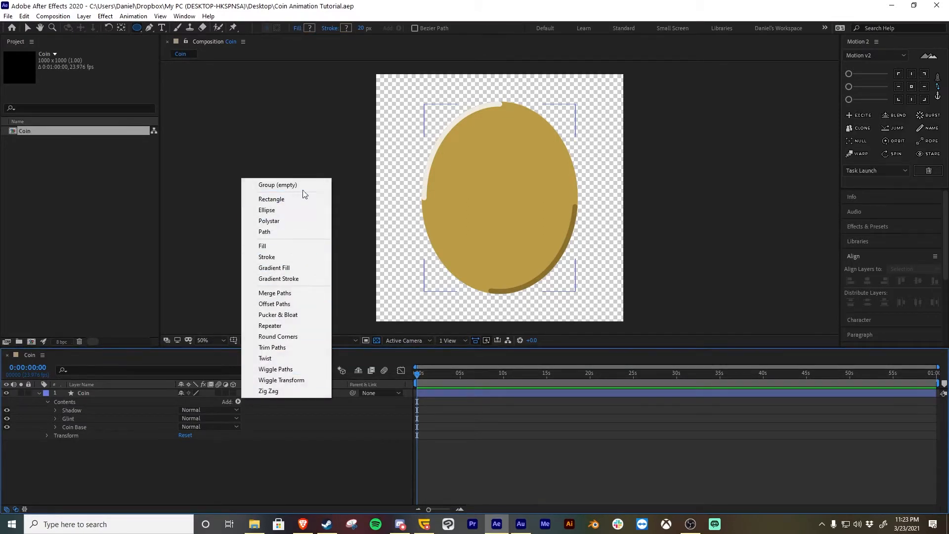
{"action": "left_click", "coordinate": [277, 185]}
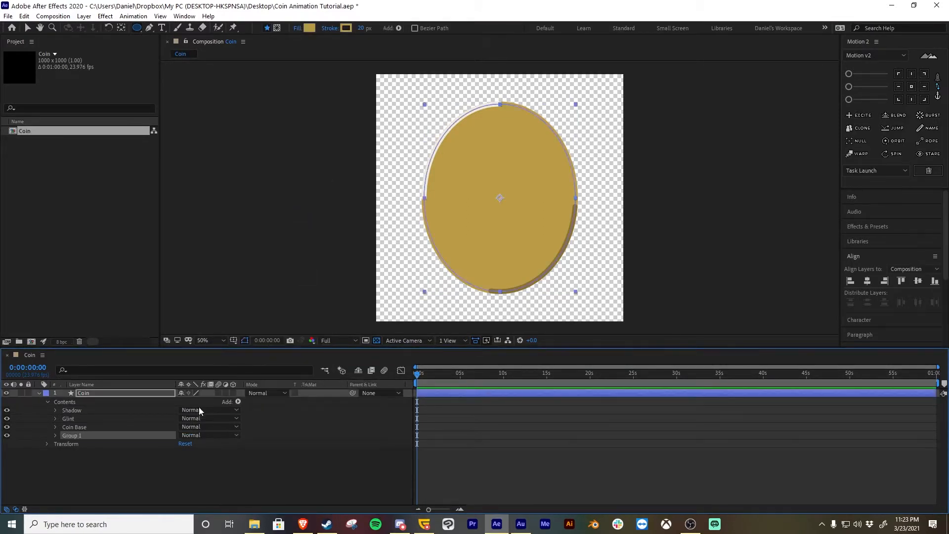
{"action": "type", "text": "Coin Main"}
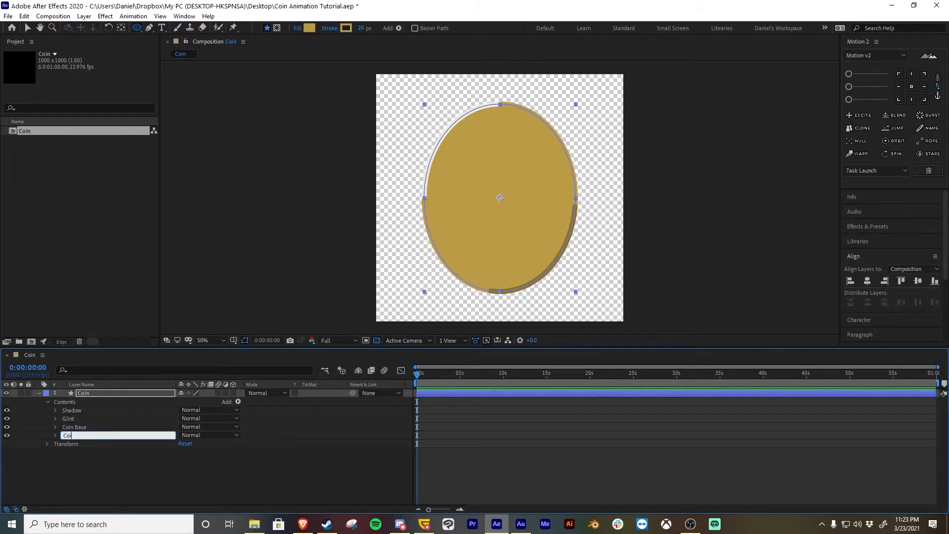
{"action": "key", "text": "Return"}
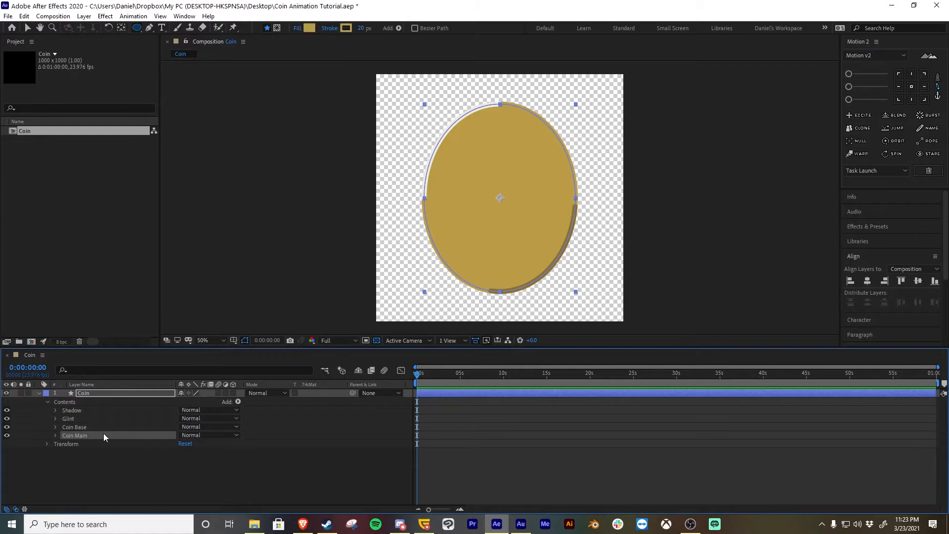
Step: Move the Shadow, Glint and Coin Base groups into the Coin Main group
{"action": "left_click", "coordinate": [106, 411]}
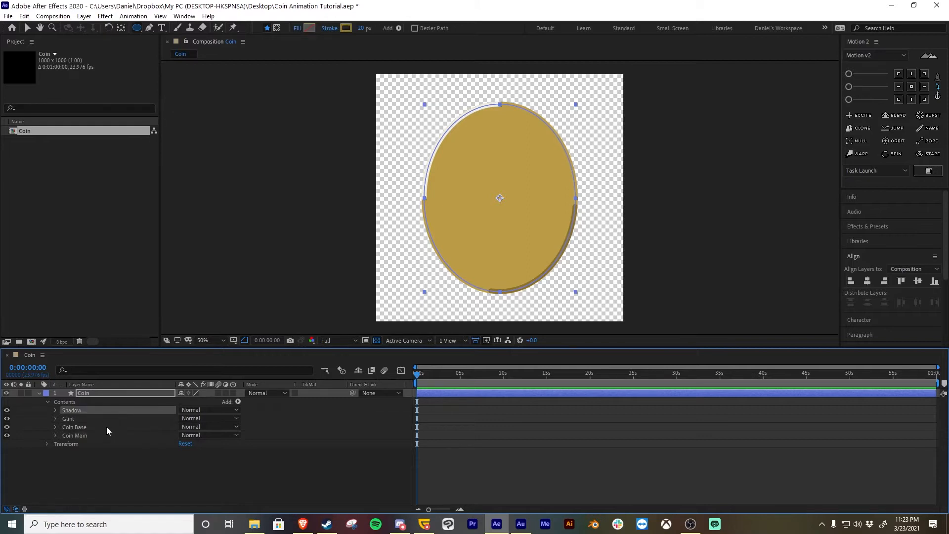
{"action": "left_click", "coordinate": [91, 426]}
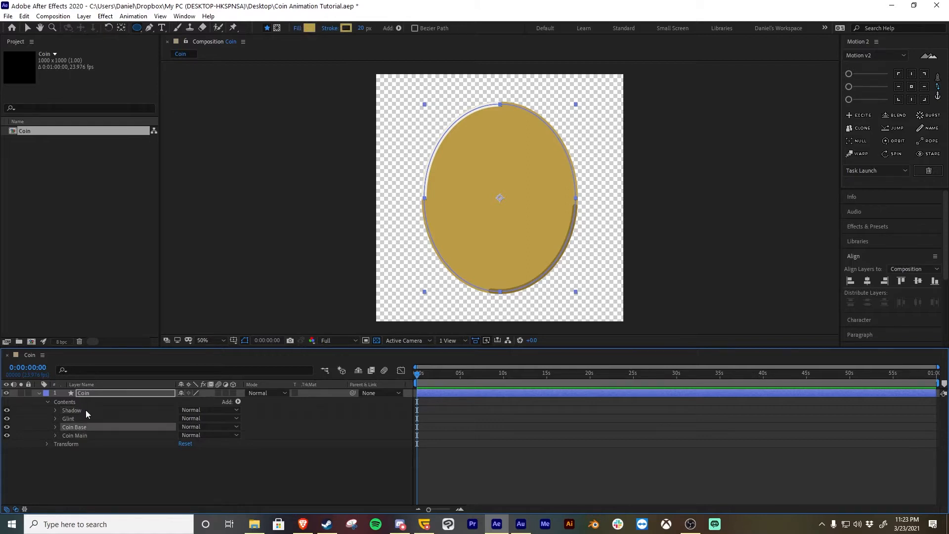
{"action": "left_click", "coordinate": [86, 410], "text": "shift"}
{"action": "left_click_drag", "start_coordinate": [78, 428], "coordinate": [78, 434]}
{"action": "left_click", "coordinate": [80, 429]}
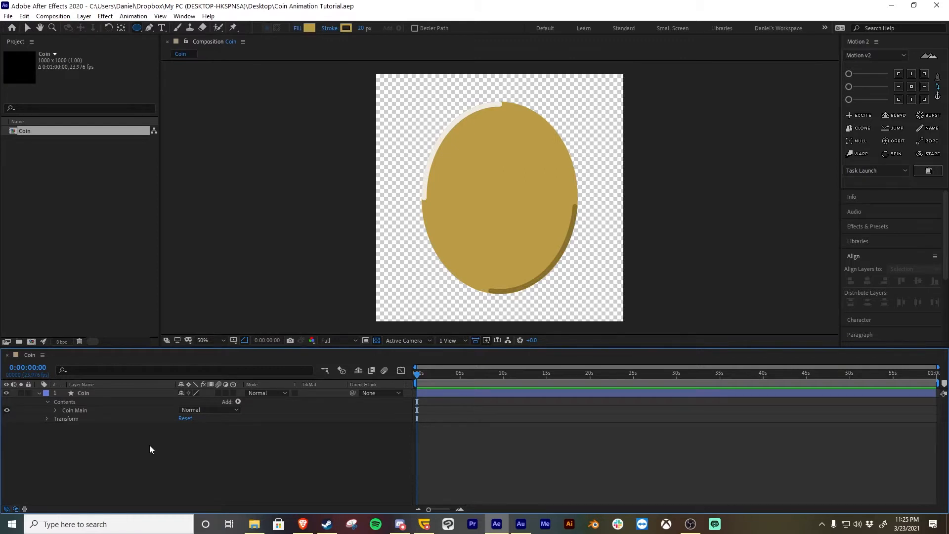
Step: Set the stroke color of the Coin Base group to near-black blue 090B12
{"action": "left_click", "coordinate": [73, 410]}
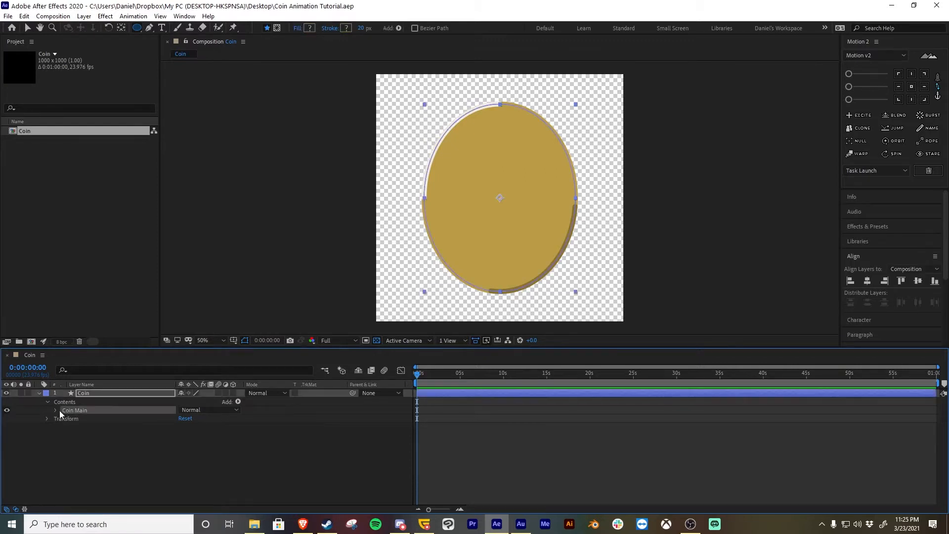
{"action": "left_click", "coordinate": [55, 410]}
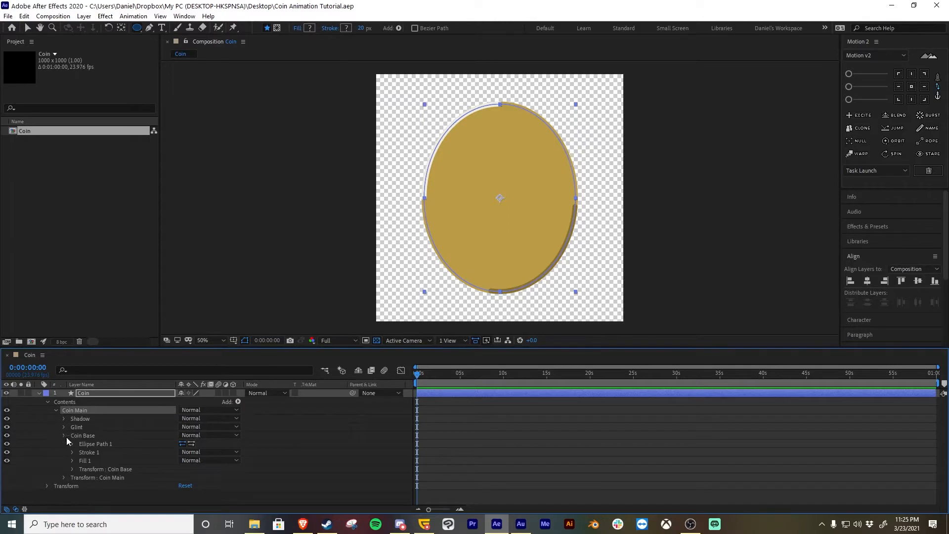
{"action": "left_click", "coordinate": [65, 435]}
{"action": "left_click", "coordinate": [70, 437]}
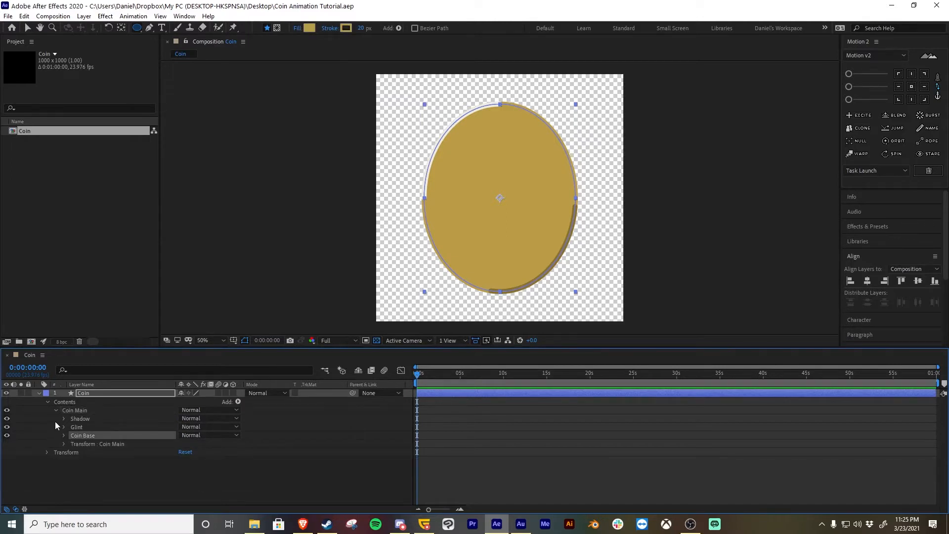
{"action": "left_click", "coordinate": [347, 28]}
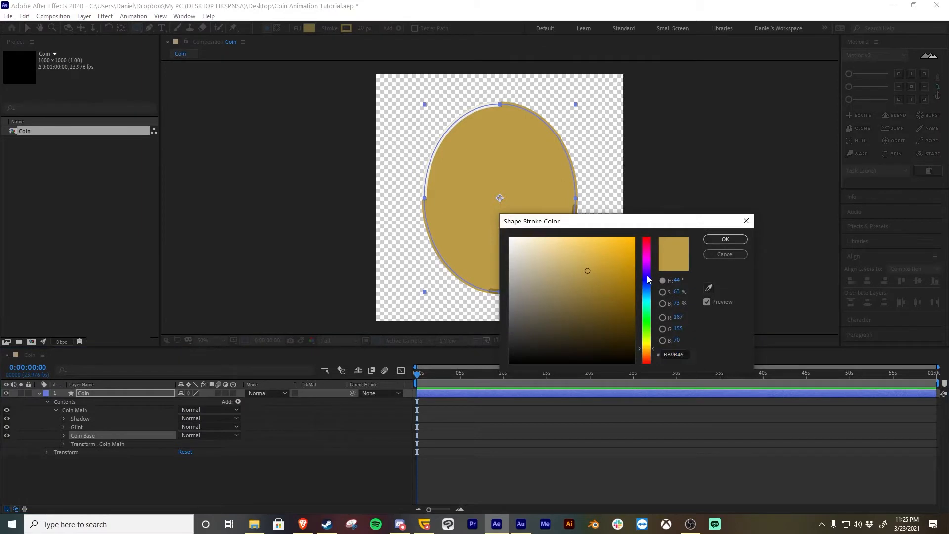
{"action": "left_click_drag", "start_coordinate": [649, 280], "coordinate": [651, 289]}
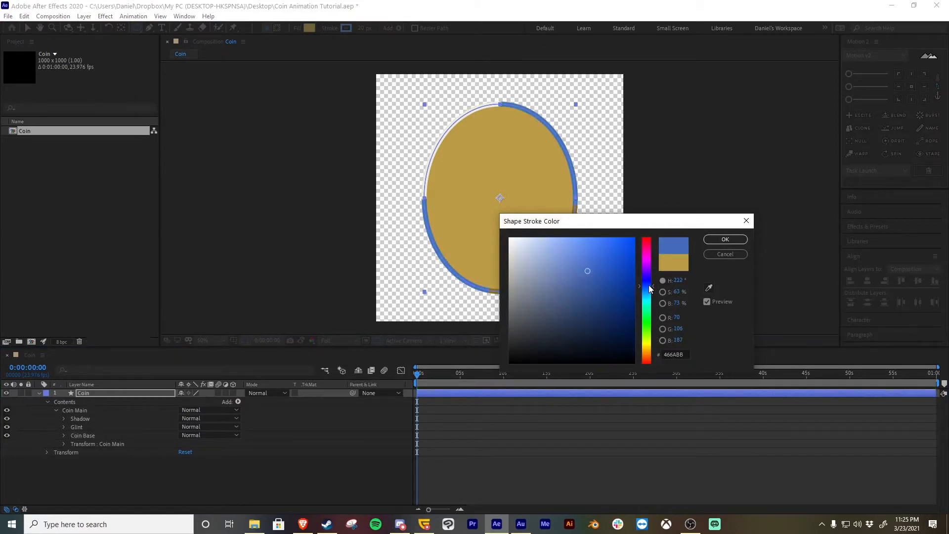
{"action": "left_click_drag", "start_coordinate": [580, 340], "coordinate": [573, 354]}
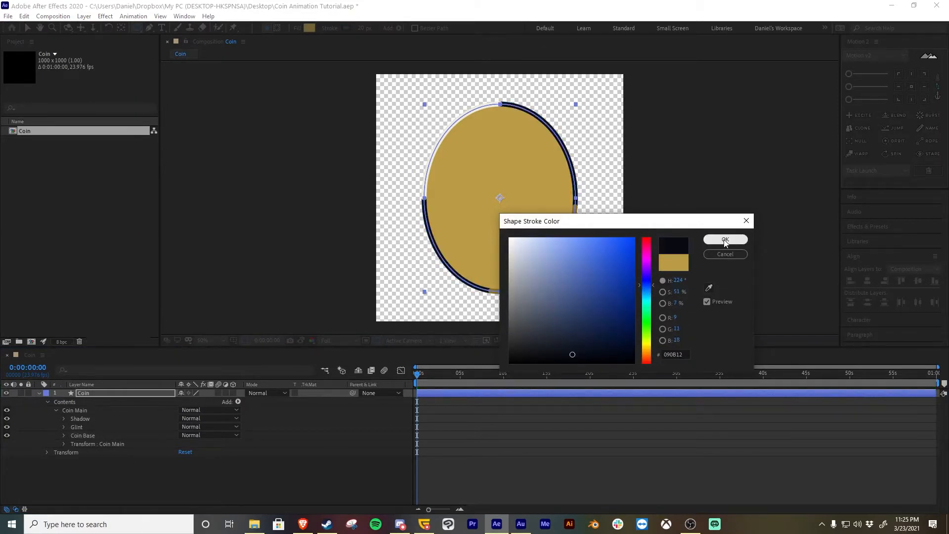
{"action": "left_click", "coordinate": [726, 240]}
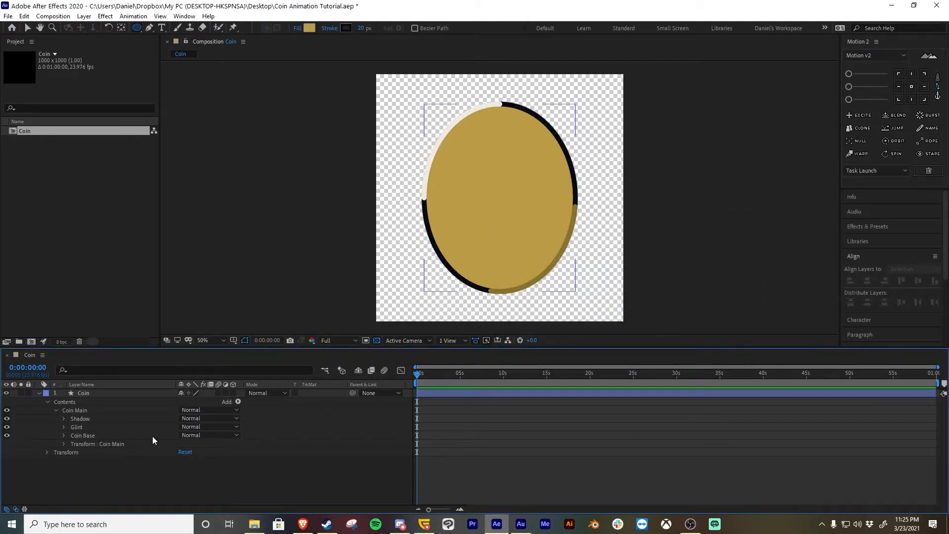
Step: Duplicate the whole Coin Main group within the Coin layer
{"action": "left_click", "coordinate": [56, 410]}
{"action": "left_click", "coordinate": [90, 410]}
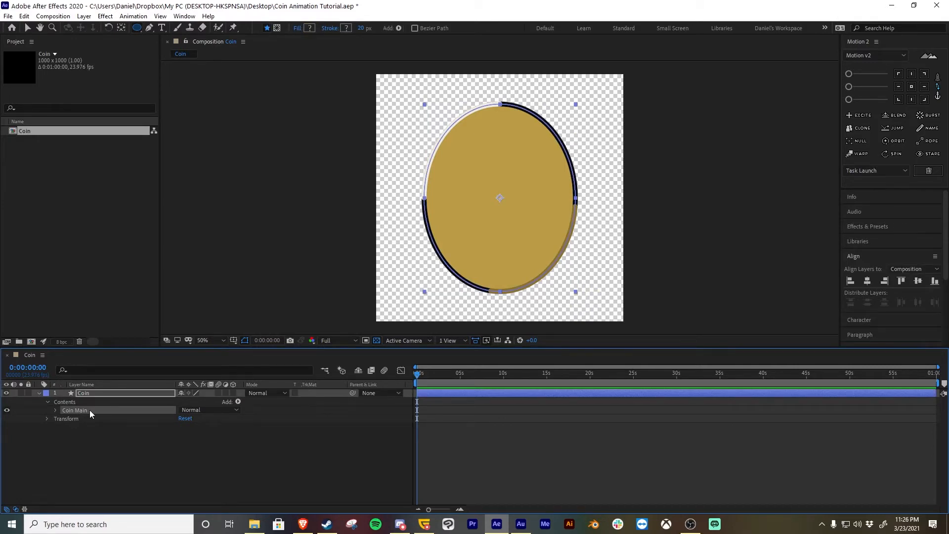
{"action": "key", "text": "ctrl+d"}
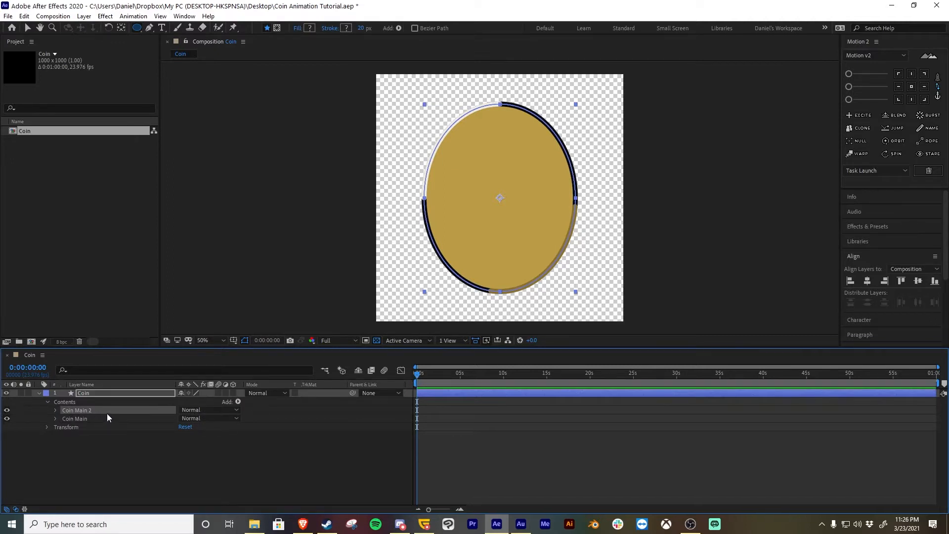
Step: Rename the duplicated Coin Main 2 group as Coin Center
{"action": "key", "text": "Return"}
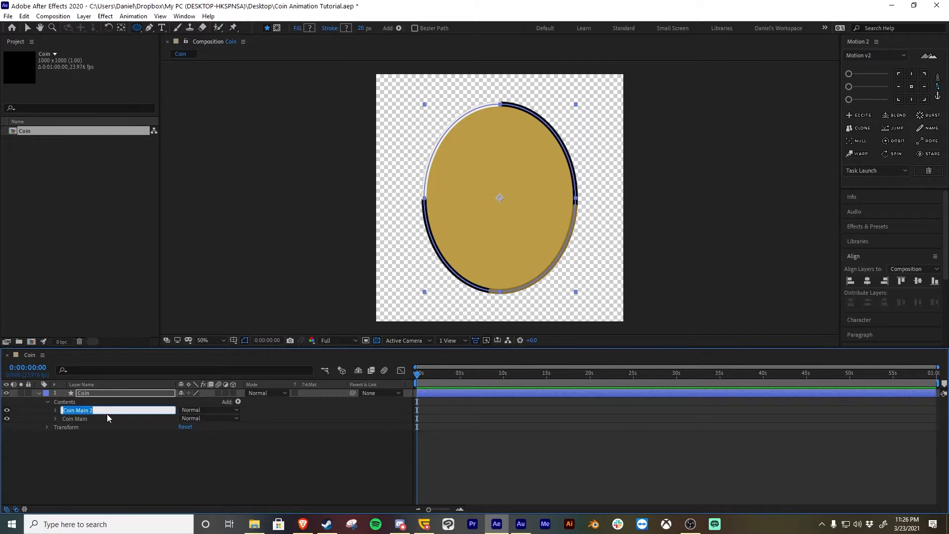
{"action": "type", "text": "Coin Cnet"}
{"action": "key", "text": "BackSpace"}
{"action": "key", "text": "BackSpace"}
{"action": "key", "text": "BackSpace"}
{"action": "type", "text": "enter"}
{"action": "key", "text": "Return"}
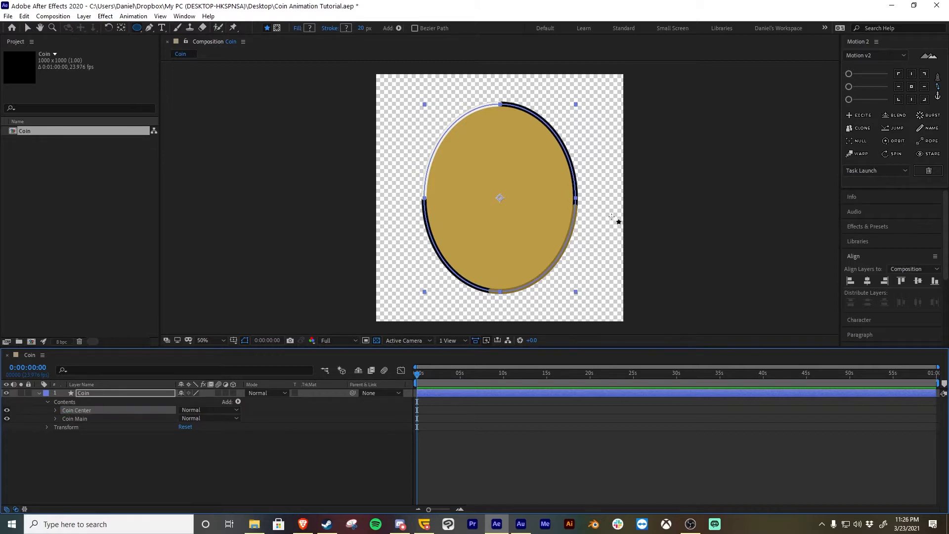
Step: Scale the Coin Center group down proportionally about its center to about three fifths of the outer coin's size
{"action": "key", "text": "v"}
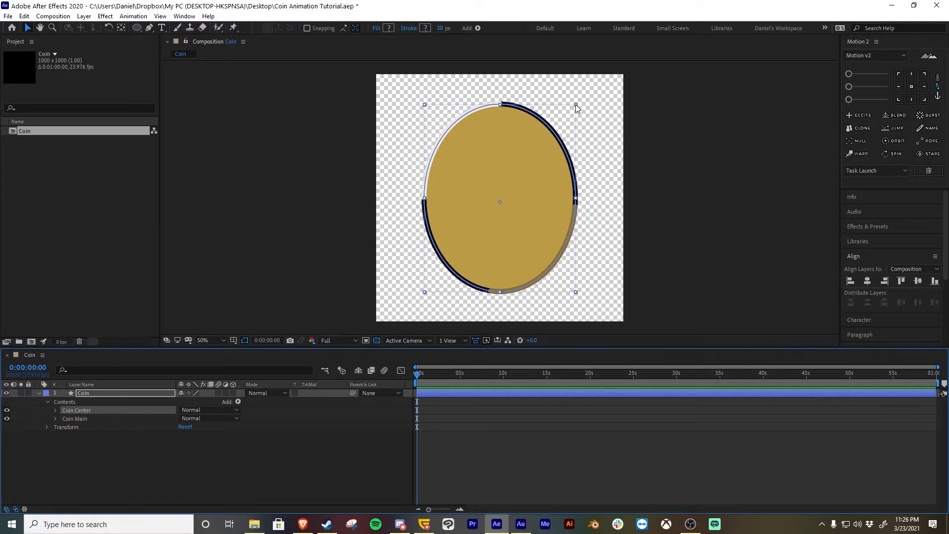
{"action": "left_click", "coordinate": [575, 105]}
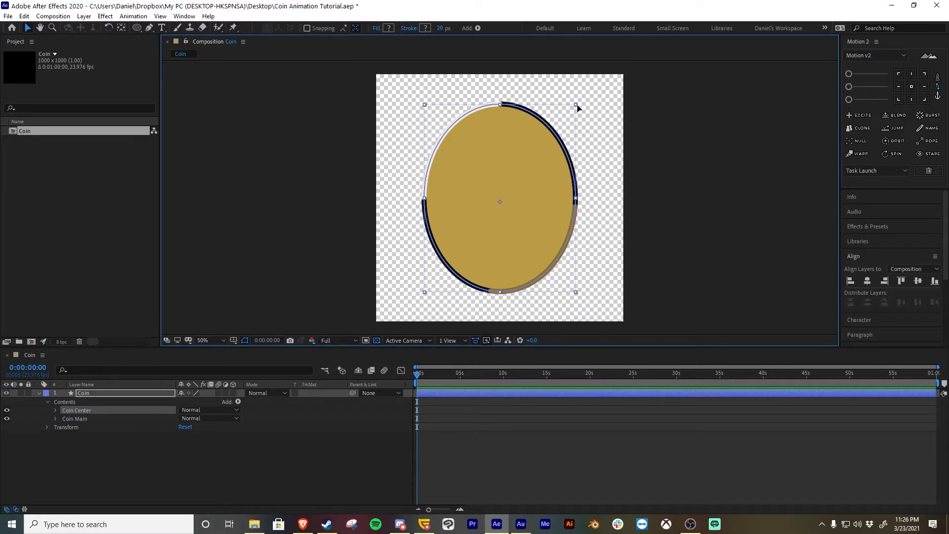
{"action": "left_click_drag", "start_coordinate": [578, 107], "coordinate": [553, 152]}
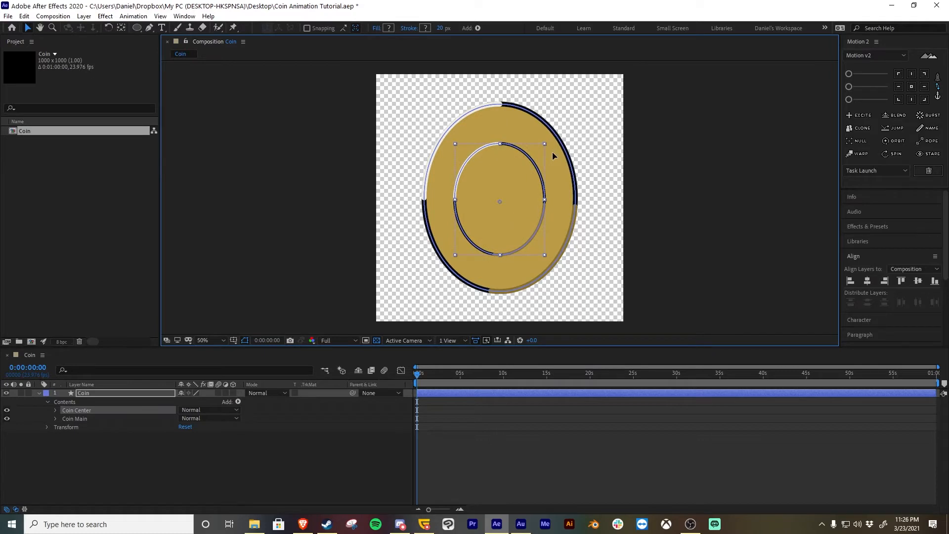
{"action": "left_click", "coordinate": [758, 233]}
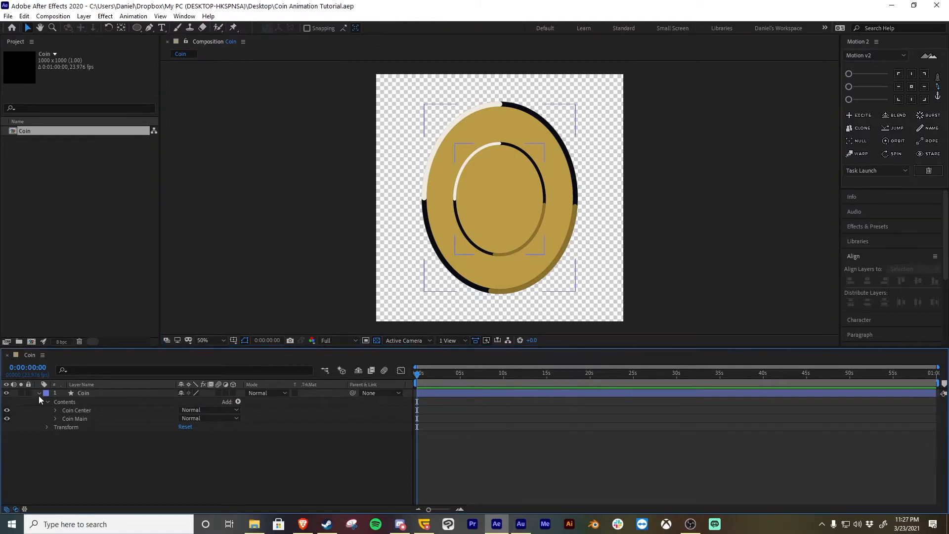
Step: Collapse the Coin layer's properties and check the layer by hiding and showing it again
{"action": "left_click", "coordinate": [39, 394]}
{"action": "left_click", "coordinate": [104, 394]}
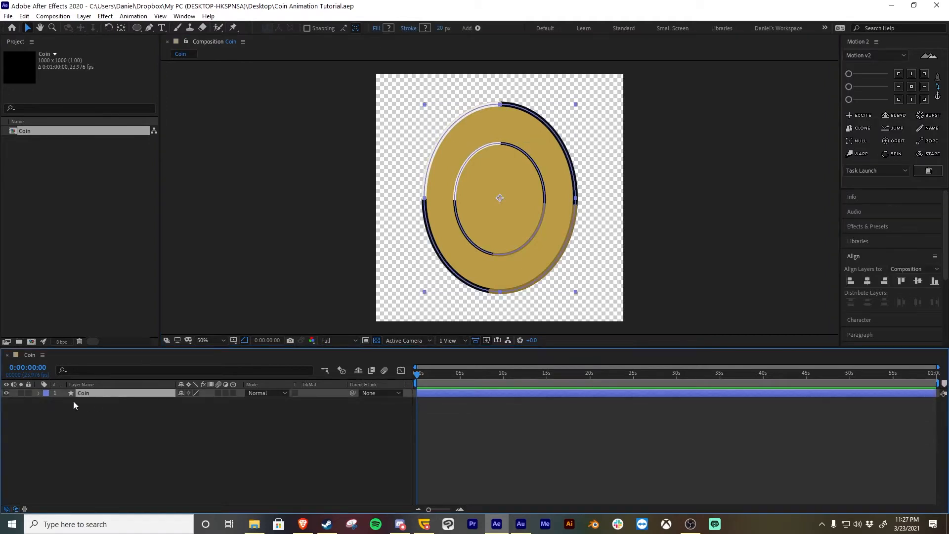
{"action": "left_click", "coordinate": [7, 393]}
{"action": "left_click", "coordinate": [7, 393]}
{"action": "left_click", "coordinate": [264, 420]}
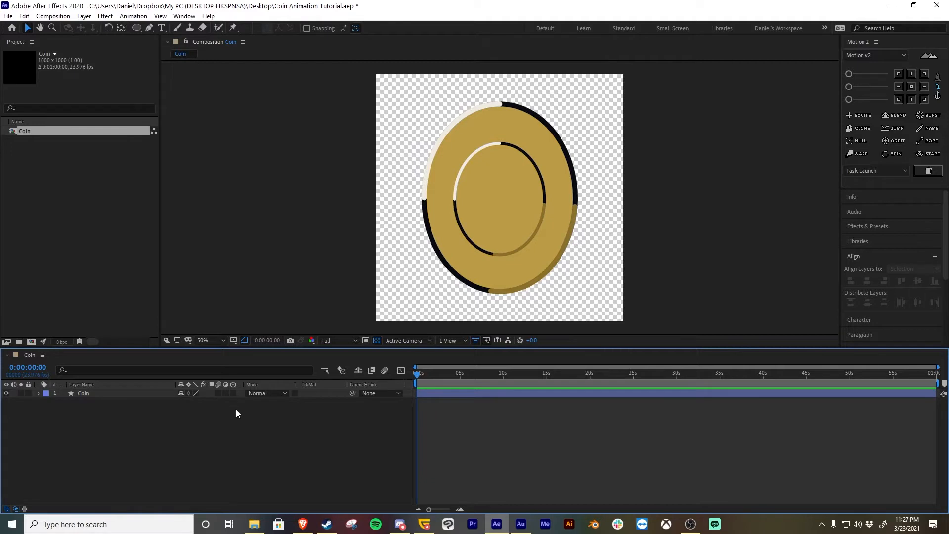
Step: Turn the Coin layer into a 3D layer and select it
{"action": "left_click", "coordinate": [233, 394]}
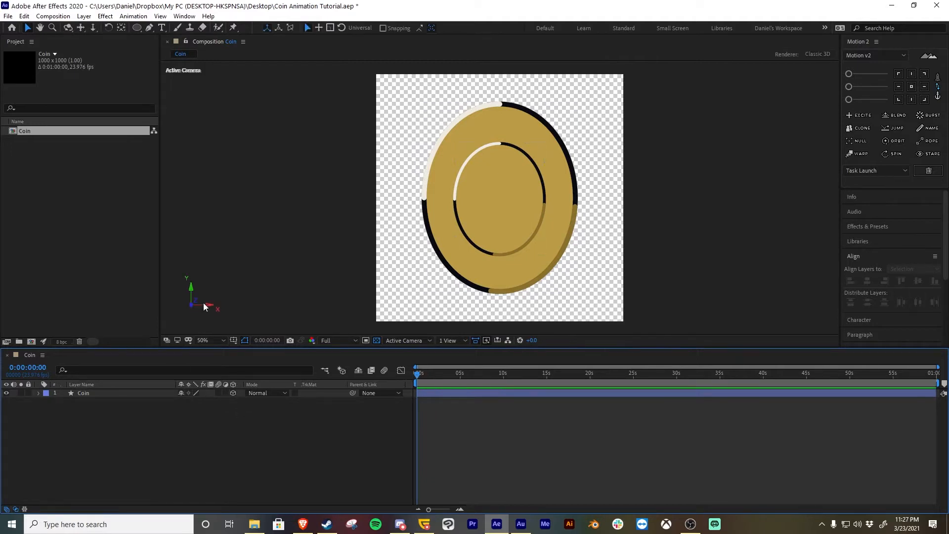
{"action": "left_click", "coordinate": [532, 214]}
{"action": "left_click_drag", "start_coordinate": [546, 200], "coordinate": [571, 215]}
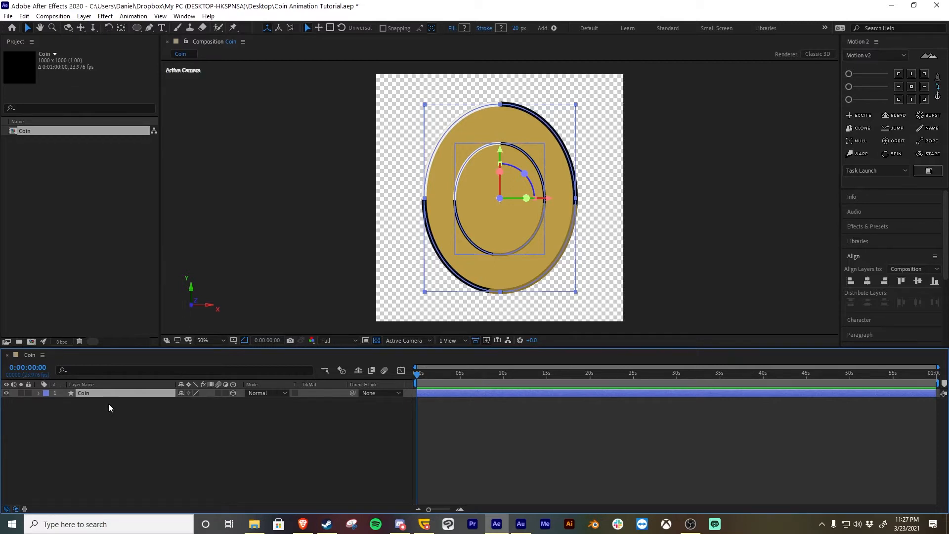
Step: Duplicate the 3D Coin layer repeatedly until the composition holds 20 stacked coin layers
{"action": "key", "text": "ctrl+d"}
{"action": "key", "text": "ctrl+d"}
{"action": "key", "text": "ctrl+d"}
{"action": "key", "text": "ctrl+d"}
{"action": "key", "text": "ctrl+d"}
{"action": "key", "text": "ctrl+d"}
{"action": "key", "text": "ctrl+d"}
{"action": "key", "text": "ctrl+d"}
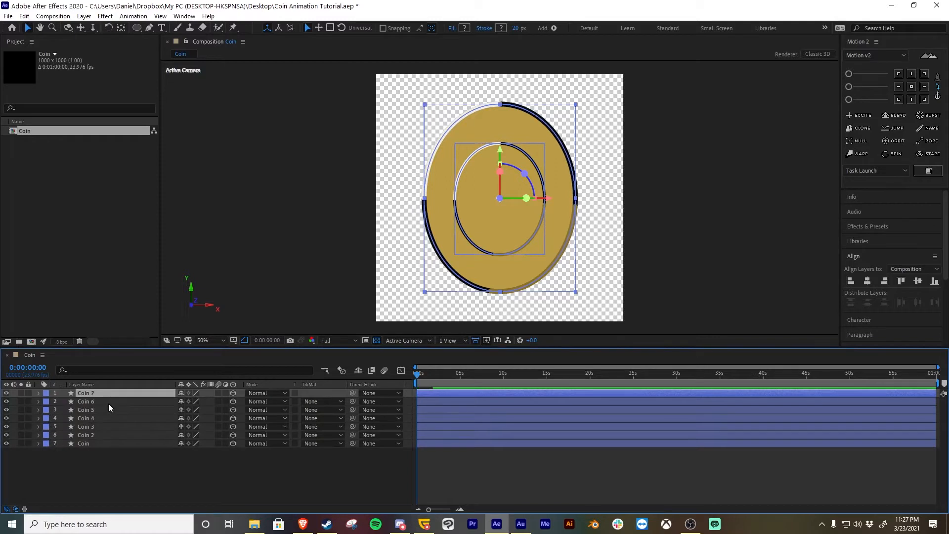
{"action": "key", "text": "ctrl+d"}
{"action": "key", "text": "ctrl+d"}
{"action": "key", "text": "ctrl+d"}
{"action": "key", "text": "ctrl+d"}
{"action": "key", "text": "ctrl+d"}
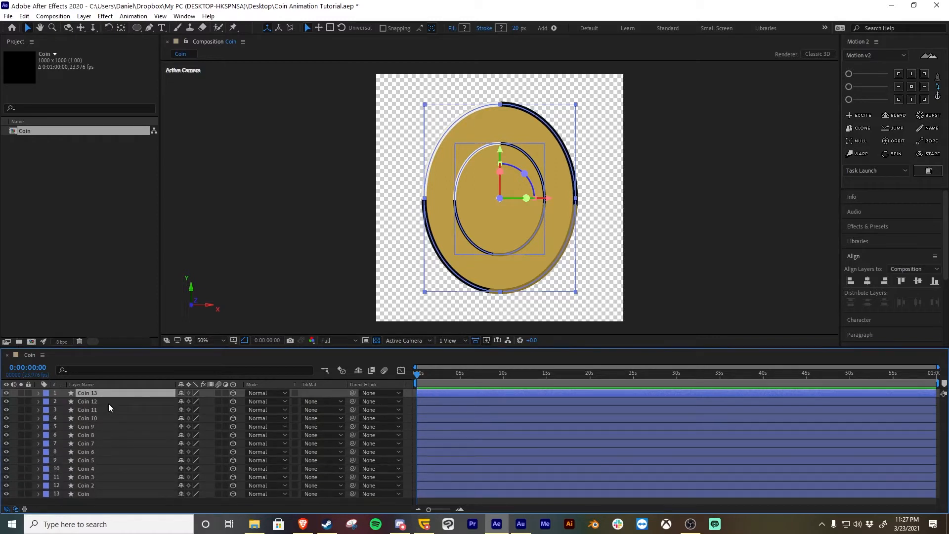
{"action": "key", "text": "ctrl+d"}
{"action": "key", "text": "ctrl+d"}
{"action": "key", "text": "ctrl+d"}
{"action": "key", "text": "ctrl+d"}
{"action": "key", "text": "ctrl+d"}
{"action": "key", "text": "ctrl+d"}
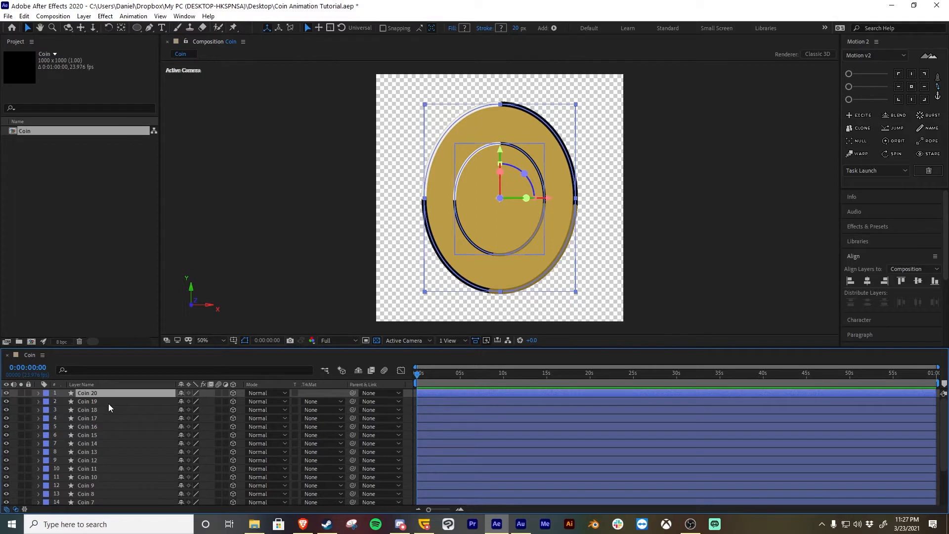
{"action": "scroll", "coordinate": [167, 488], "scroll_direction": "down", "scroll_amount": 3}
{"action": "scroll", "coordinate": [168, 480], "scroll_direction": "up", "scroll_amount": 3}
Step: Rename the topmost coin layer as Coin Controller
{"action": "key", "text": "Return"}
{"action": "type", "text": "Coin"}
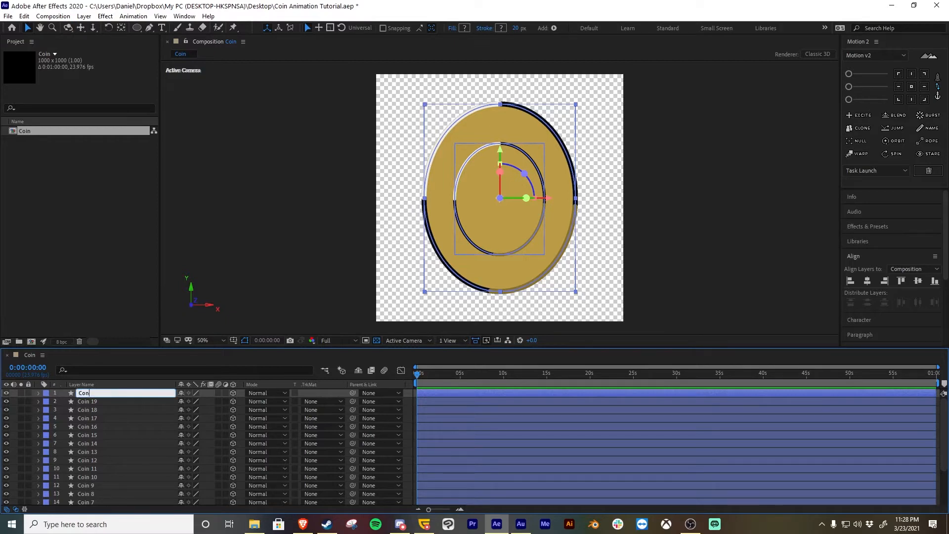
{"action": "type", "text": " Controller"}
{"action": "key", "text": "Return"}
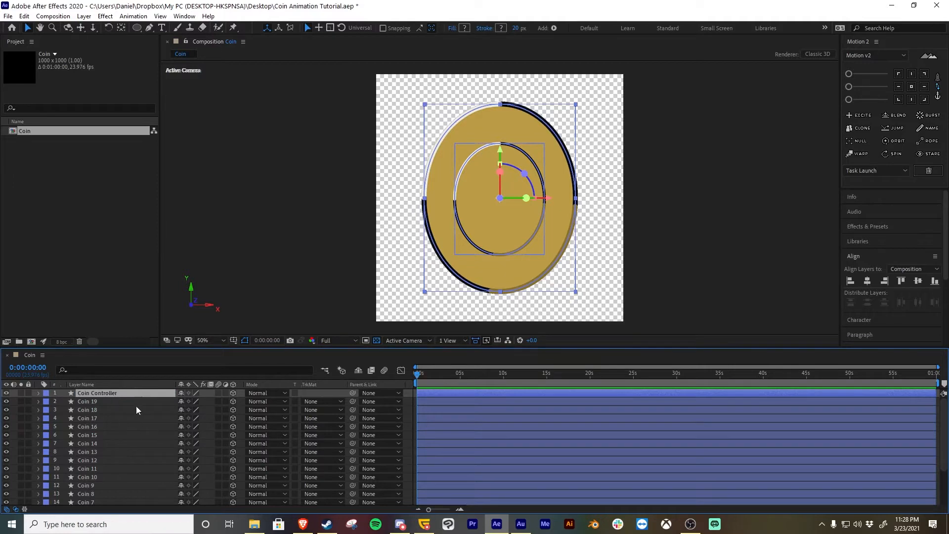
Step: Parent all the other coin layers, from Coin 19 down to Coin, to the Coin Controller layer
{"action": "left_click", "coordinate": [131, 402]}
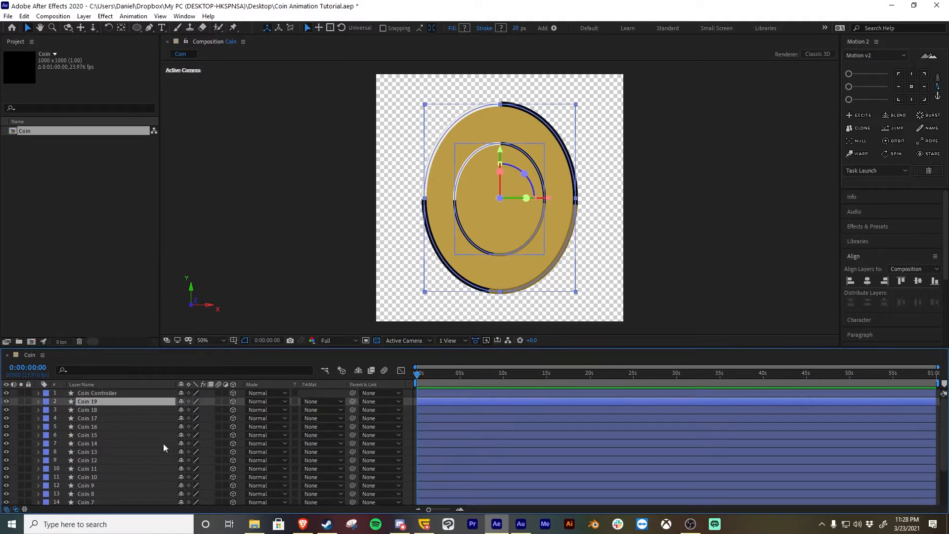
{"action": "scroll", "coordinate": [111, 425], "scroll_direction": "down", "scroll_amount": 2}
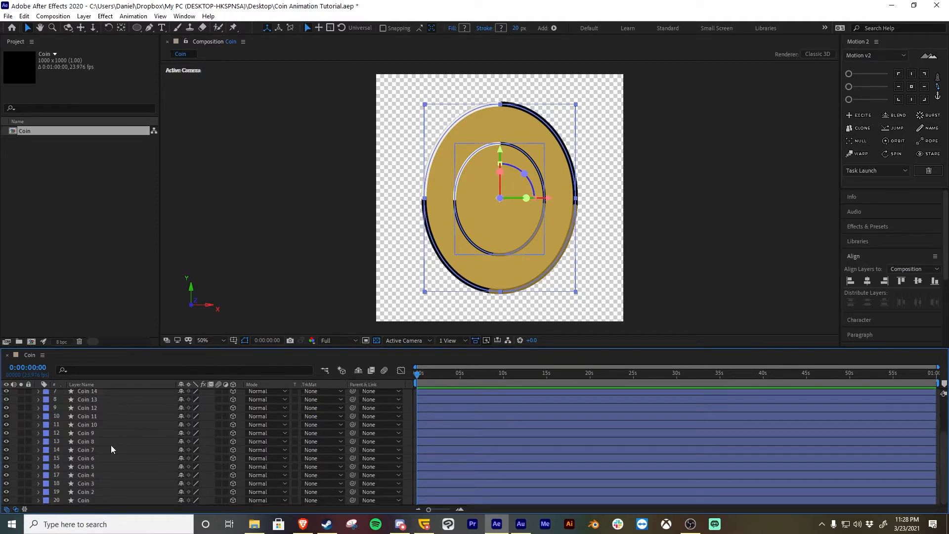
{"action": "left_click", "coordinate": [99, 499], "text": "shift"}
{"action": "scroll", "coordinate": [126, 485], "scroll_direction": "up", "scroll_amount": 2}
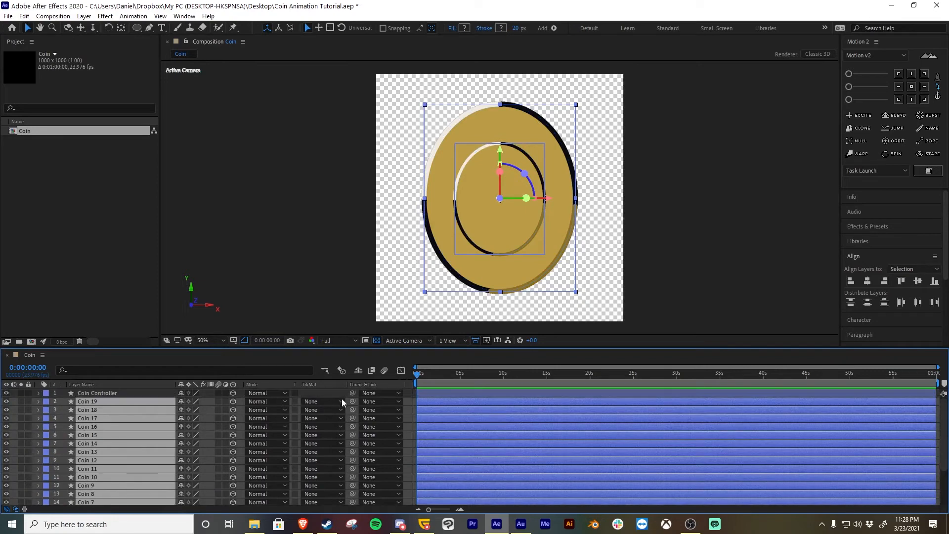
{"action": "left_click_drag", "start_coordinate": [353, 401], "coordinate": [117, 391]}
{"action": "left_click", "coordinate": [117, 392]}
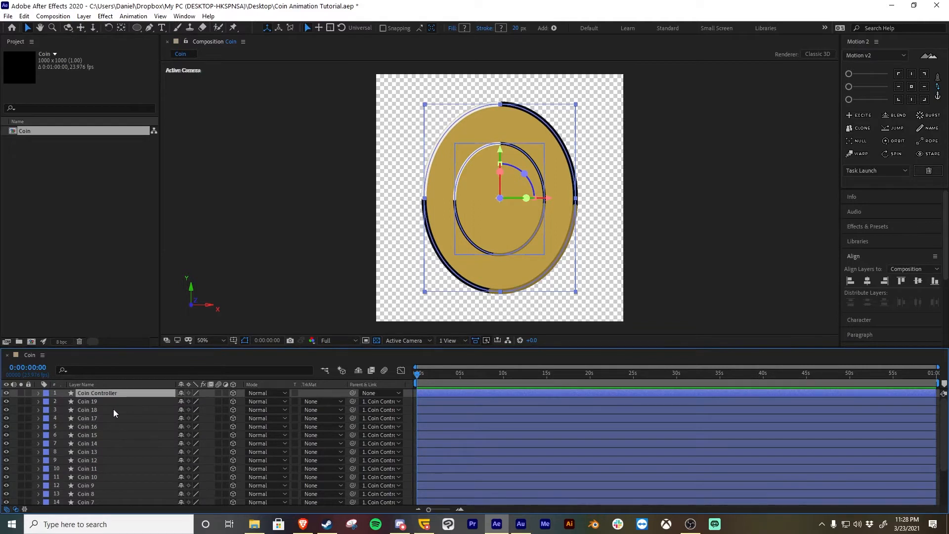
{"action": "left_click", "coordinate": [118, 402]}
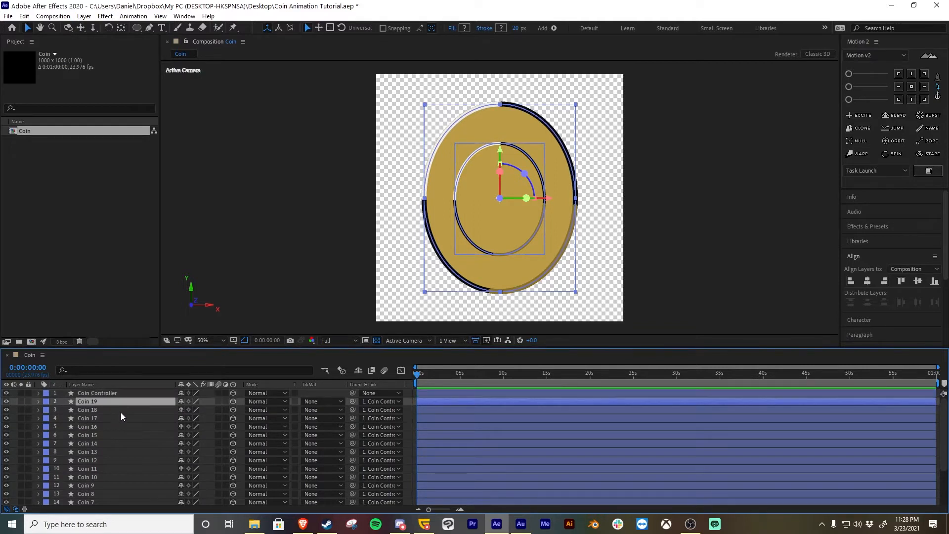
{"action": "left_click", "coordinate": [120, 410]}
{"action": "left_click", "coordinate": [113, 418]}
{"action": "left_click", "coordinate": [117, 427]}
{"action": "left_click", "coordinate": [116, 436]}
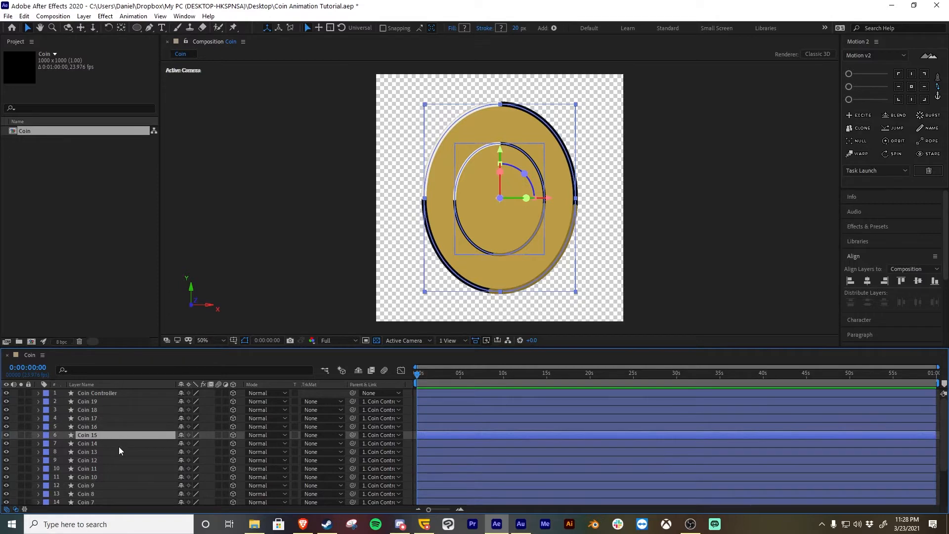
{"action": "left_click", "coordinate": [118, 452]}
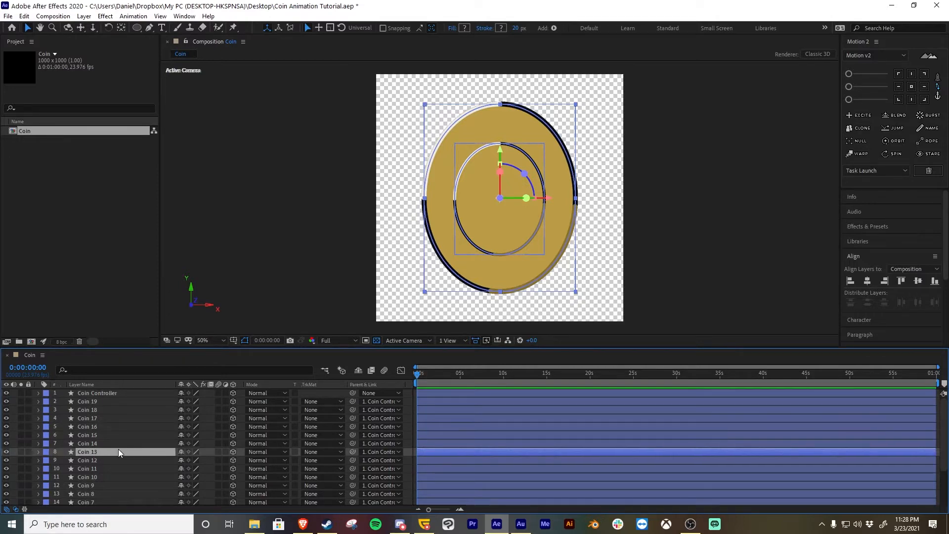
Step: Reveal the Position property on all coin layers from Coin 19 down to Coin, leaving the layers deselected
{"action": "left_click", "coordinate": [125, 402]}
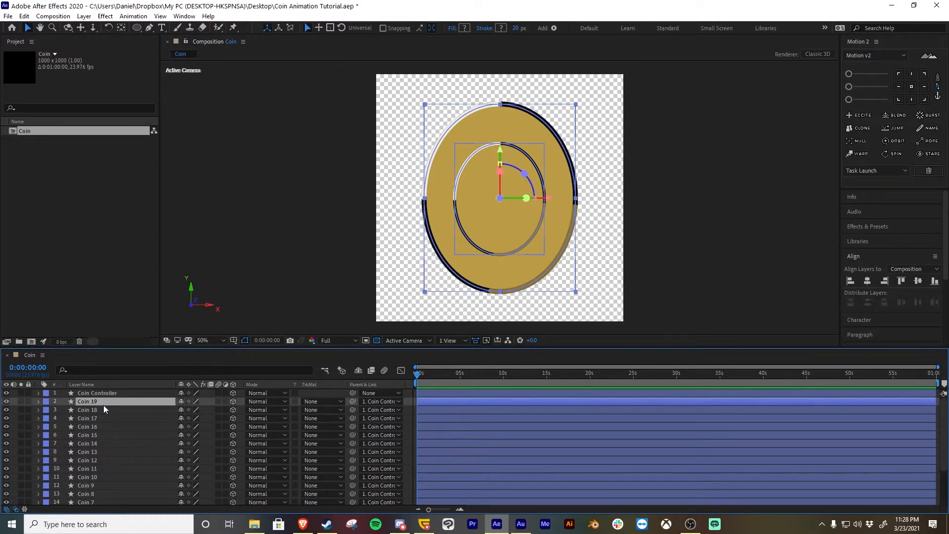
{"action": "scroll", "coordinate": [104, 415], "scroll_direction": "down", "scroll_amount": 3}
{"action": "left_click", "coordinate": [107, 500], "text": "shift"}
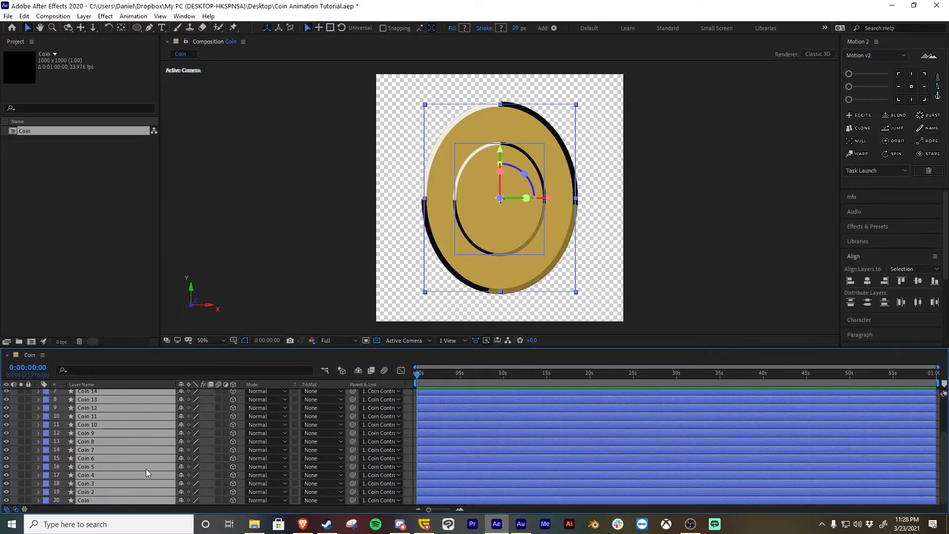
{"action": "key", "text": "p"}
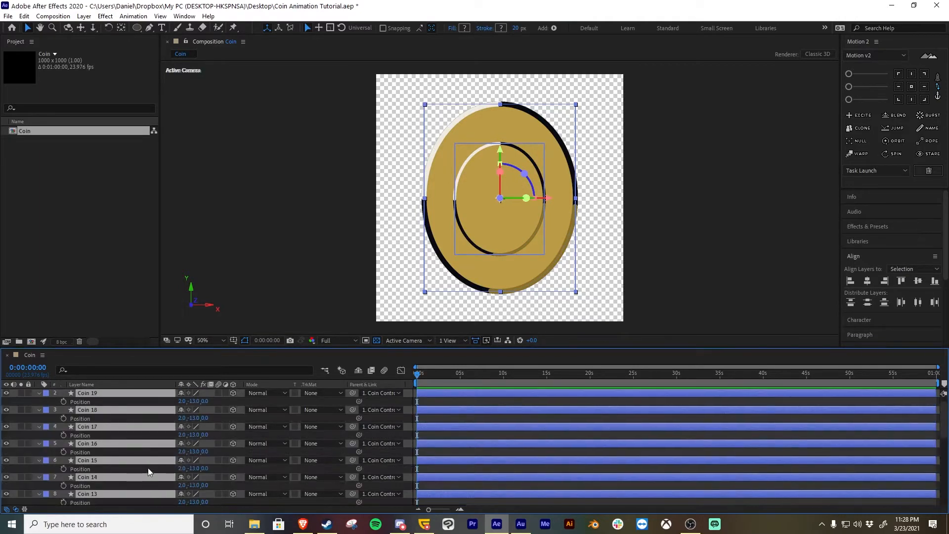
{"action": "left_click", "coordinate": [229, 412]}
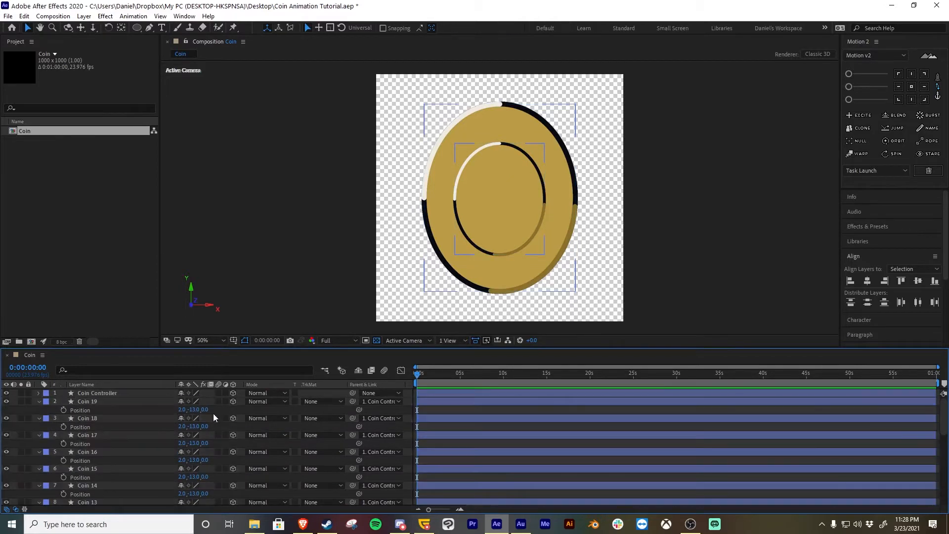
Step: Set the Z position of Coin 19 to 1, Coin 18 to 2 and Coin 17 to 3
{"action": "left_click_drag", "start_coordinate": [205, 411], "coordinate": [221, 425]}
{"action": "key", "text": "ctrl+z"}
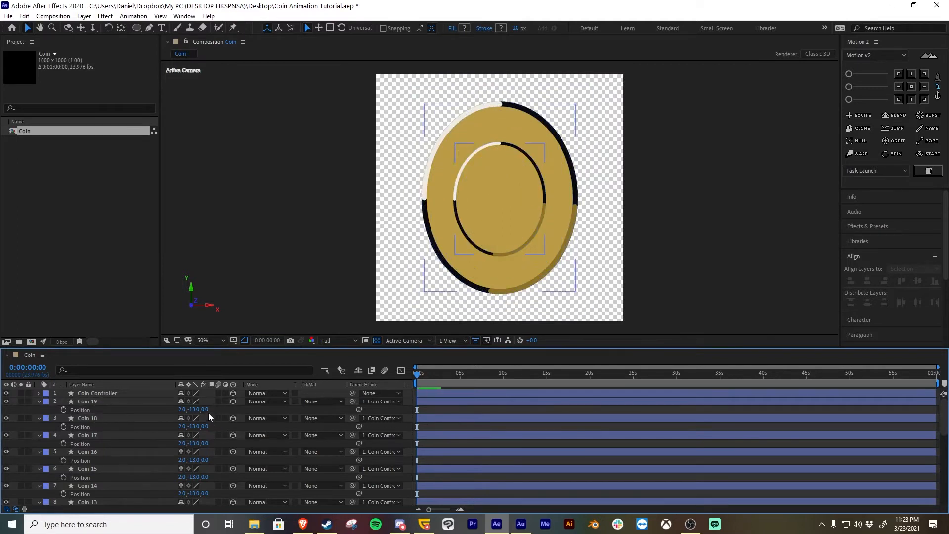
{"action": "left_click", "coordinate": [205, 410]}
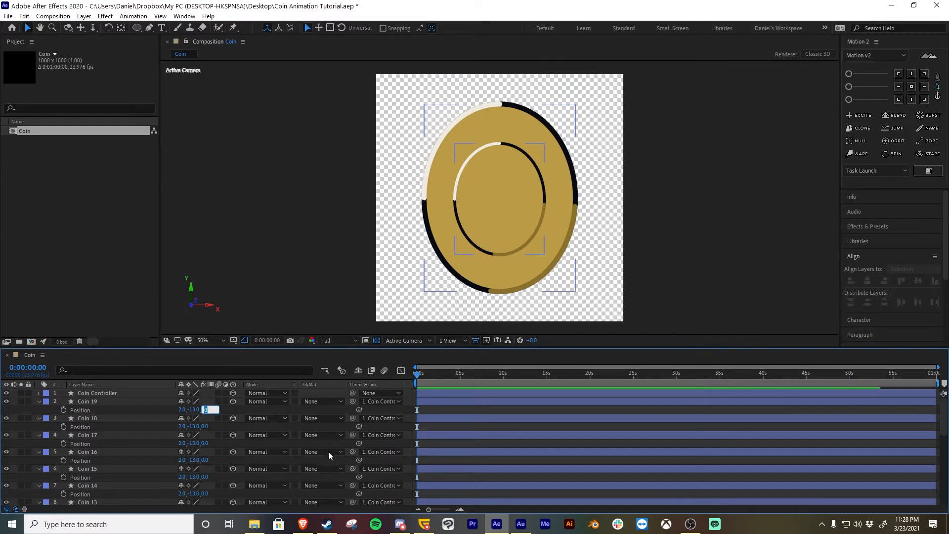
{"action": "type", "text": "1"}
{"action": "key", "text": "Return"}
{"action": "left_click", "coordinate": [209, 427]}
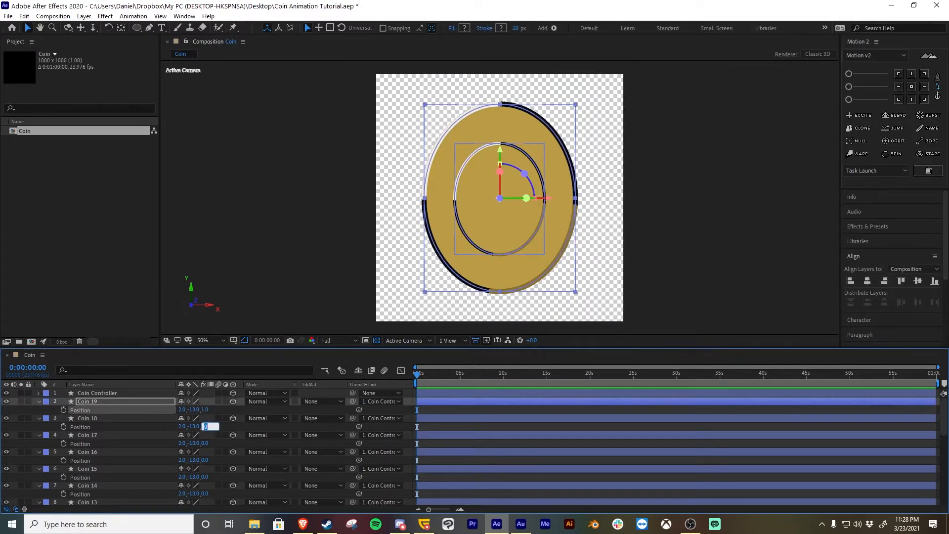
{"action": "type", "text": "2"}
{"action": "key", "text": "Return"}
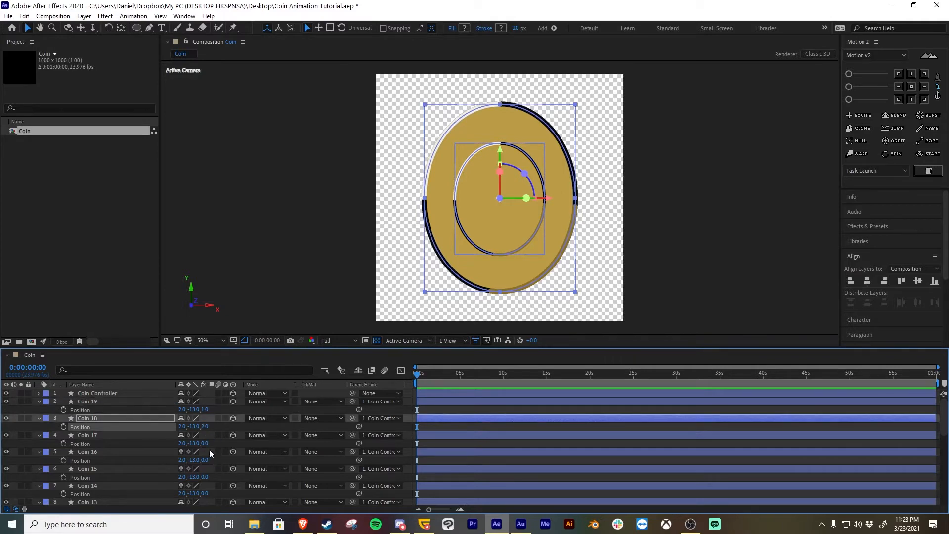
{"action": "left_click", "coordinate": [207, 443]}
{"action": "type", "text": "3"}
{"action": "key", "text": "Return"}
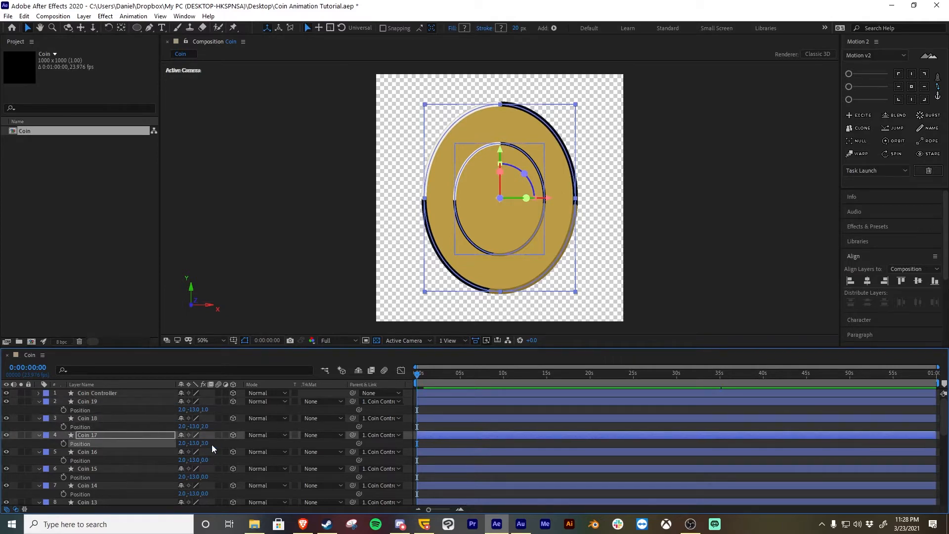
Step: Set the Z position of Coin 16 to 4, Coin 15 to 5 and Coin 14 to 6
{"action": "scroll", "coordinate": [213, 444], "scroll_direction": "down", "scroll_amount": 1}
{"action": "left_click", "coordinate": [206, 435]}
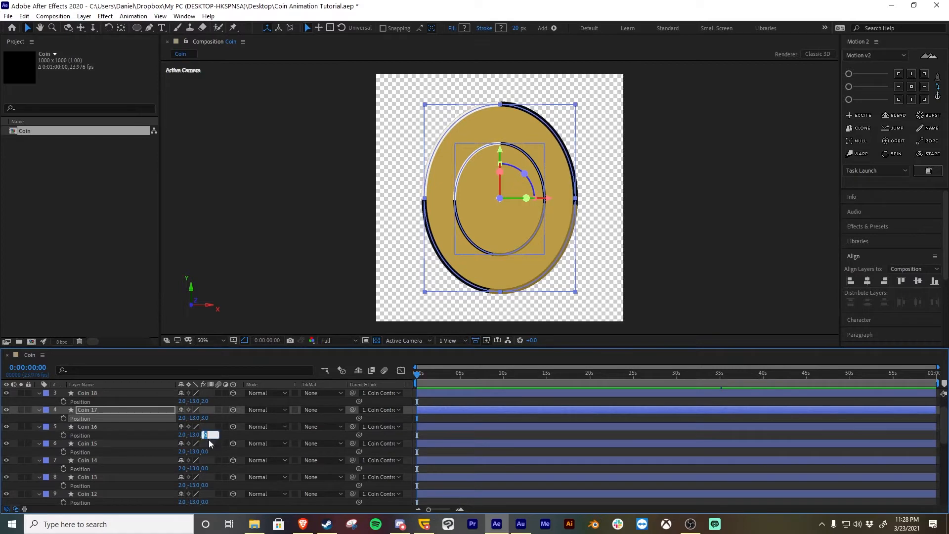
{"action": "type", "text": "4"}
{"action": "left_click", "coordinate": [205, 451]}
{"action": "type", "text": "5"}
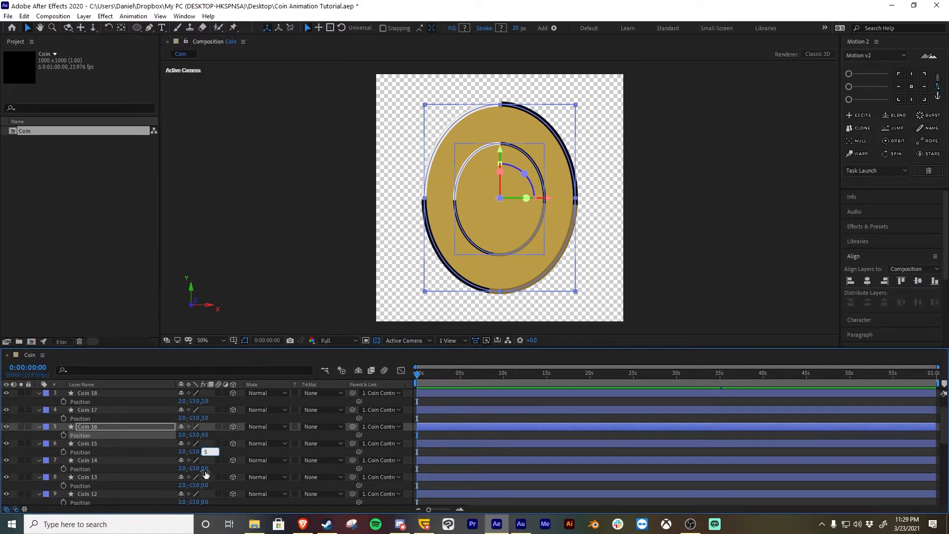
{"action": "left_click", "coordinate": [205, 468]}
{"action": "type", "text": "6"}
{"action": "key", "text": "Return"}
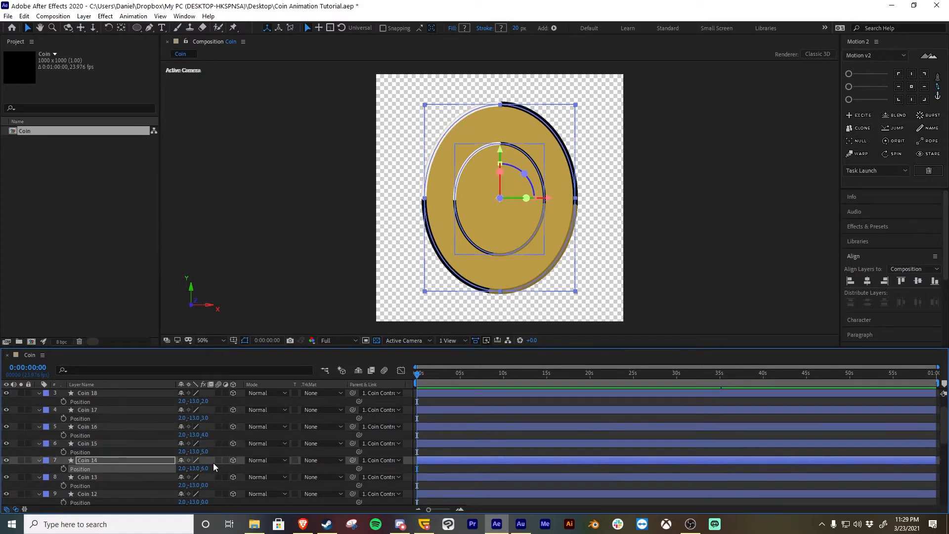
Step: Set the Z position of Coin 13 to 7, Coin 12 to 8 and Coin 11 to 9
{"action": "scroll", "coordinate": [214, 470], "scroll_direction": "down", "scroll_amount": 1}
{"action": "left_click", "coordinate": [206, 460]}
{"action": "type", "text": "7"}
{"action": "left_click", "coordinate": [205, 476]}
{"action": "type", "text": "8"}
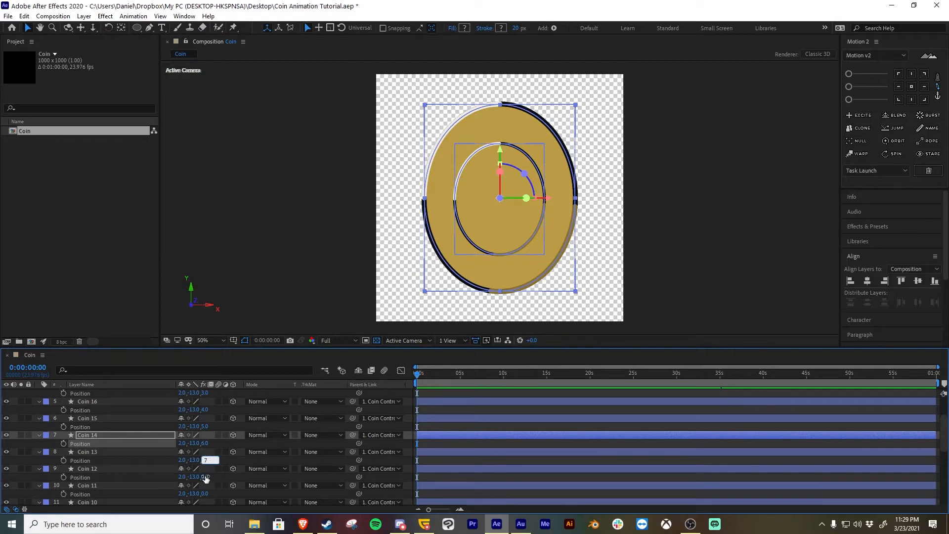
{"action": "left_click", "coordinate": [205, 494]}
{"action": "type", "text": "9"}
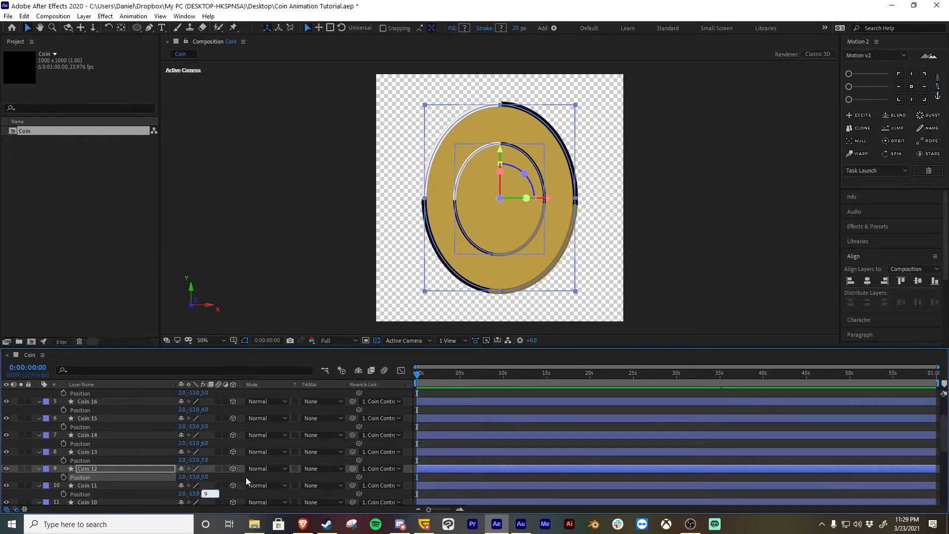
{"action": "left_click", "coordinate": [246, 478]}
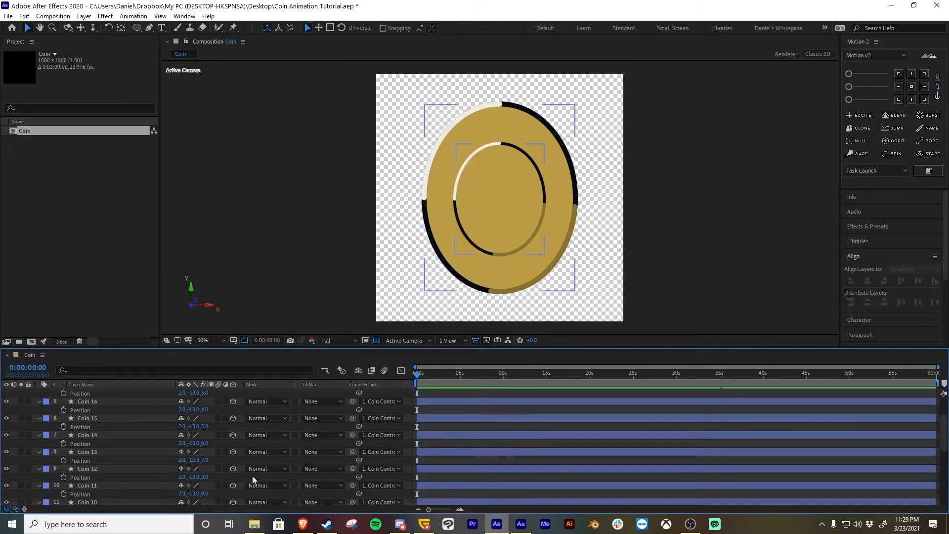
Step: Maximize the timeline and set the Z position of Coin 10 to 10, Coin 9 to 11 and Coin 8 to 12
{"action": "key", "text": "grave"}
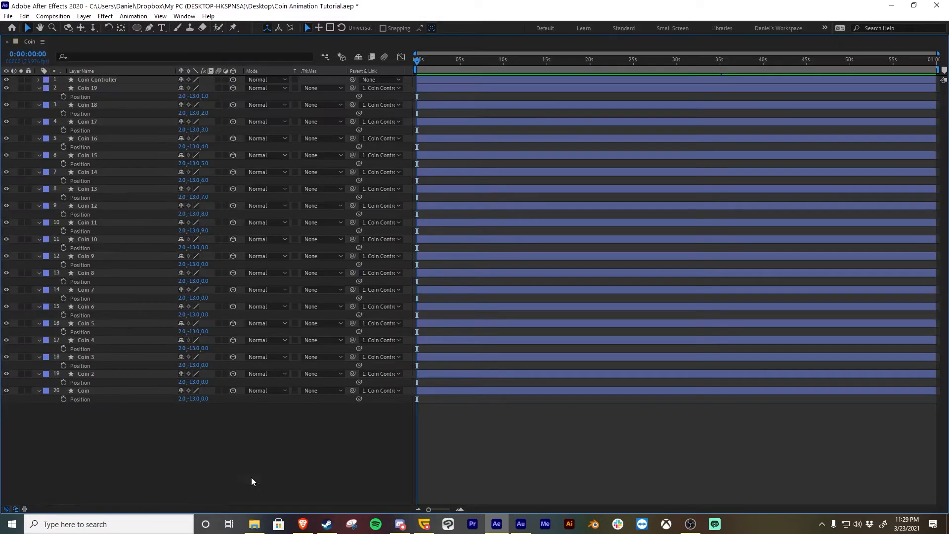
{"action": "left_click", "coordinate": [203, 247]}
{"action": "type", "text": "10"}
{"action": "left_click", "coordinate": [205, 264]}
{"action": "type", "text": "11"}
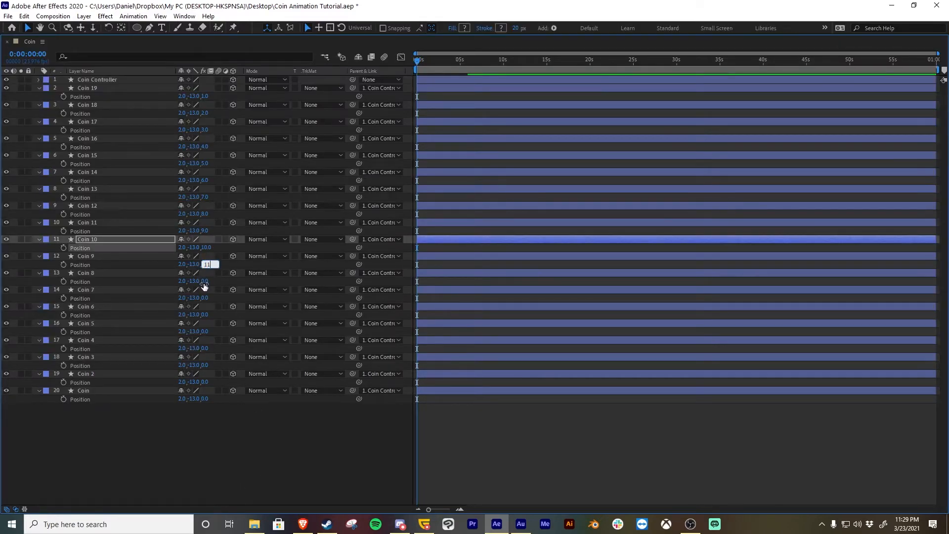
{"action": "left_click", "coordinate": [204, 280]}
{"action": "type", "text": "12"}
Step: Set the Z position of Coin 7 to 13, Coin 6 to 14 and Coin 5 to 15
{"action": "left_click", "coordinate": [207, 298]}
{"action": "type", "text": "2"}
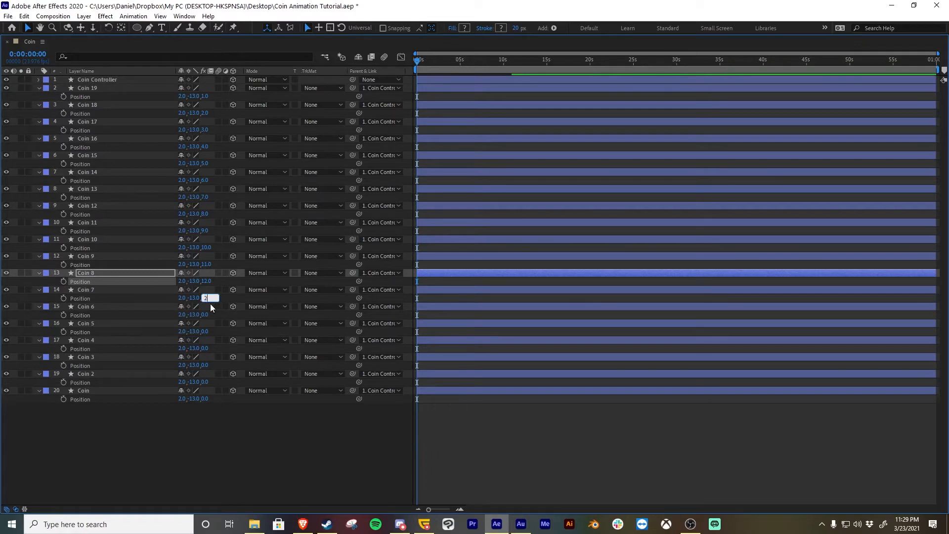
{"action": "key", "text": "BackSpace"}
{"action": "type", "text": "13"}
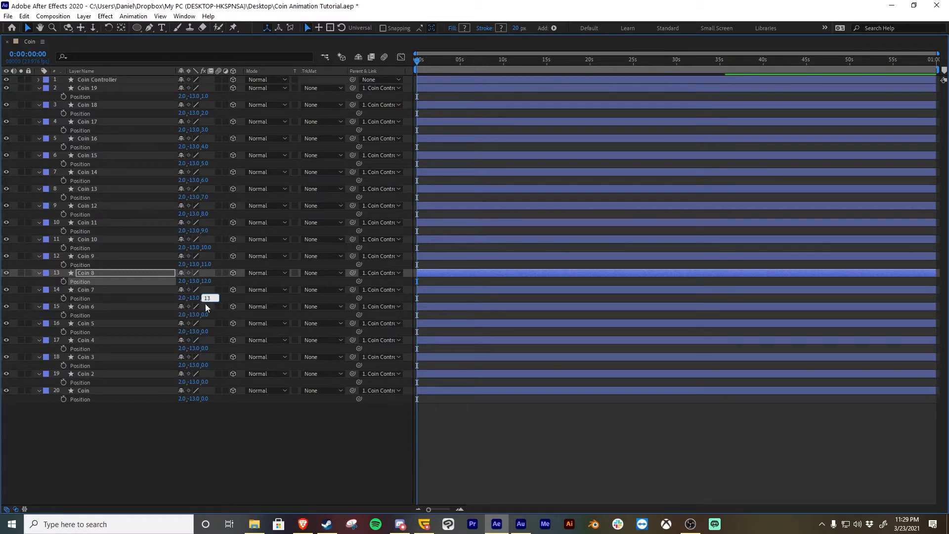
{"action": "left_click", "coordinate": [204, 315]}
{"action": "type", "text": "14"}
{"action": "left_click", "coordinate": [207, 331]}
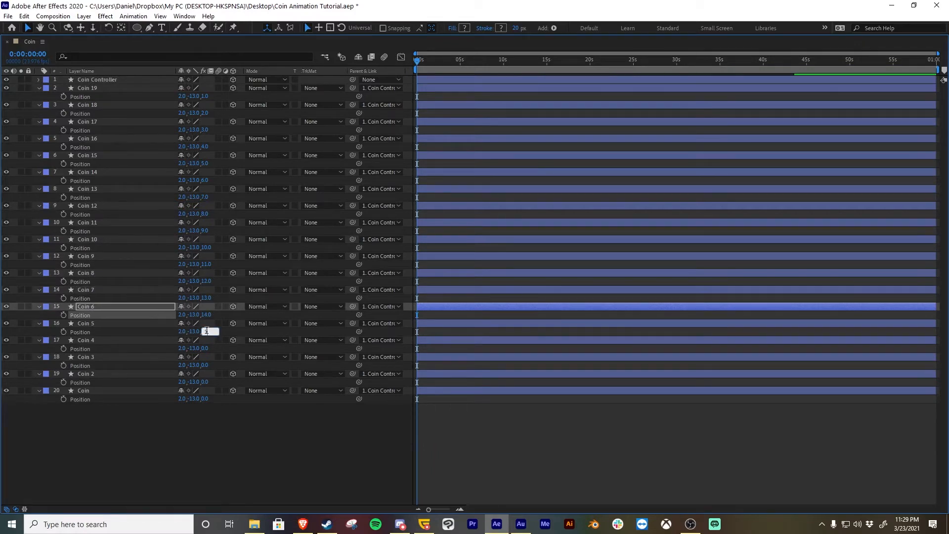
{"action": "type", "text": "15"}
Step: Set the Z position of Coin 4 to 16, Coin 3 to 17, Coin 2 to 18 and Coin to 19
{"action": "left_click", "coordinate": [207, 348]}
{"action": "type", "text": "16"}
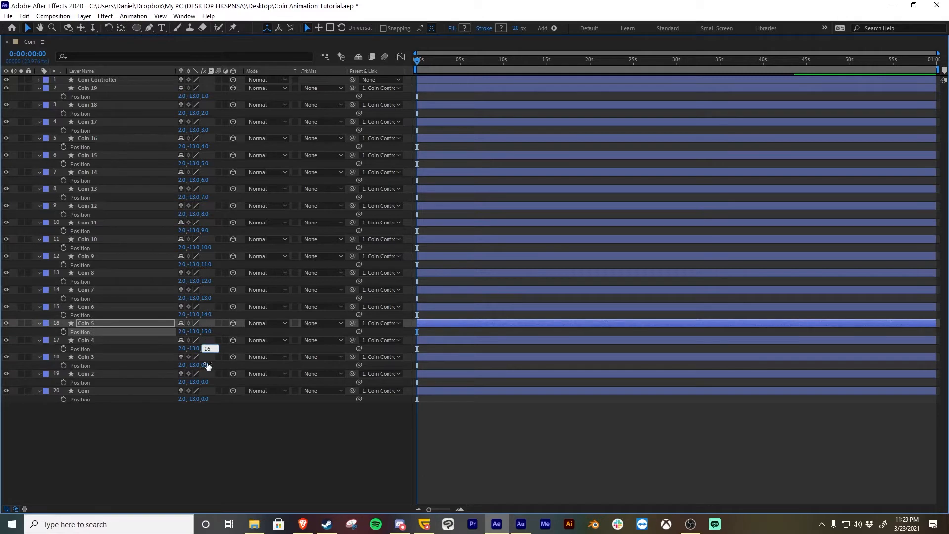
{"action": "left_click", "coordinate": [206, 365]}
{"action": "type", "text": "17"}
{"action": "left_click", "coordinate": [207, 381]}
{"action": "type", "text": "18"}
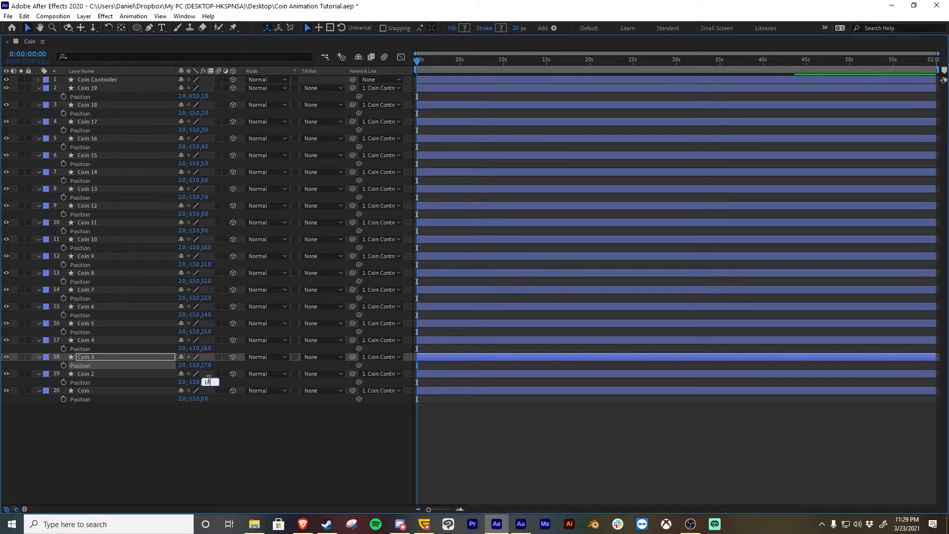
{"action": "left_click", "coordinate": [206, 398]}
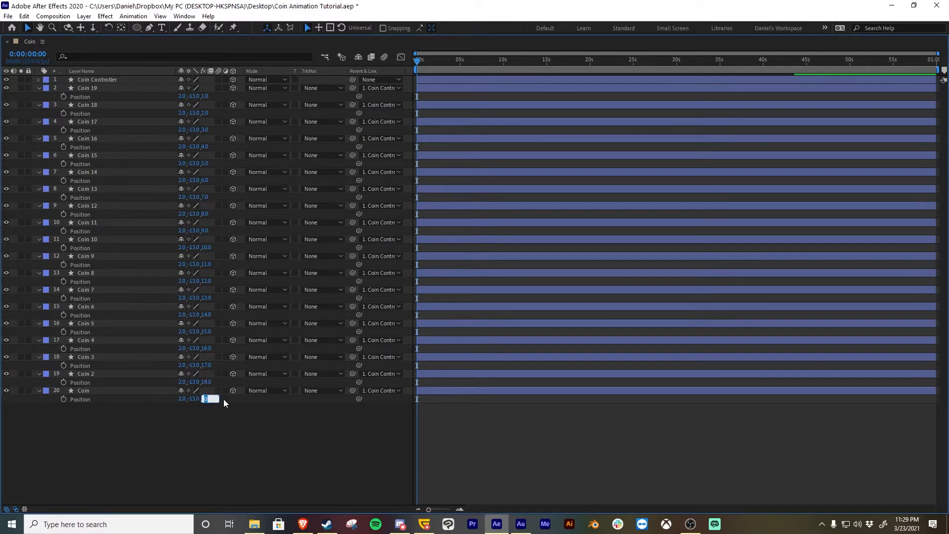
{"action": "type", "text": "19"}
Step: Duplicate the Coin layer and set the Z position of the bottommost Coin layer to 20
{"action": "left_click", "coordinate": [79, 392]}
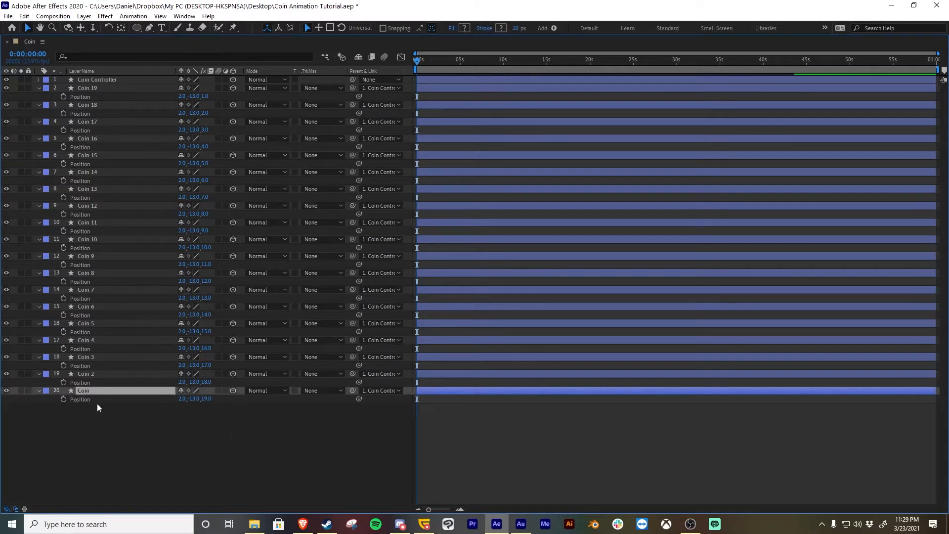
{"action": "key", "text": "ctrl+d"}
{"action": "left_click", "coordinate": [212, 413]}
{"action": "left_click", "coordinate": [211, 408]}
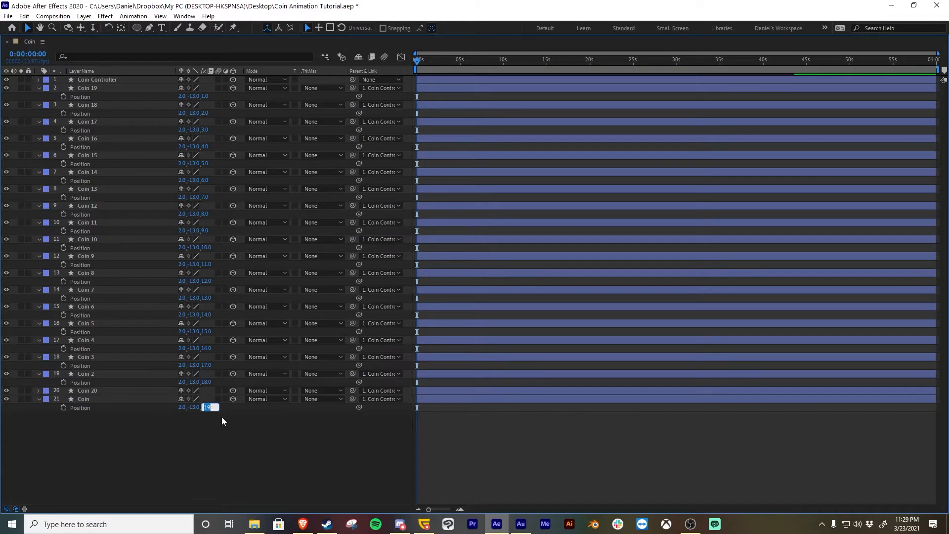
{"action": "type", "text": "20"}
{"action": "key", "text": "Return"}
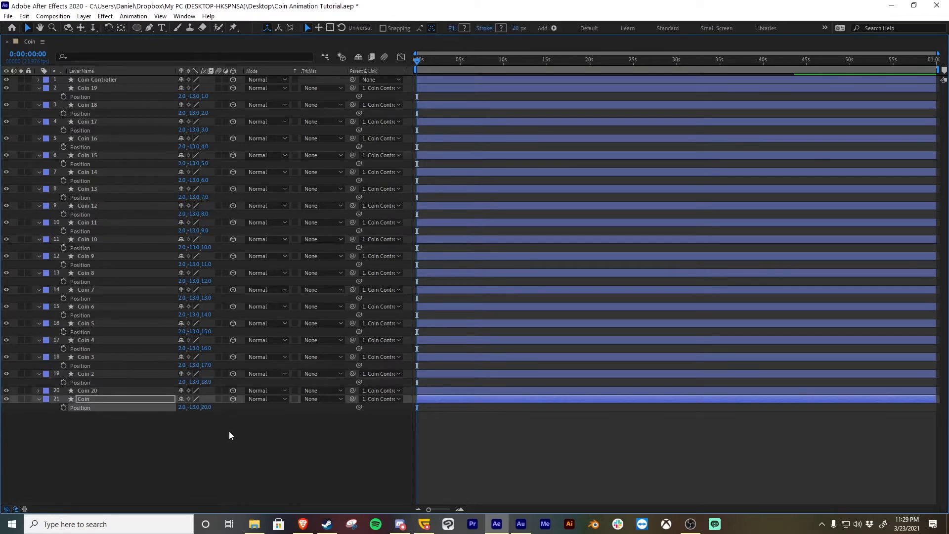
Step: Collapse the properties of all layers, restore the normal workspace view and save the project
{"action": "key", "text": "ctrl+a"}
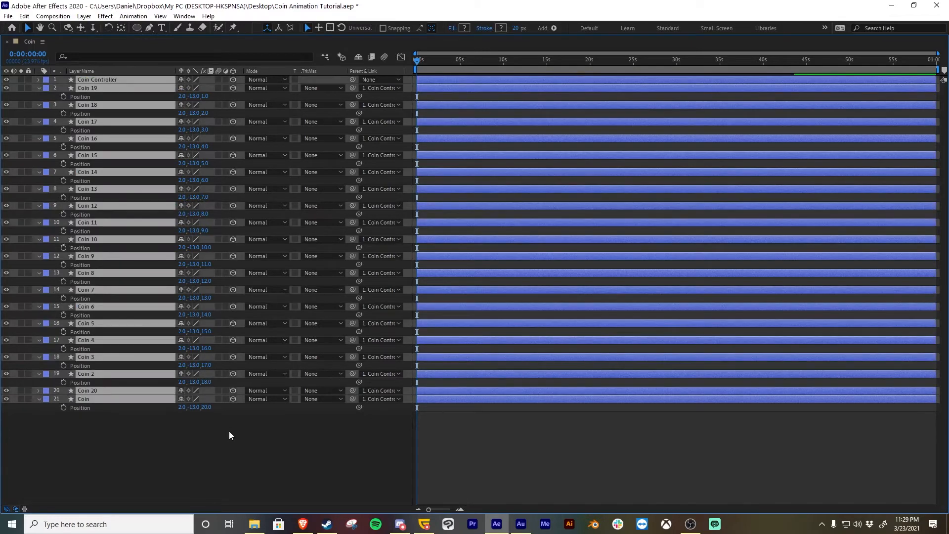
{"action": "left_click", "coordinate": [39, 90]}
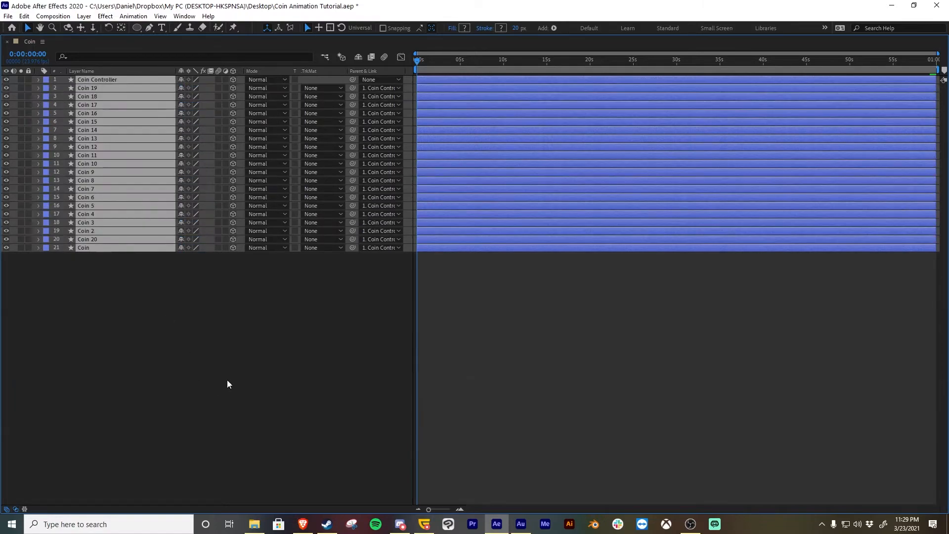
{"action": "left_click", "coordinate": [228, 384]}
{"action": "key", "text": "grave"}
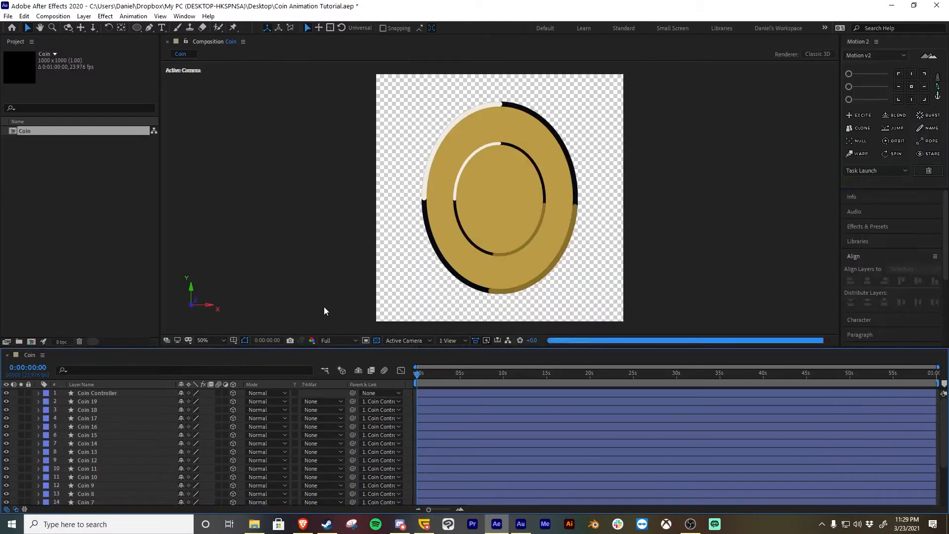
{"action": "key", "text": "ctrl+s"}
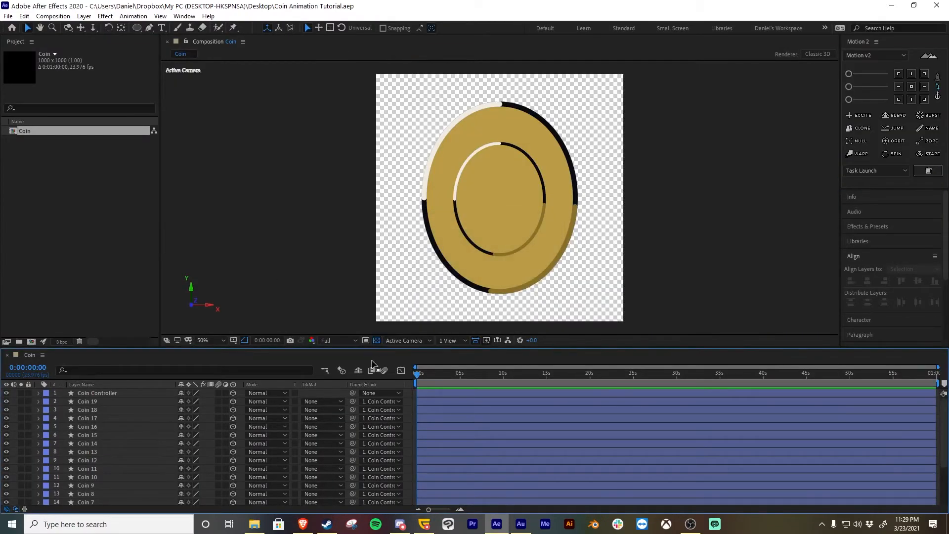
Step: Test the coin's thickness by turning the Coin Controller's Y rotation to 52° and 136°, and reset it to 0°
{"action": "left_click", "coordinate": [133, 395]}
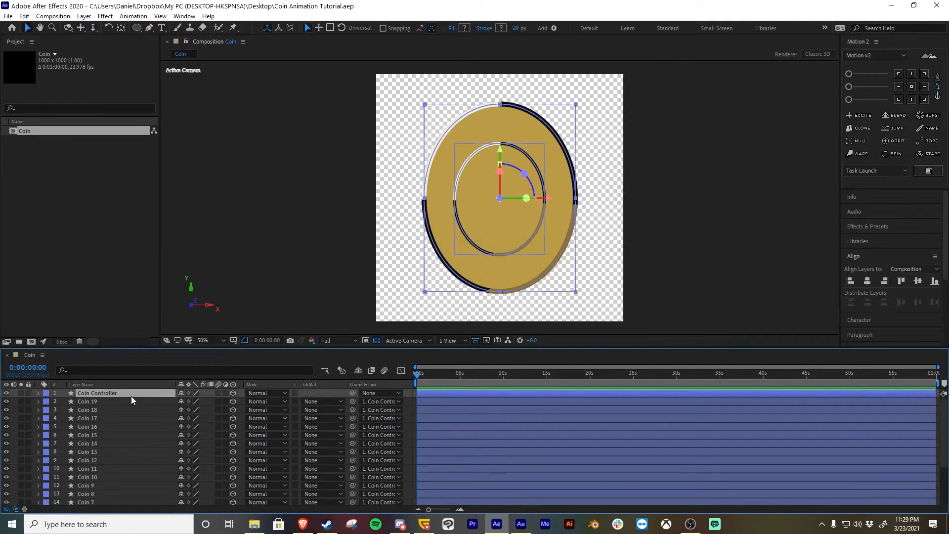
{"action": "key", "text": "r"}
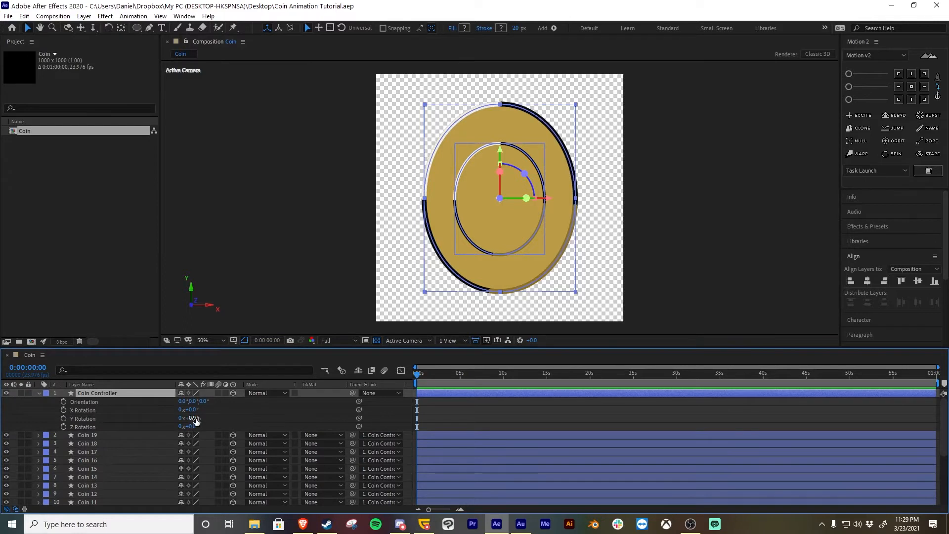
{"action": "left_click_drag", "start_coordinate": [196, 420], "coordinate": [218, 416]}
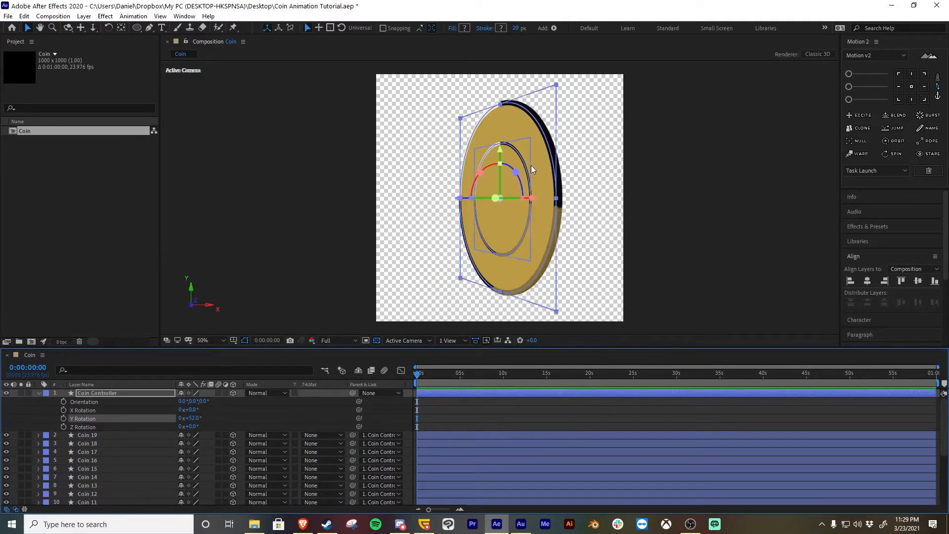
{"action": "left_click_drag", "start_coordinate": [197, 419], "coordinate": [233, 418]}
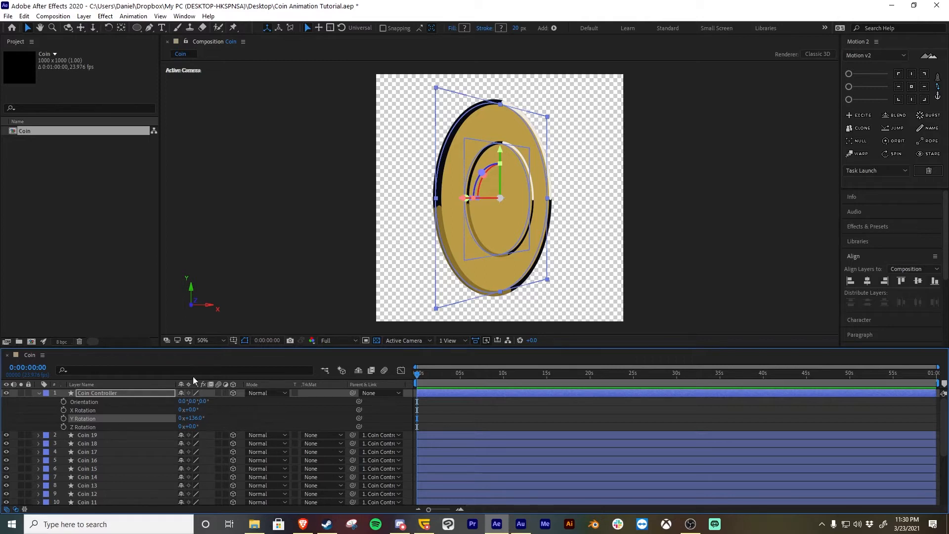
{"action": "left_click", "coordinate": [195, 419]}
{"action": "type", "text": "0"}
{"action": "key", "text": "Return"}
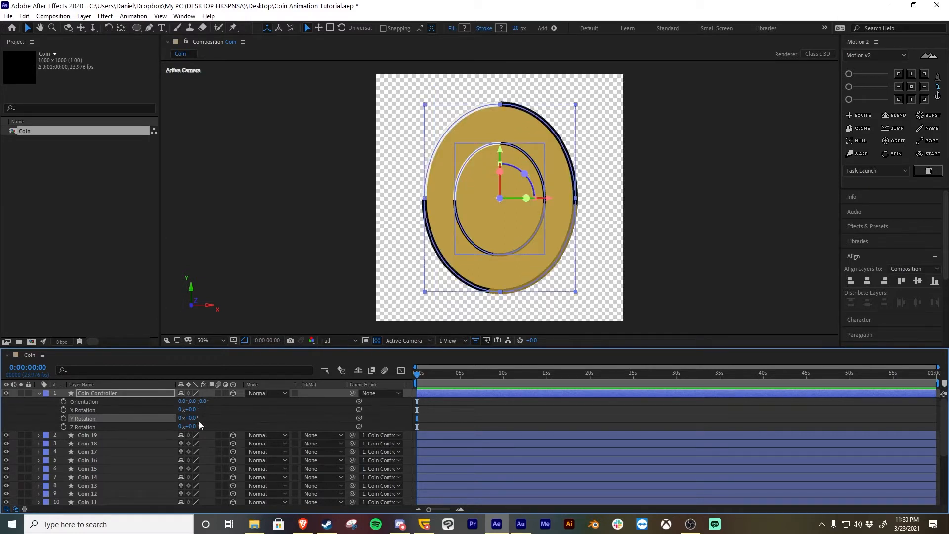
{"action": "left_click", "coordinate": [521, 423]}
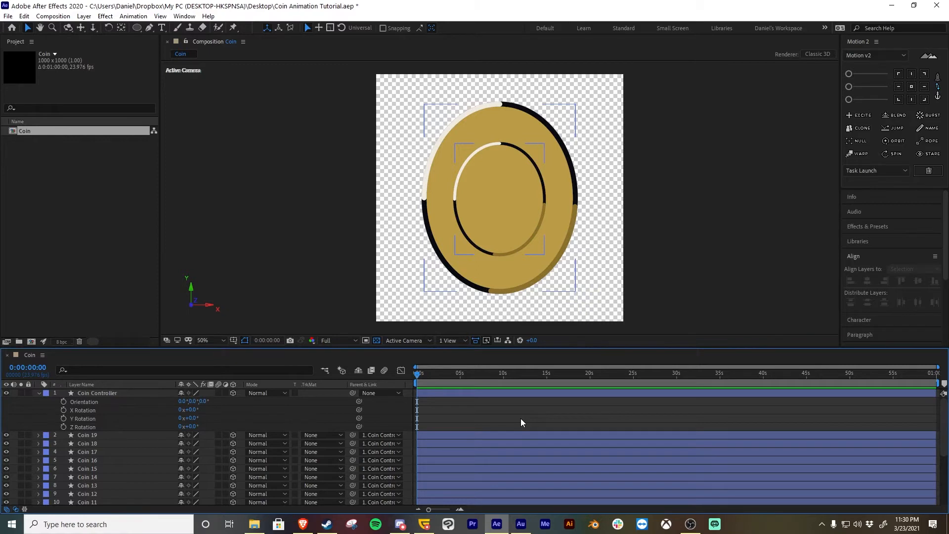
{"action": "scroll", "coordinate": [119, 445], "scroll_direction": "down", "scroll_amount": 5}
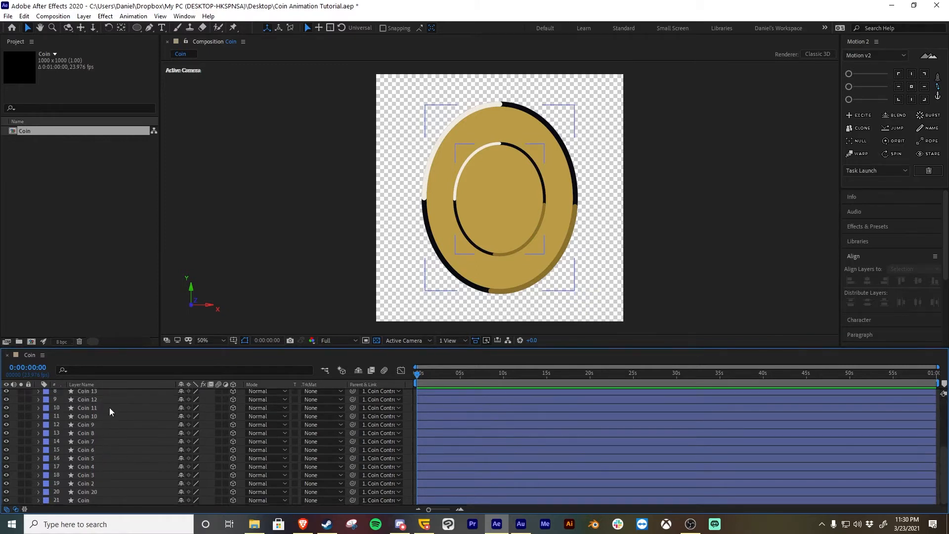
{"action": "scroll", "coordinate": [142, 470], "scroll_direction": "up", "scroll_amount": 4}
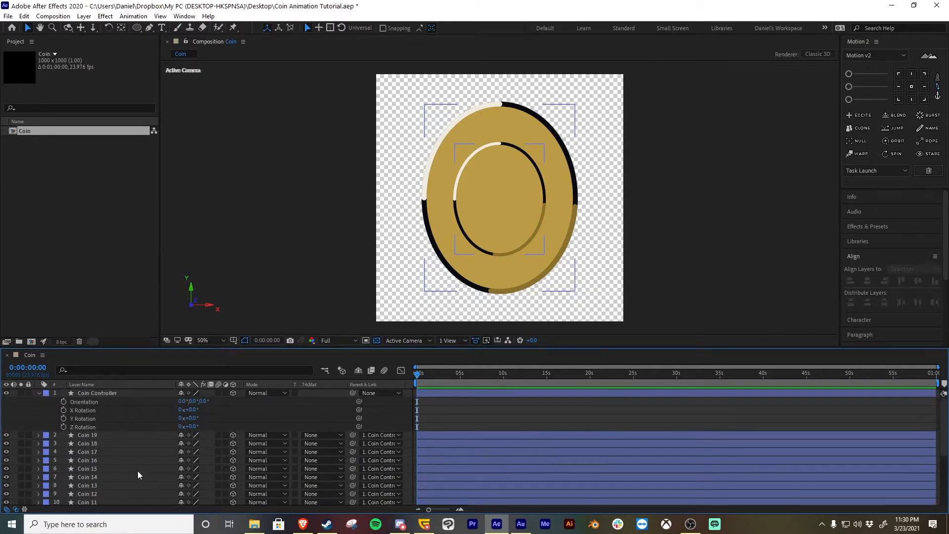
{"action": "scroll", "coordinate": [126, 483], "scroll_direction": "up", "scroll_amount": 2}
{"action": "left_click", "coordinate": [37, 393]}
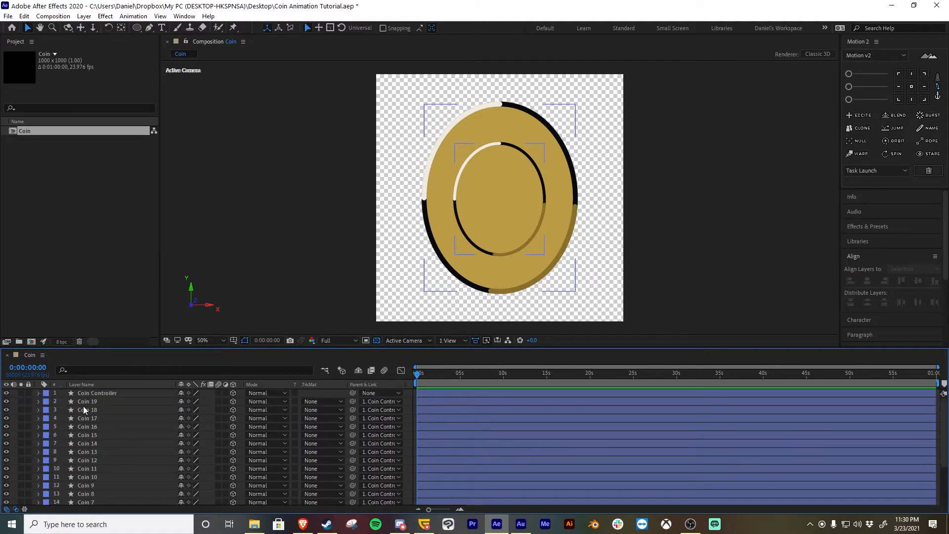
{"action": "left_click", "coordinate": [39, 393]}
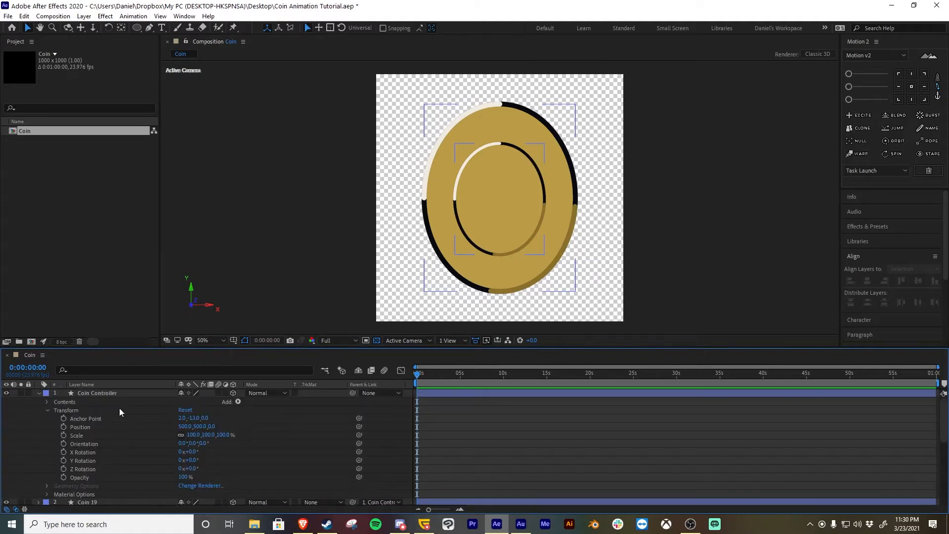
{"action": "left_click", "coordinate": [48, 410]}
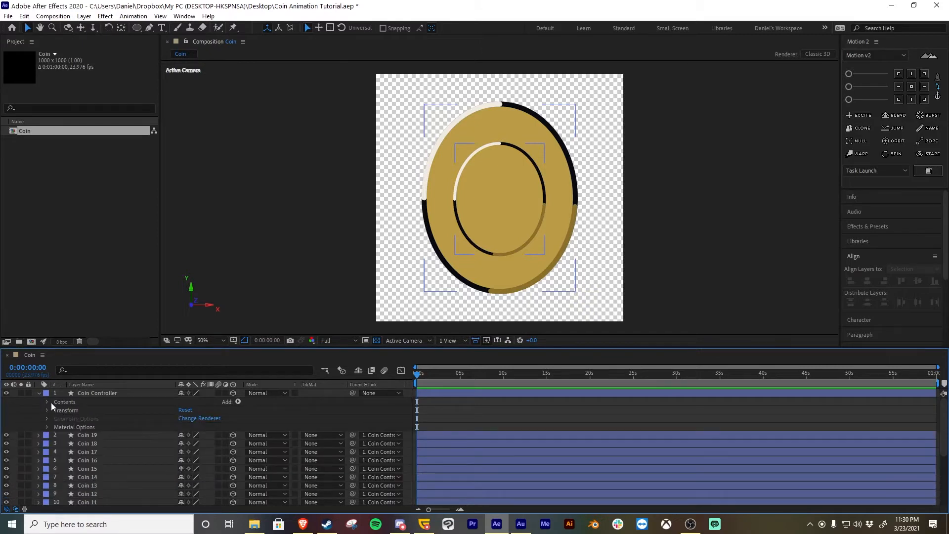
Step: Set the Coin Controller's Y rotation to 57° and hide that layer
{"action": "left_click", "coordinate": [91, 397]}
{"action": "key", "text": "r"}
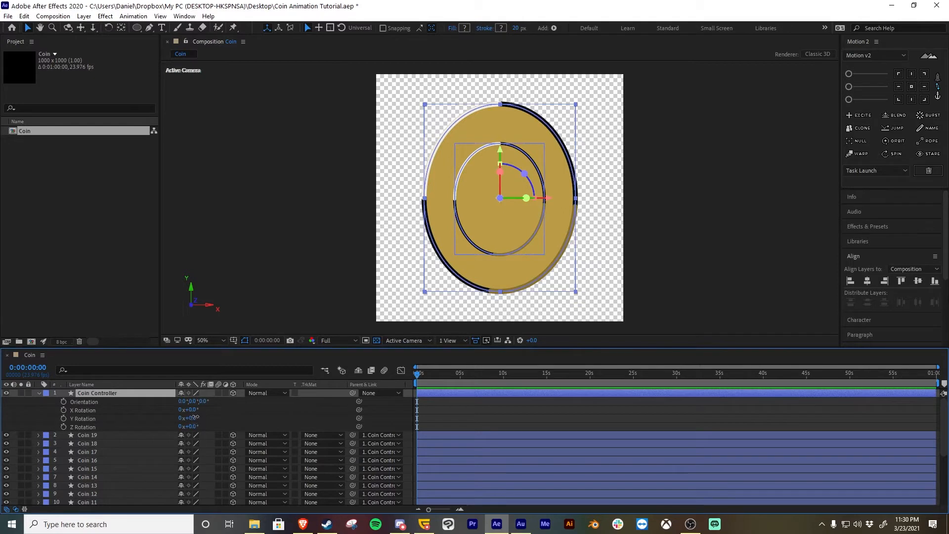
{"action": "left_click_drag", "start_coordinate": [192, 418], "coordinate": [216, 417]}
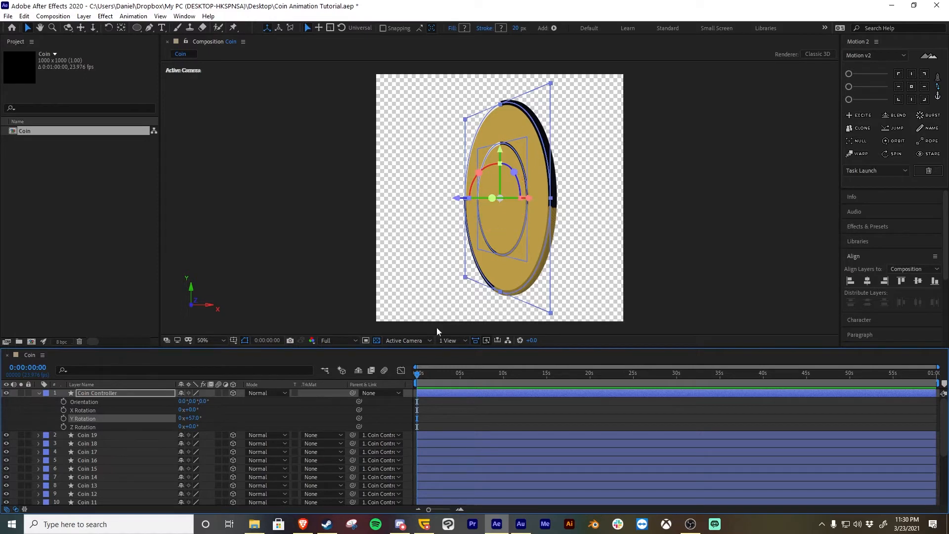
{"action": "left_click", "coordinate": [699, 240]}
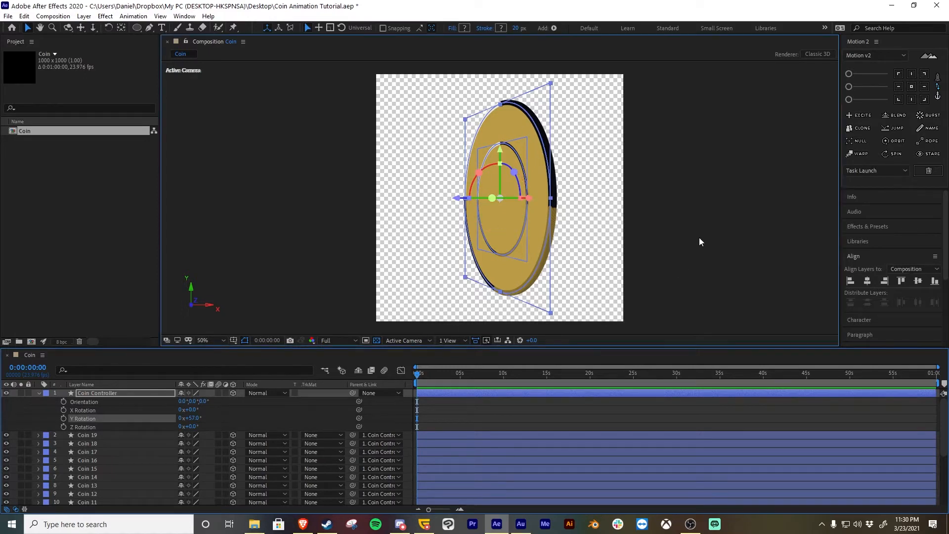
{"action": "left_click", "coordinate": [7, 393]}
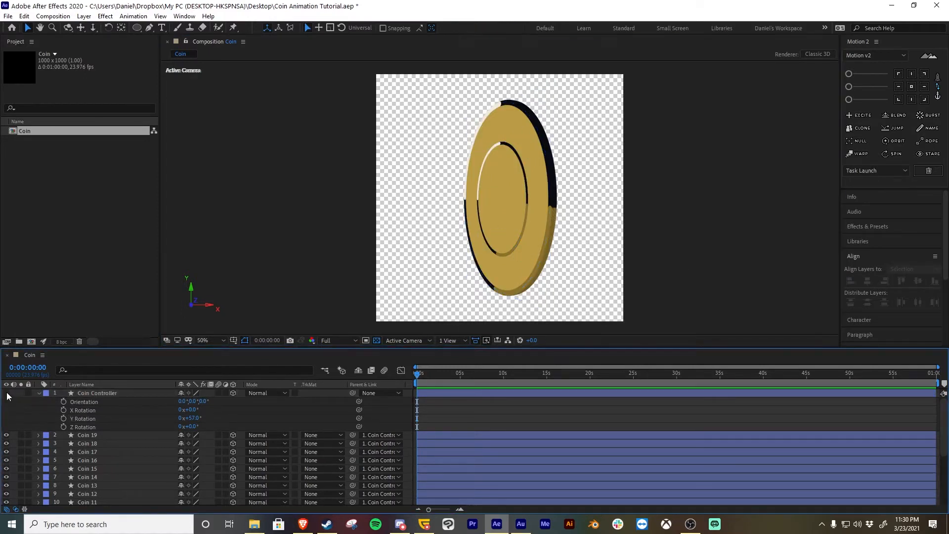
Step: Find the Curves color correction effect and apply it to the Coin 19 layer
{"action": "left_click", "coordinate": [868, 226]}
{"action": "left_click", "coordinate": [861, 240]}
{"action": "type", "text": "curves"}
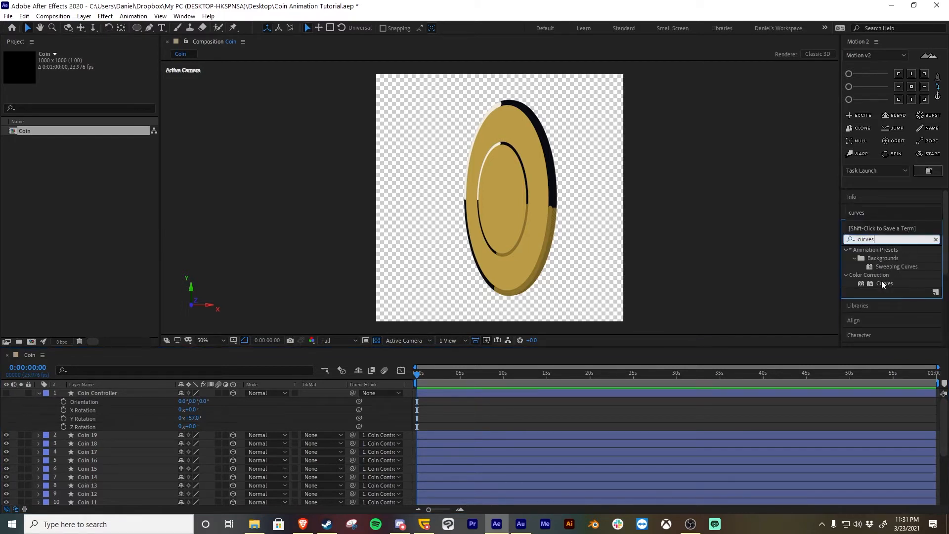
{"action": "left_click", "coordinate": [884, 283]}
{"action": "left_click_drag", "start_coordinate": [883, 286], "coordinate": [98, 439]}
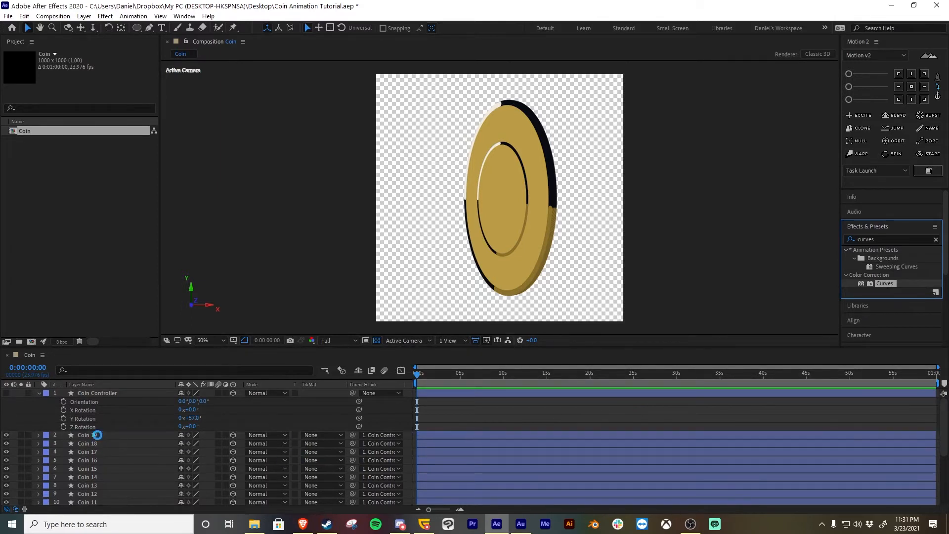
Step: Reset the Coin Controller's Y rotation to 0°
{"action": "left_click", "coordinate": [197, 419]}
{"action": "type", "text": "0"}
{"action": "key", "text": "Return"}
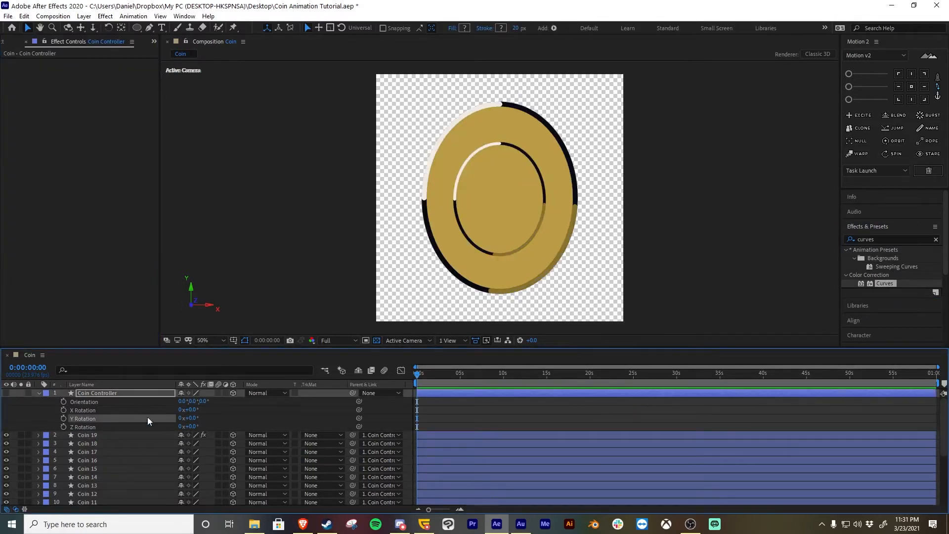
Step: Darken Coin 19 by bending its RGB curve below the diagonal and lowering the white end point, comparing the result with Curves off and on
{"action": "left_click", "coordinate": [112, 437]}
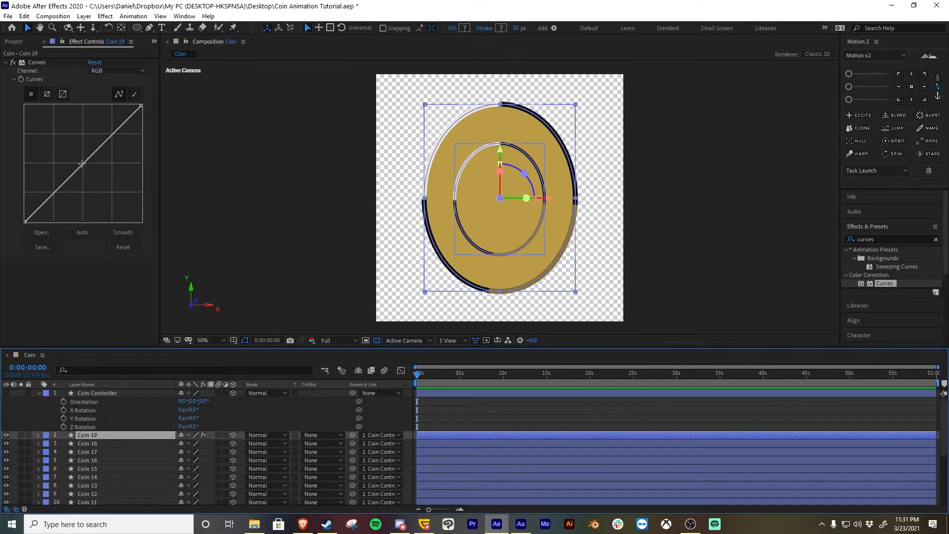
{"action": "left_click_drag", "start_coordinate": [82, 163], "coordinate": [94, 174]}
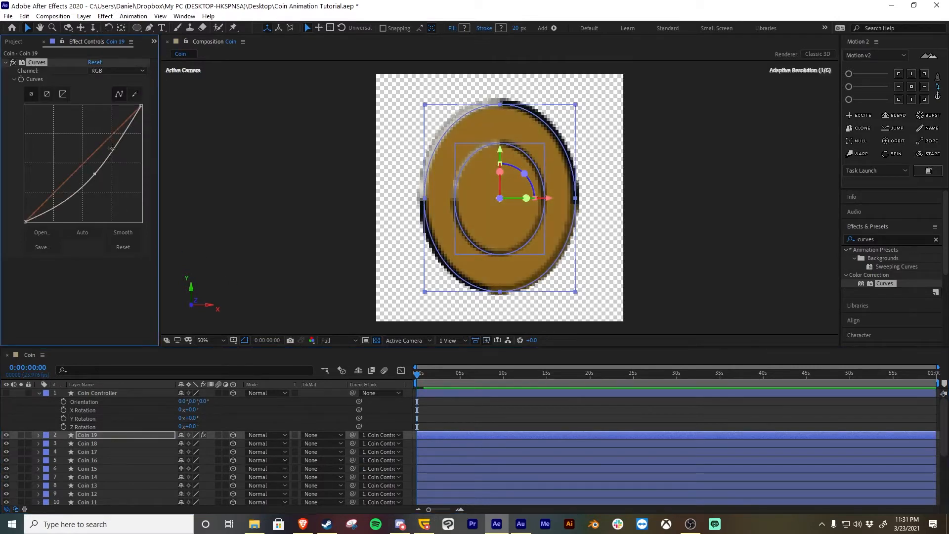
{"action": "left_click_drag", "start_coordinate": [143, 102], "coordinate": [147, 117]}
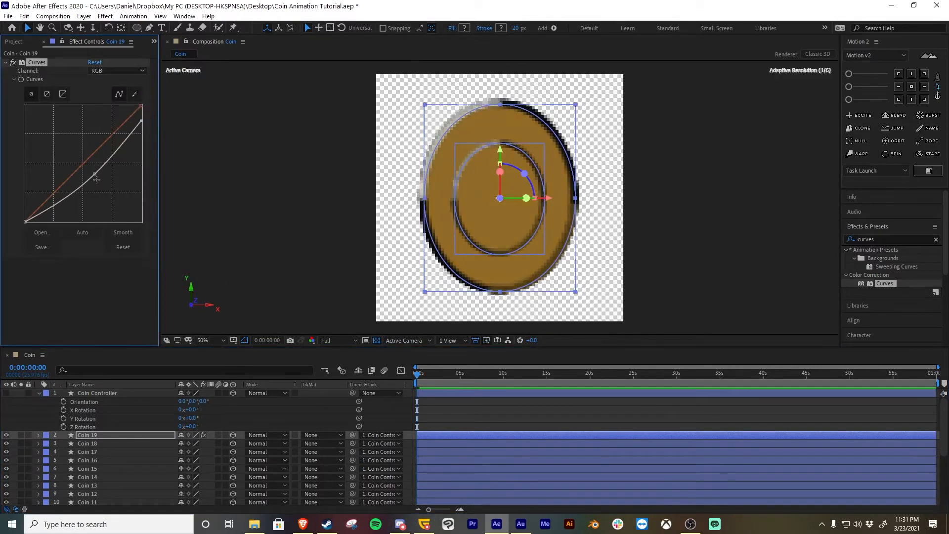
{"action": "left_click_drag", "start_coordinate": [95, 176], "coordinate": [92, 173]}
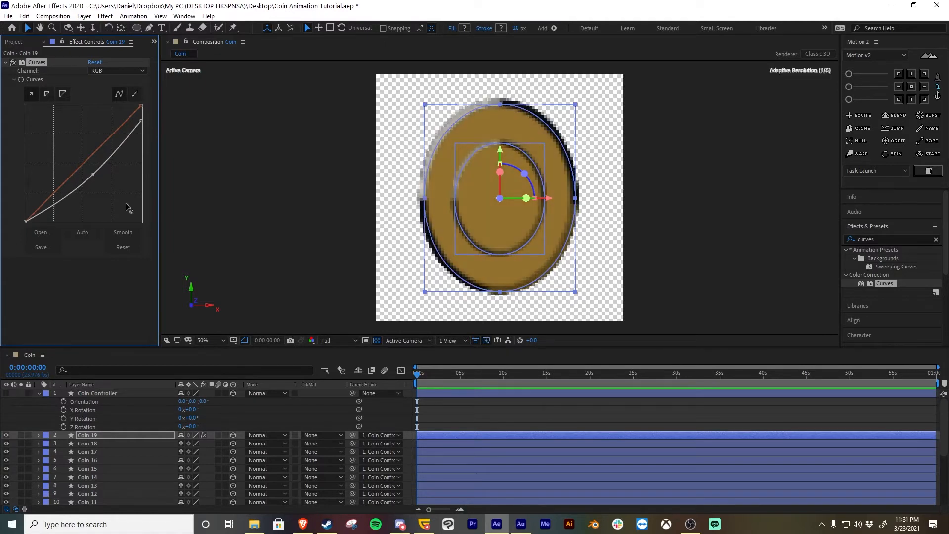
{"action": "left_click", "coordinate": [12, 63]}
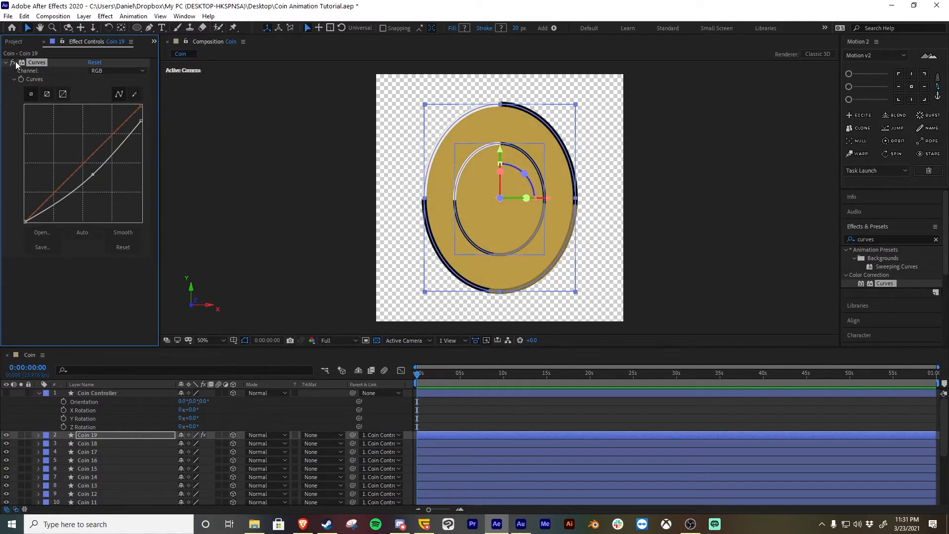
{"action": "left_click", "coordinate": [13, 63]}
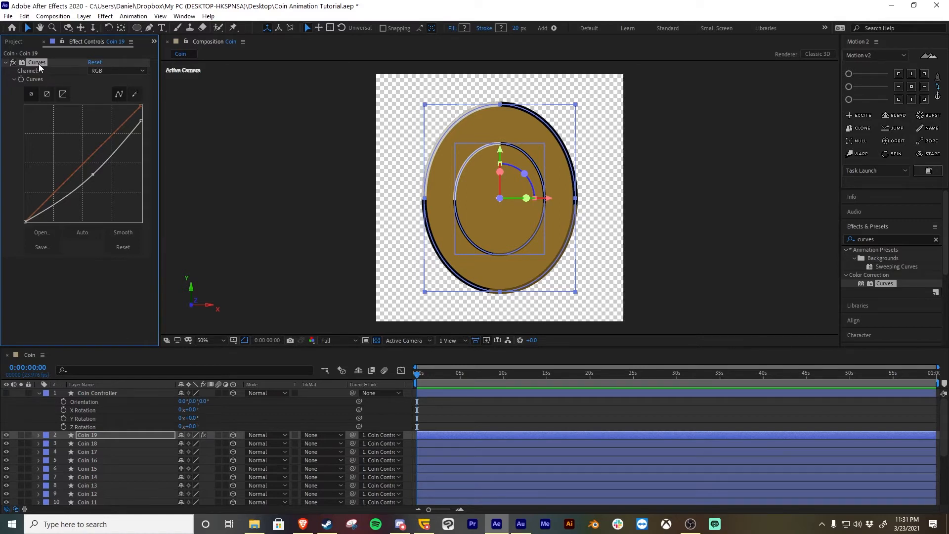
Step: Copy the Curves effect from Coin 19 and paste it onto all layers from Coin 18 down to Coin 20
{"action": "left_click", "coordinate": [84, 320]}
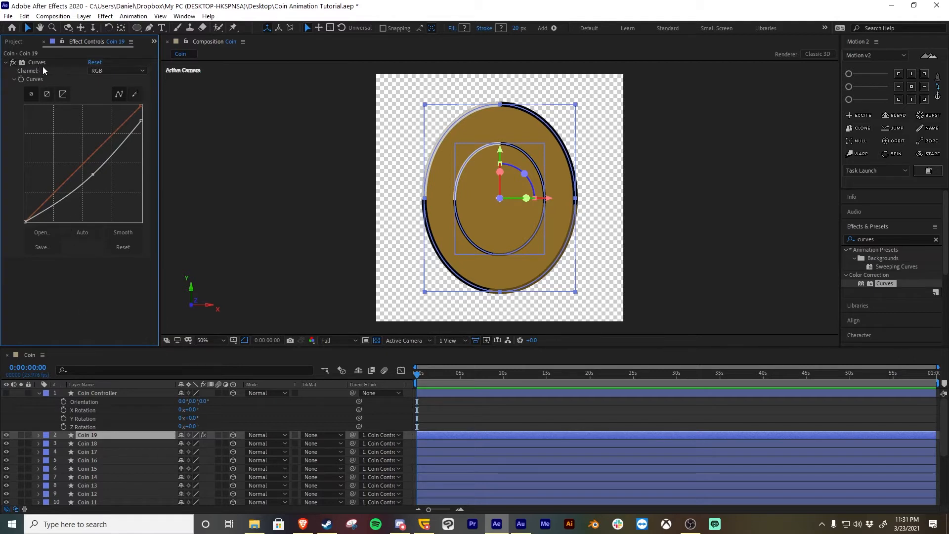
{"action": "left_click", "coordinate": [40, 63]}
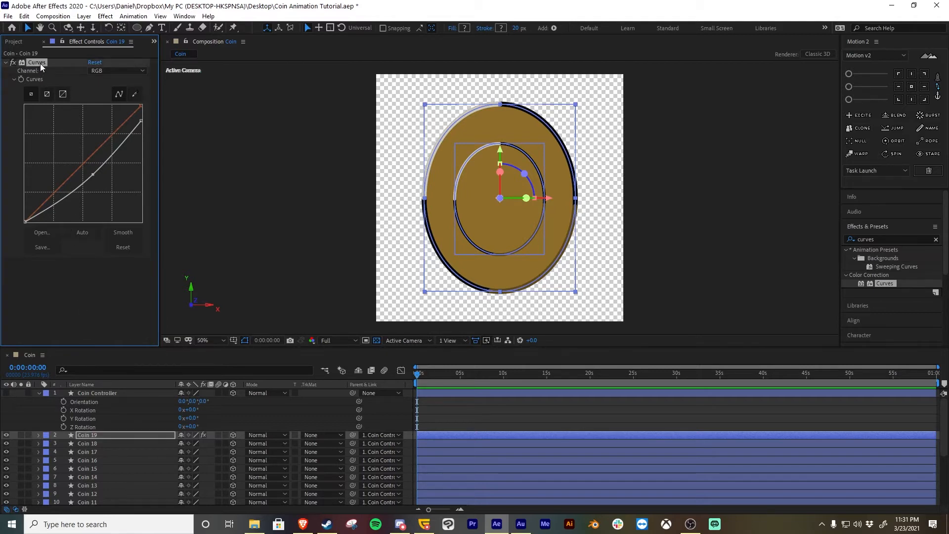
{"action": "scroll", "coordinate": [126, 474], "scroll_direction": "down", "scroll_amount": 2}
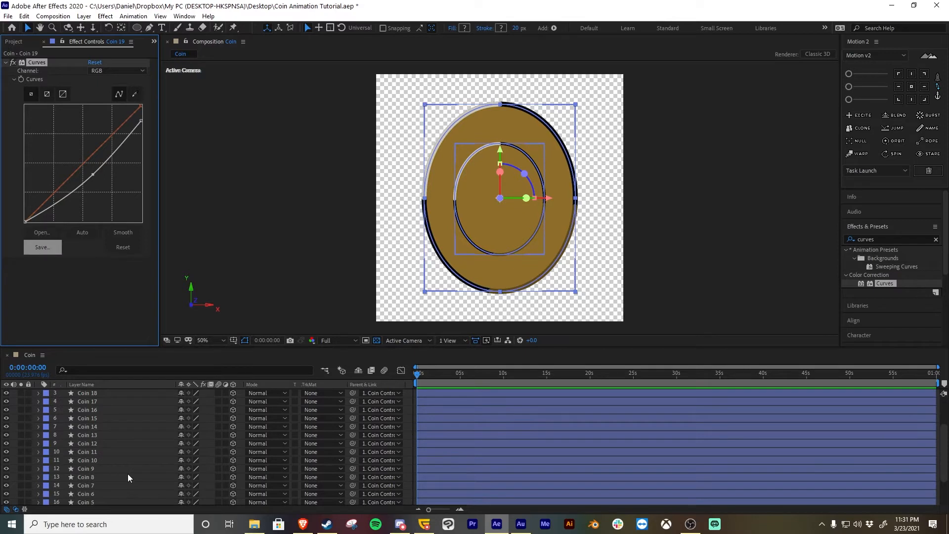
{"action": "scroll", "coordinate": [127, 474], "scroll_direction": "up", "scroll_amount": 2}
{"action": "left_click", "coordinate": [96, 443]}
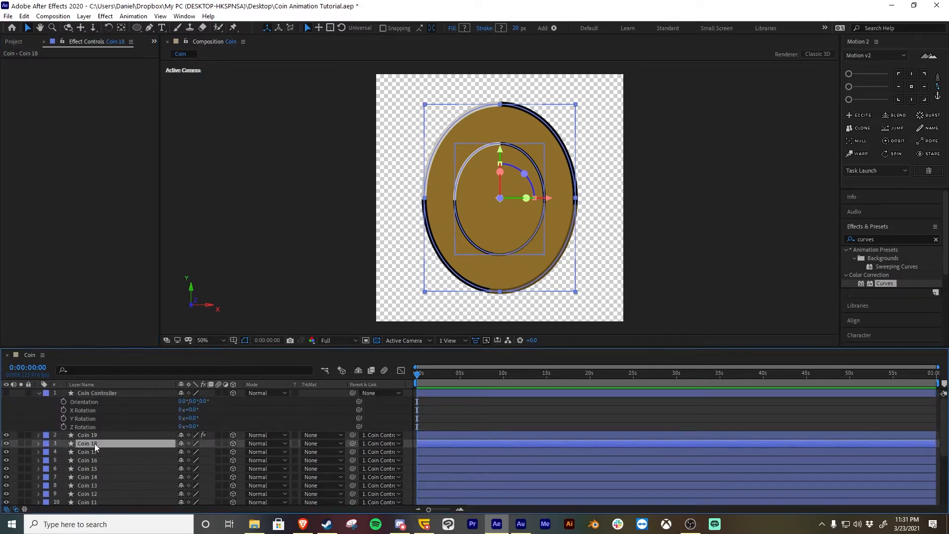
{"action": "scroll", "coordinate": [95, 445], "scroll_direction": "down", "scroll_amount": 3}
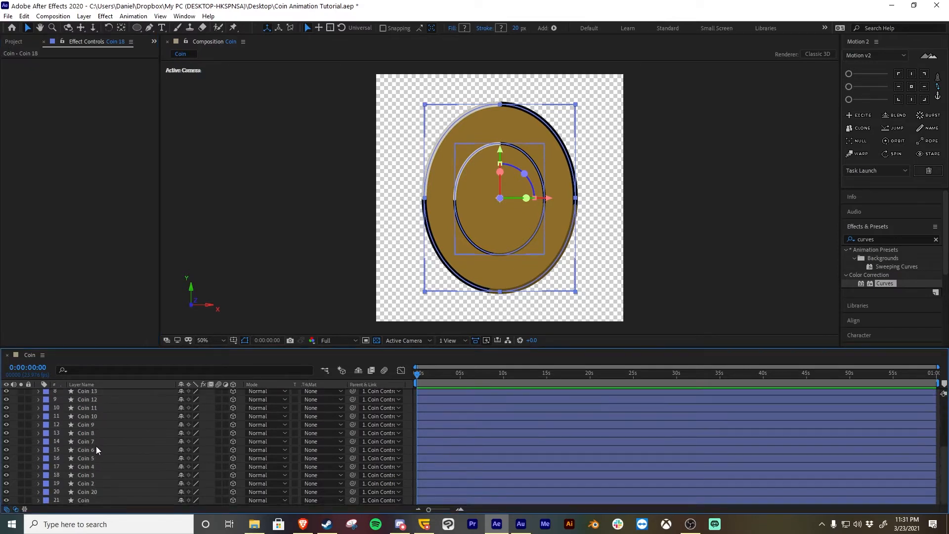
{"action": "left_click", "coordinate": [96, 491], "text": "shift"}
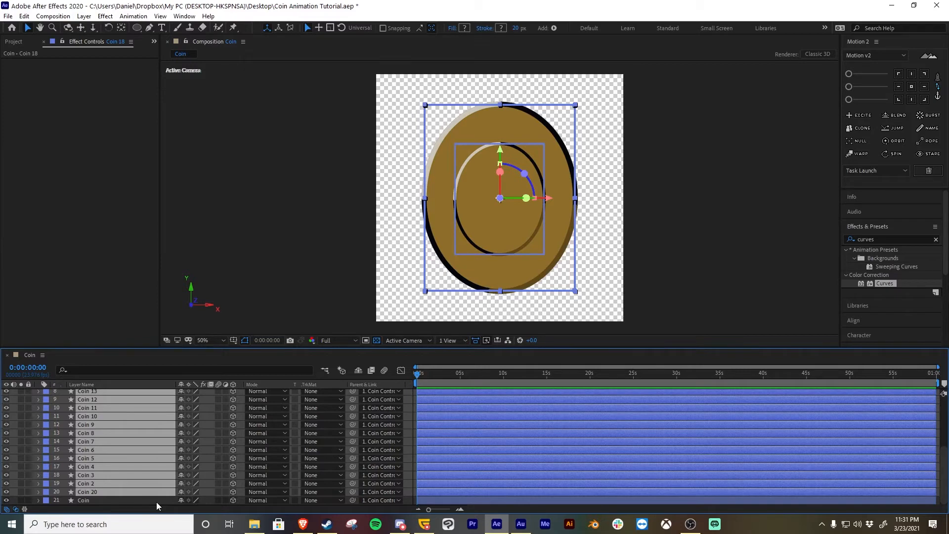
{"action": "key", "text": "ctrl+v"}
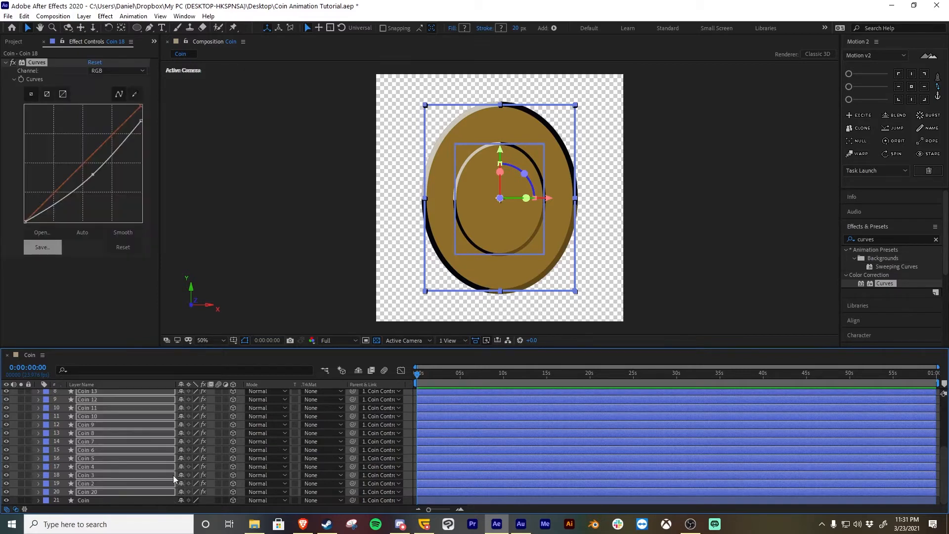
Step: Make the Coin Controller layer visible again and deselect the coin layers
{"action": "scroll", "coordinate": [170, 470], "scroll_direction": "up", "scroll_amount": 4}
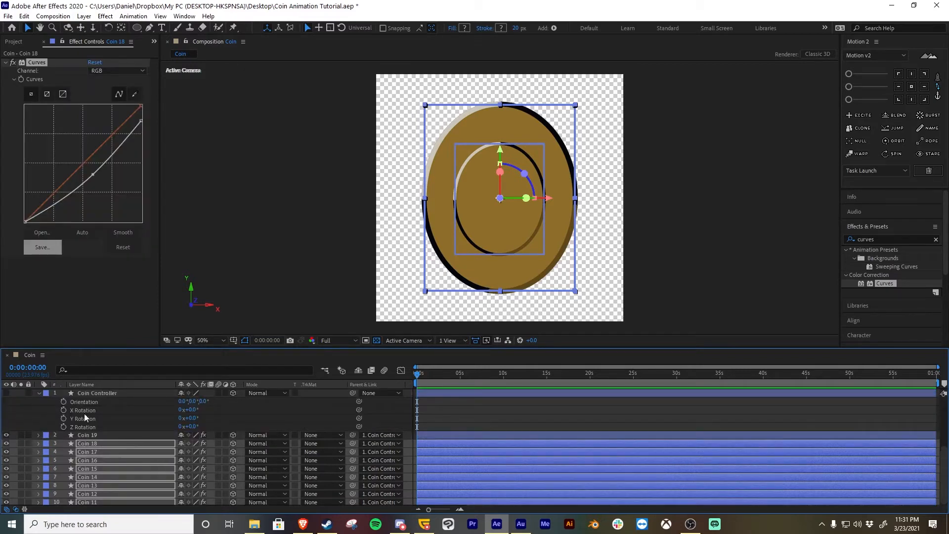
{"action": "left_click", "coordinate": [7, 394]}
{"action": "left_click", "coordinate": [249, 411]}
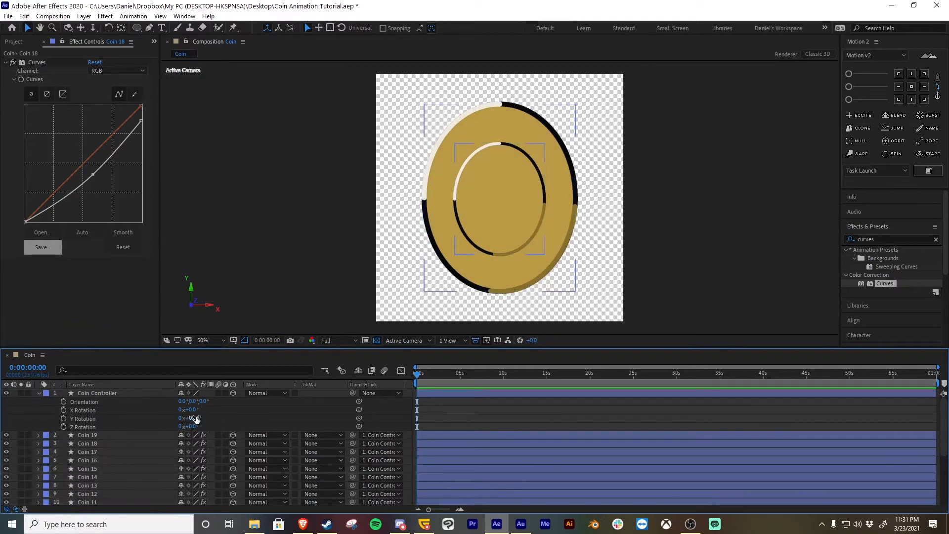
Step: Test the coin's edge shading by turning the Coin Controller's Y rotation to 80° and 278°, and undo the rotations
{"action": "left_click_drag", "start_coordinate": [197, 419], "coordinate": [220, 419]}
{"action": "left_click", "coordinate": [220, 419]}
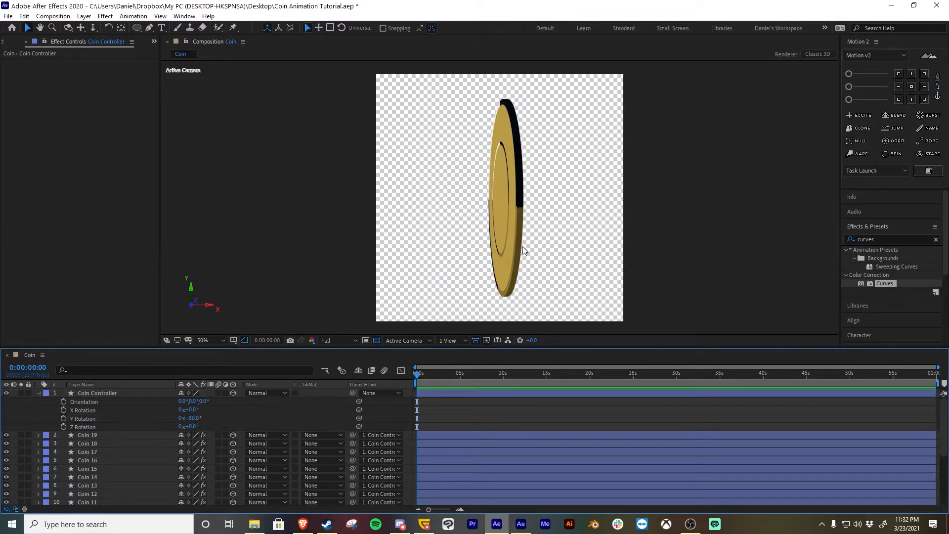
{"action": "left_click_drag", "start_coordinate": [196, 418], "coordinate": [289, 408]}
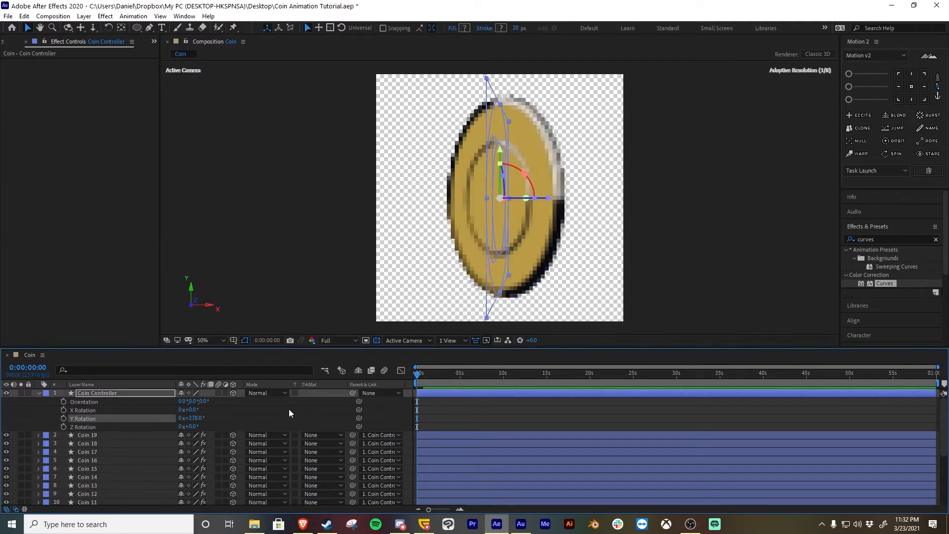
{"action": "key", "text": "ctrl+z"}
{"action": "key", "text": "ctrl+z"}
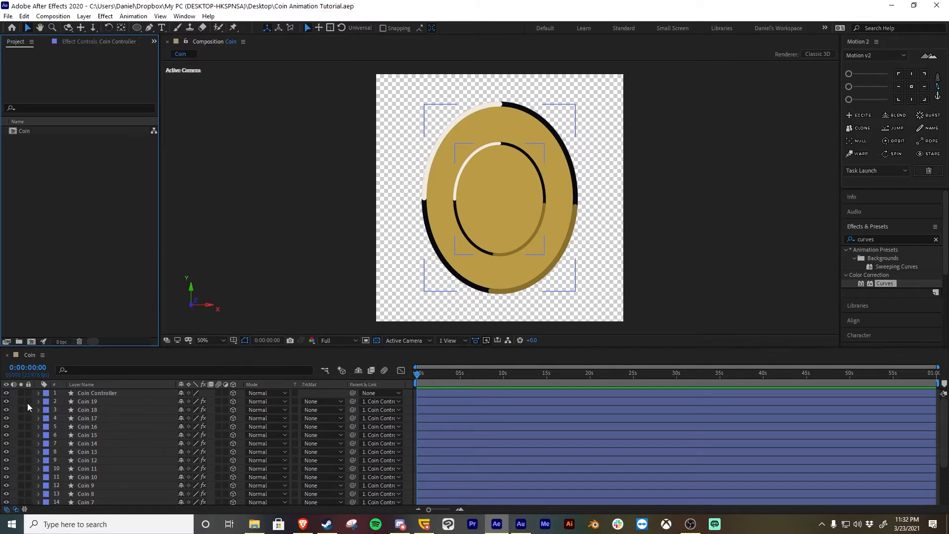
Step: Mark every coin layer below the Coin Controller as shy and locked, and hide the shy layers in the timeline
{"action": "left_click", "coordinate": [112, 403]}
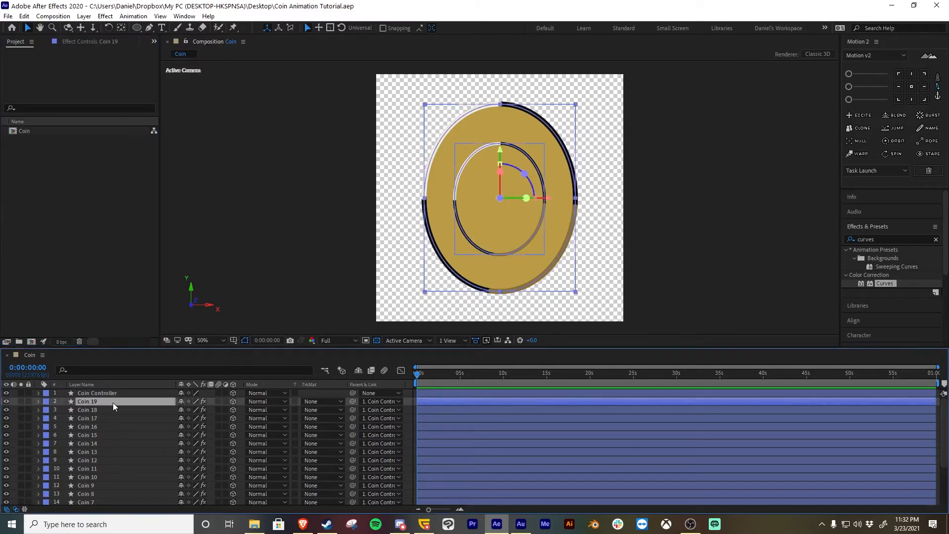
{"action": "key", "text": "grave"}
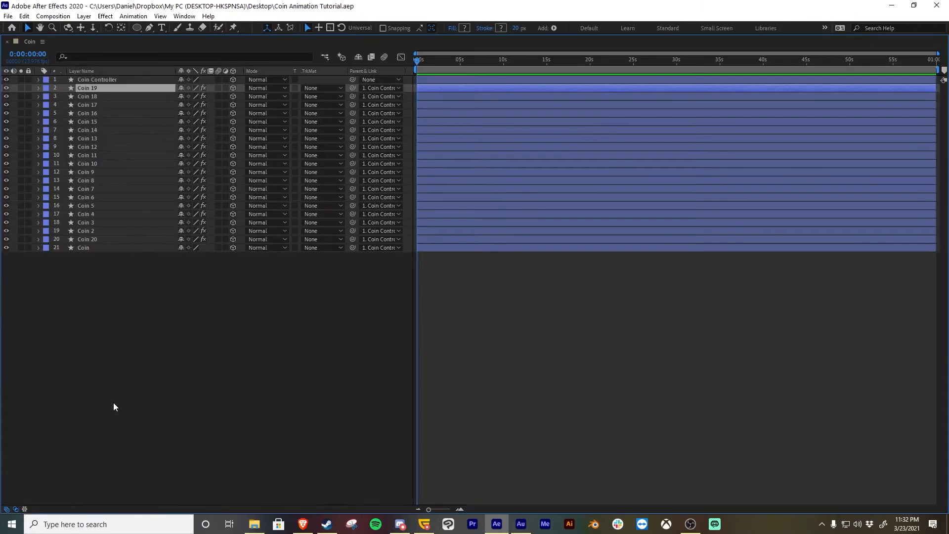
{"action": "left_click", "coordinate": [28, 88]}
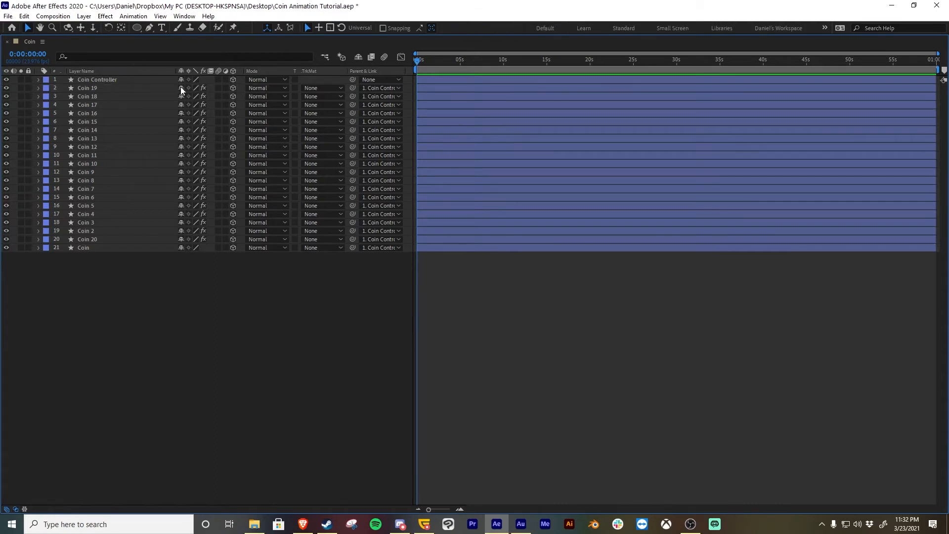
{"action": "left_click_drag", "start_coordinate": [181, 88], "coordinate": [175, 147]}
{"action": "left_click_drag", "start_coordinate": [29, 87], "coordinate": [29, 247]}
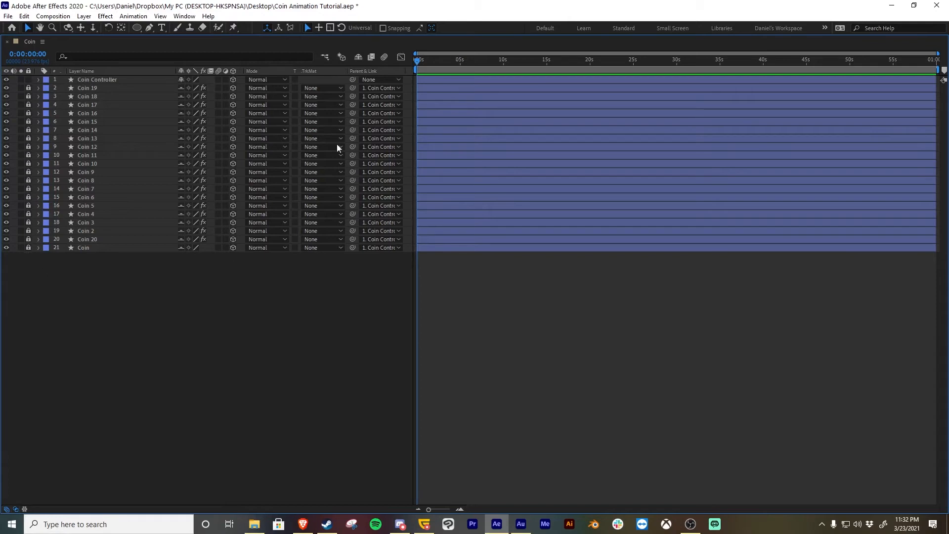
{"action": "left_click", "coordinate": [357, 56]}
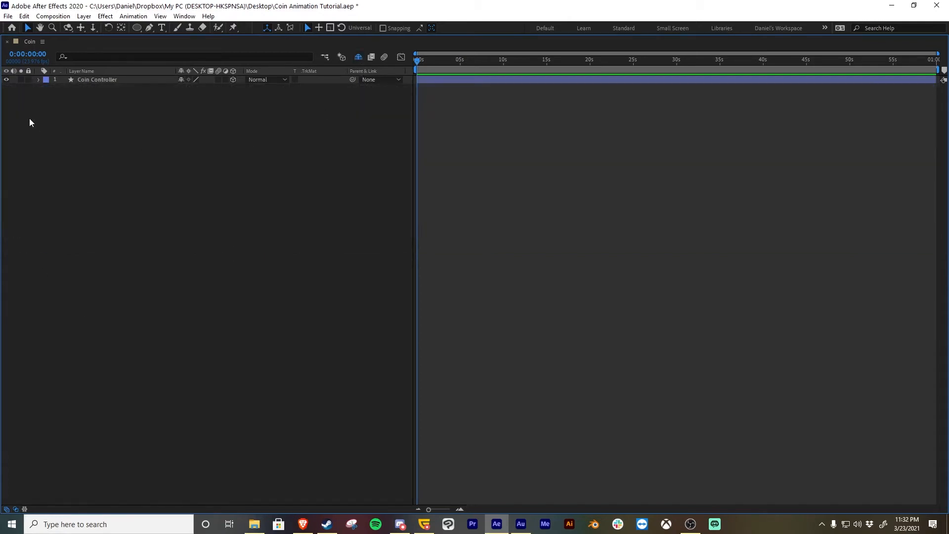
Step: Restore the normal workspace view and set a Y Rotation keyframe on the Coin Controller at 0:00:00:00
{"action": "left_click", "coordinate": [106, 79]}
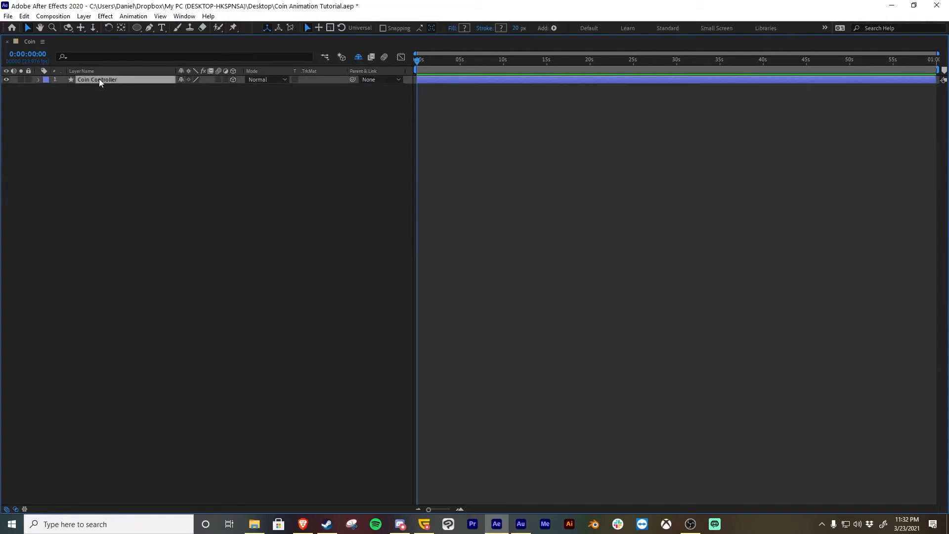
{"action": "key", "text": "grave"}
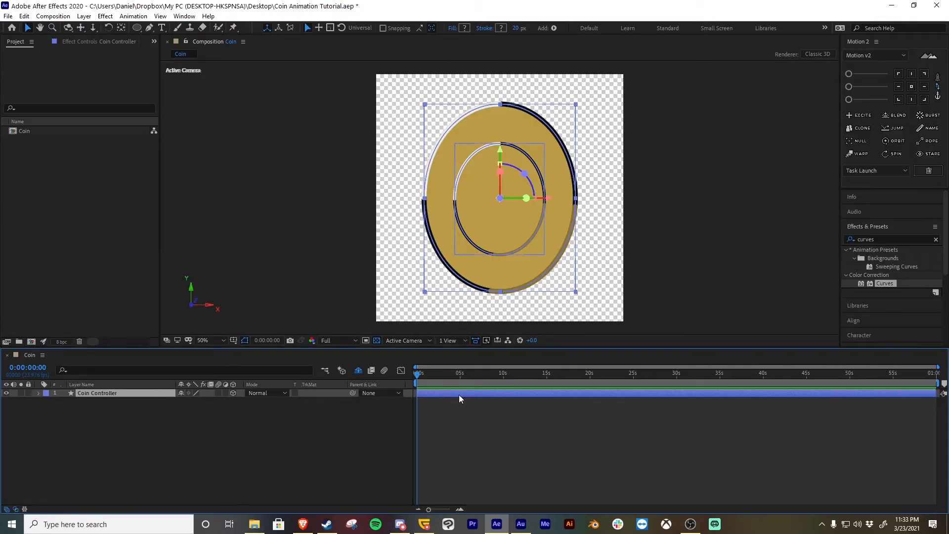
{"action": "key", "text": "r"}
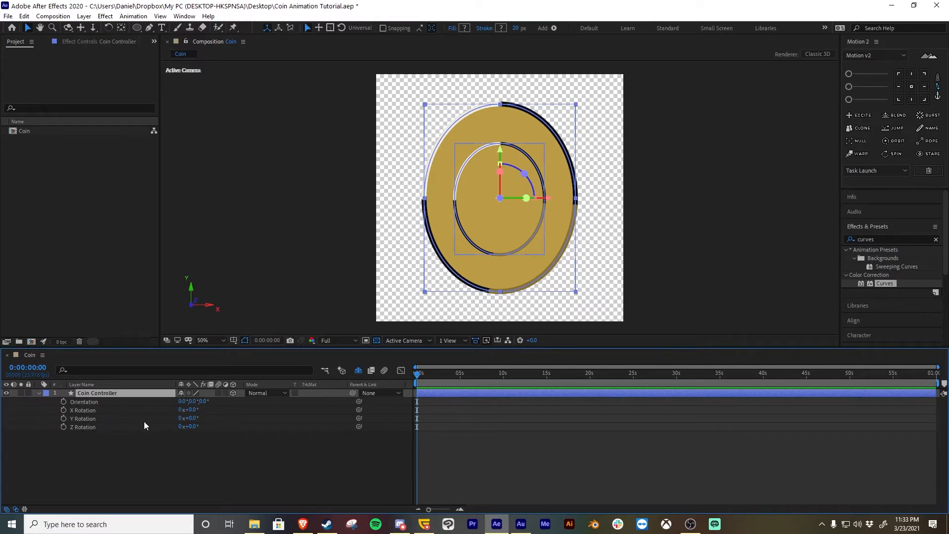
{"action": "left_click", "coordinate": [63, 418]}
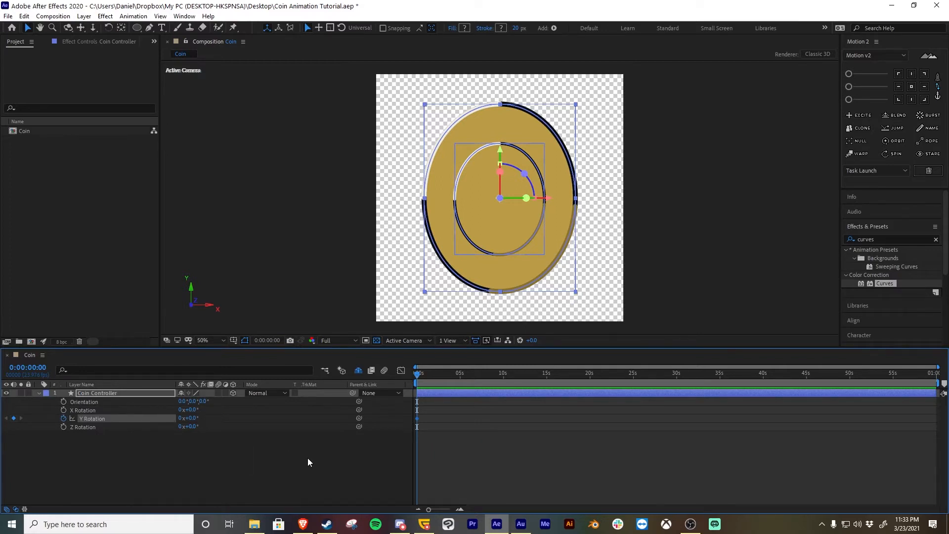
Step: Add Y Rotation keyframes to the Coin Controller at 0:00:00:20, 0:00:01:06 and 0:00:01:16
{"action": "key", "text": "shift+Page_Down"}
{"action": "key", "text": "shift+Page_Down"}
{"action": "key", "text": "equal"}
{"action": "key", "text": "equal"}
{"action": "key", "text": "equal"}
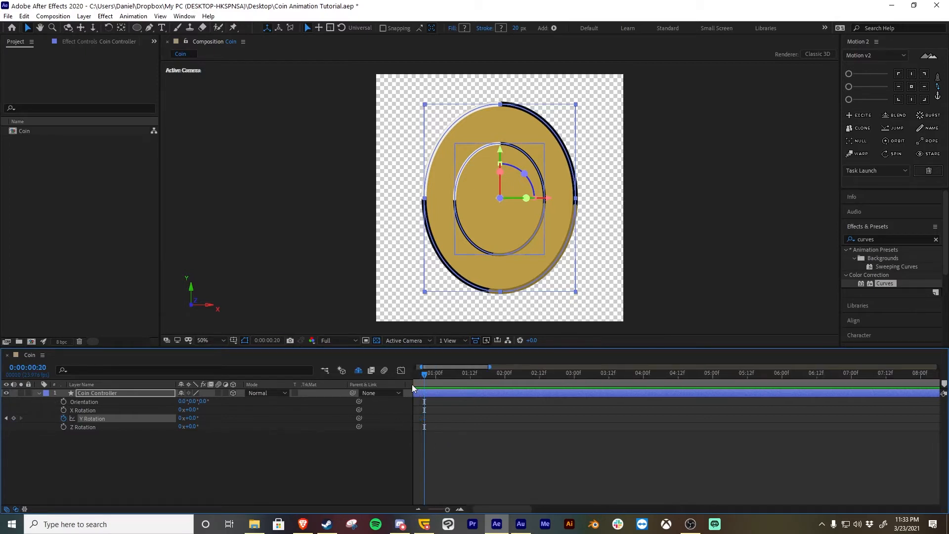
{"action": "key", "text": "Home"}
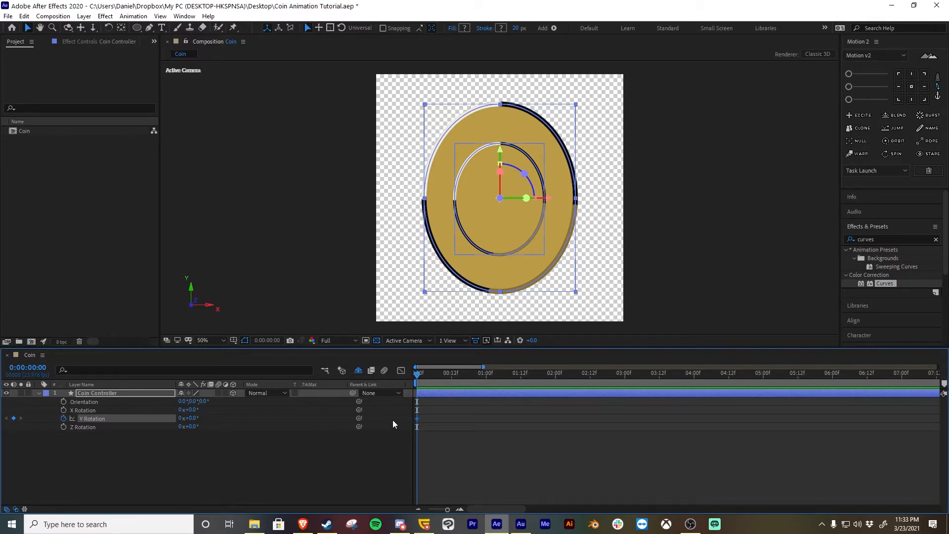
{"action": "key", "text": "shift+Page_Down"}
{"action": "key", "text": "shift+Page_Down"}
{"action": "left_click", "coordinate": [14, 418]}
{"action": "key", "text": "shift+Page_Down"}
{"action": "left_click", "coordinate": [14, 418]}
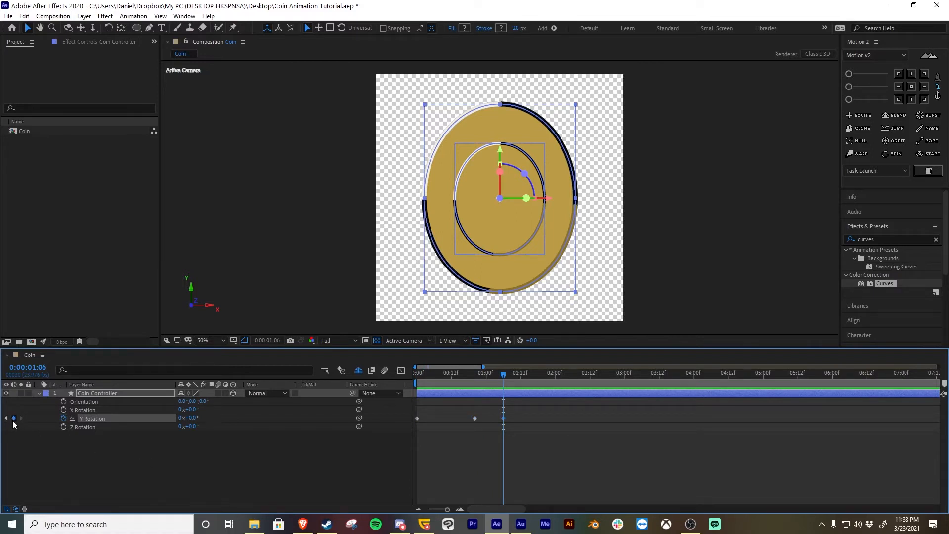
{"action": "key", "text": "shift+Page_Down"}
{"action": "left_click", "coordinate": [13, 419]}
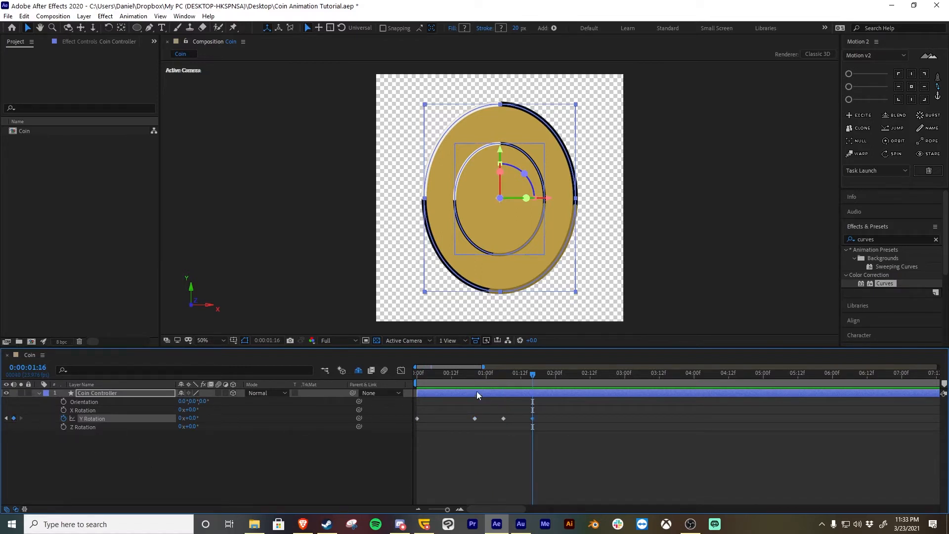
Step: Scrub the timeline between the first two Y Rotation keyframes to review their timing
{"action": "left_click_drag", "start_coordinate": [481, 376], "coordinate": [474, 378]}
{"action": "left_click", "coordinate": [452, 404]}
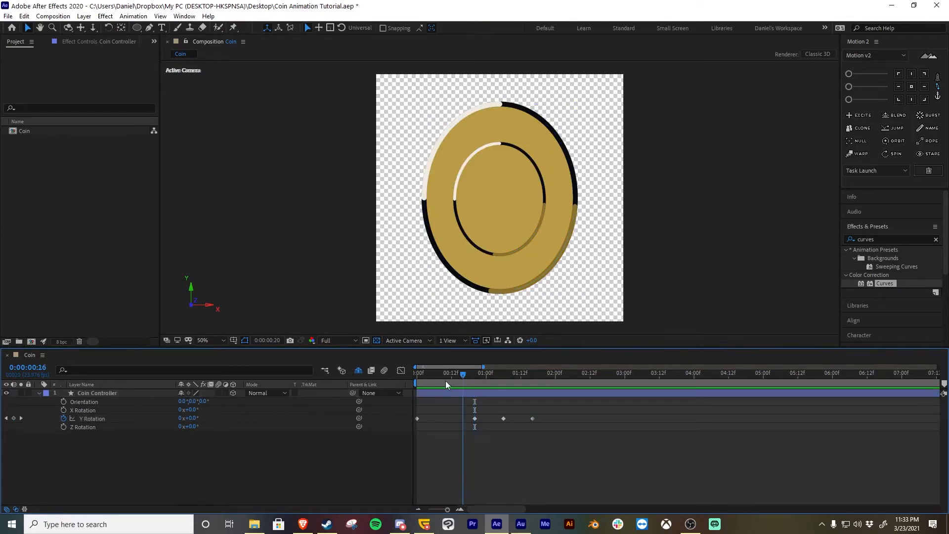
{"action": "key", "text": "Home"}
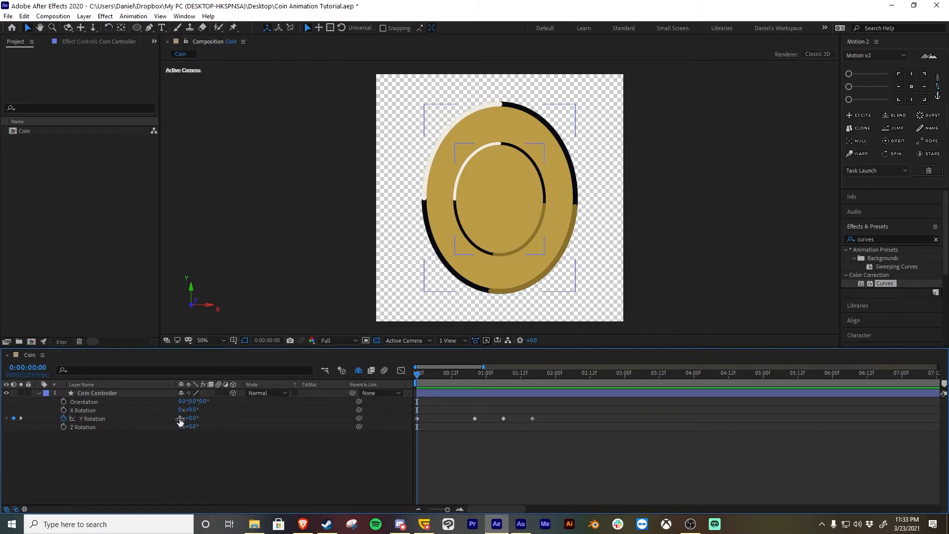
{"action": "left_click", "coordinate": [467, 404]}
{"action": "left_click_drag", "start_coordinate": [473, 383], "coordinate": [478, 382]}
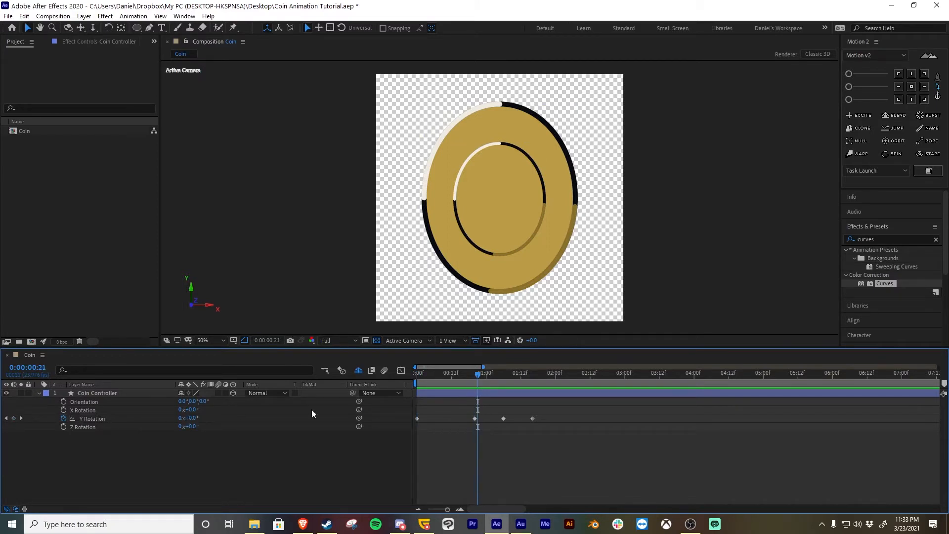
{"action": "left_click", "coordinate": [312, 413]}
{"action": "left_click", "coordinate": [181, 419]}
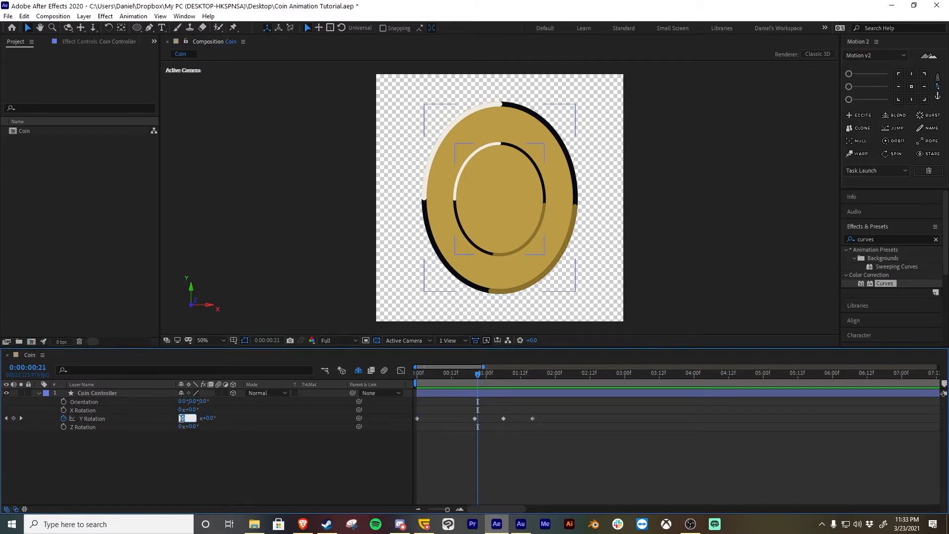
{"action": "type", "text": "2"}
{"action": "key", "text": "Return"}
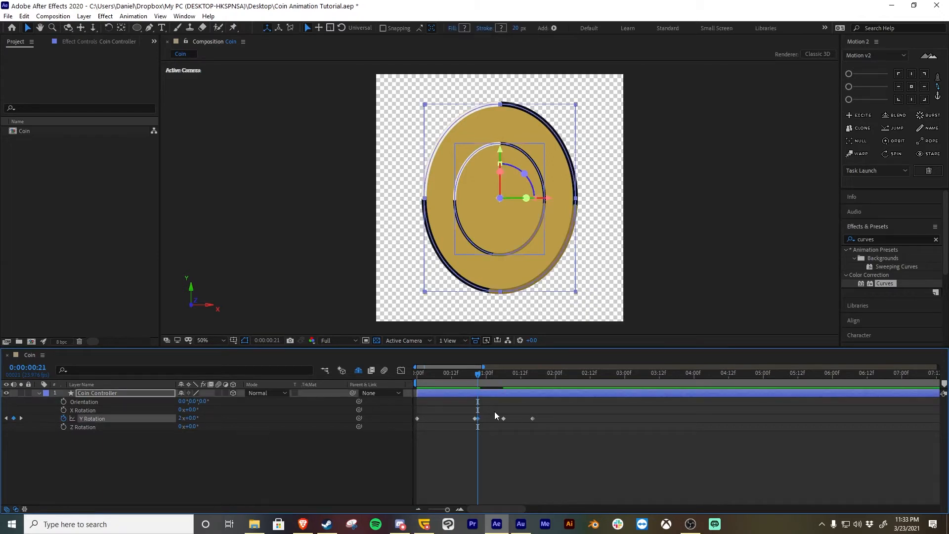
{"action": "left_click", "coordinate": [495, 408]}
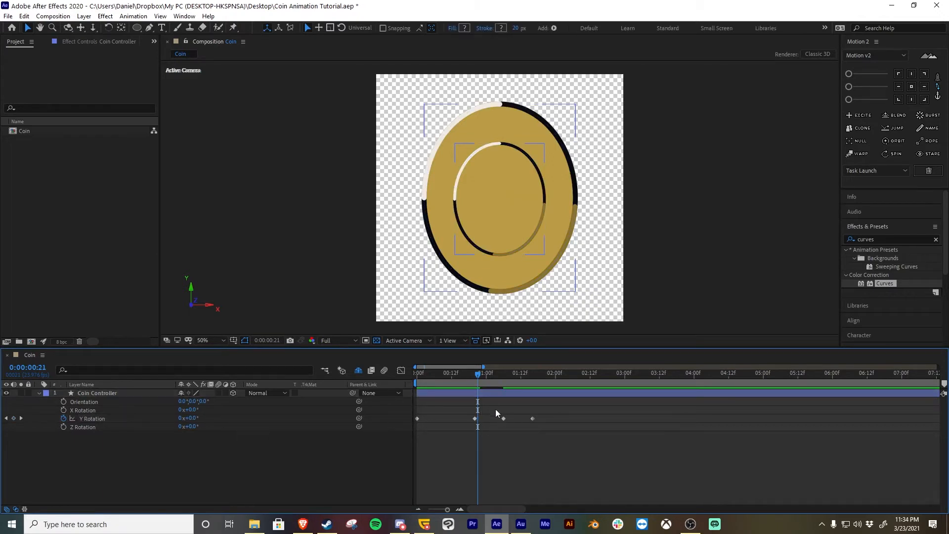
Step: Set the Coin Controller's Y Rotation to 2x+0.0° on the keyframes at 0:00:01:16 and 0:00:01:06
{"action": "left_click", "coordinate": [475, 376]}
{"action": "left_click", "coordinate": [532, 374]}
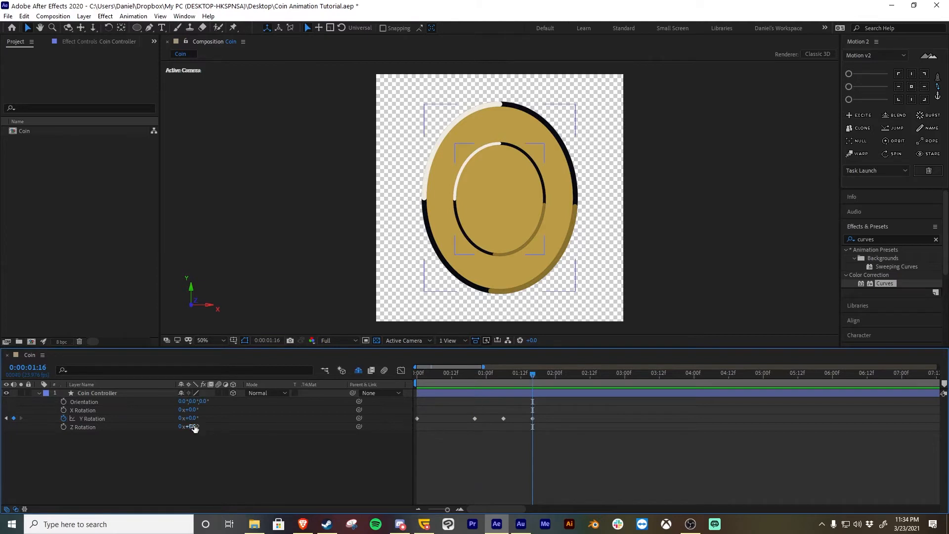
{"action": "left_click", "coordinate": [179, 418]}
{"action": "type", "text": "2"}
{"action": "key", "text": "Return"}
{"action": "left_click", "coordinate": [503, 374]}
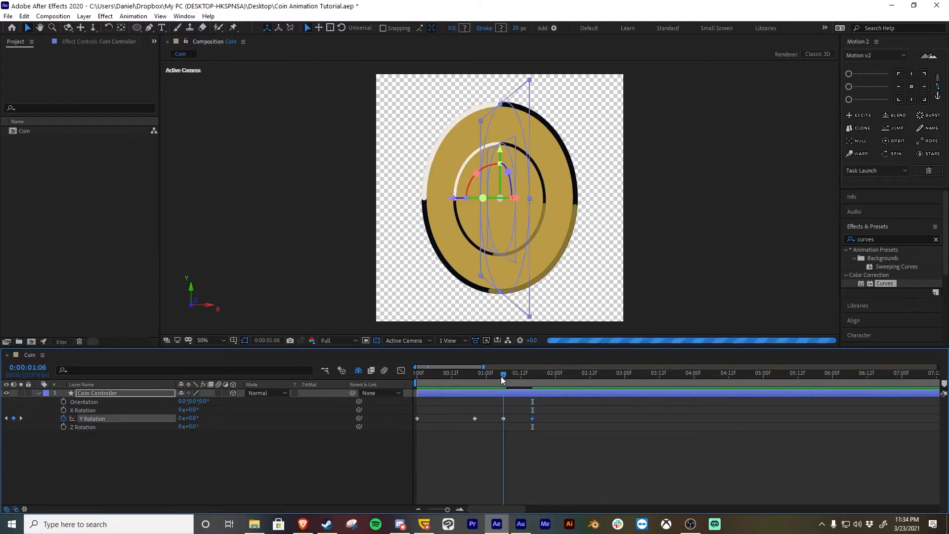
{"action": "left_click", "coordinate": [196, 418]}
{"action": "left_click", "coordinate": [476, 379]}
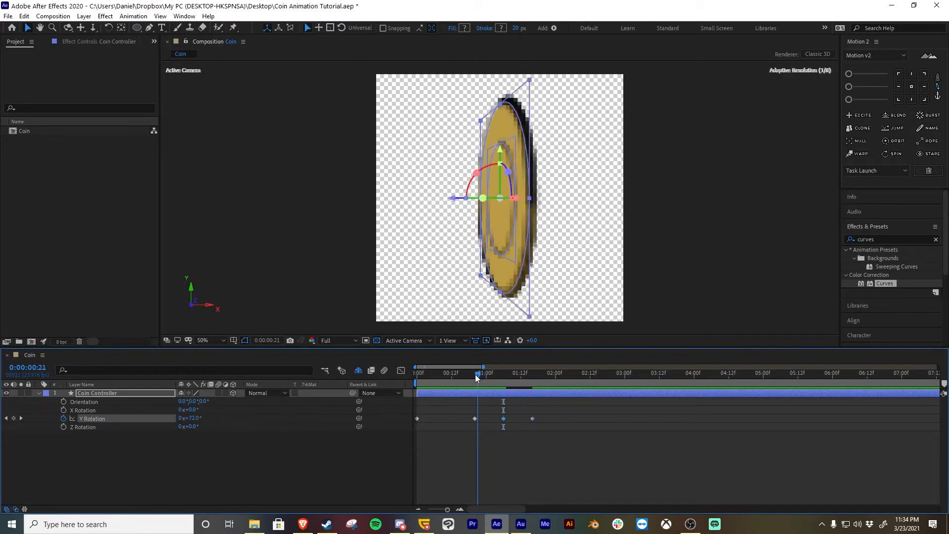
Step: Set the Y Rotation keyframe at 0:00:00:20 to 2x+0.0° and preview the spin from the first frame
{"action": "left_click", "coordinate": [474, 378]}
{"action": "left_click", "coordinate": [180, 418]}
{"action": "type", "text": "2"}
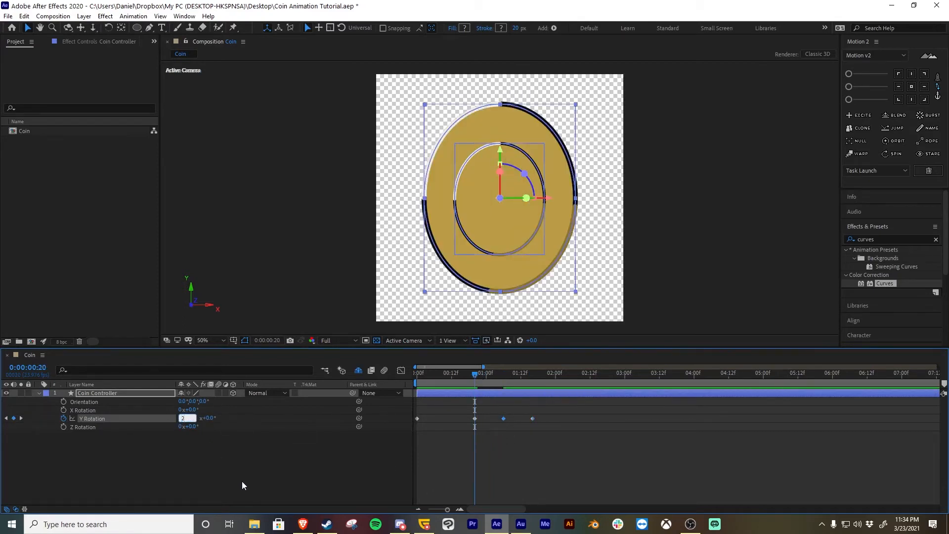
{"action": "left_click", "coordinate": [242, 485]}
{"action": "left_click_drag", "start_coordinate": [454, 377], "coordinate": [407, 384]}
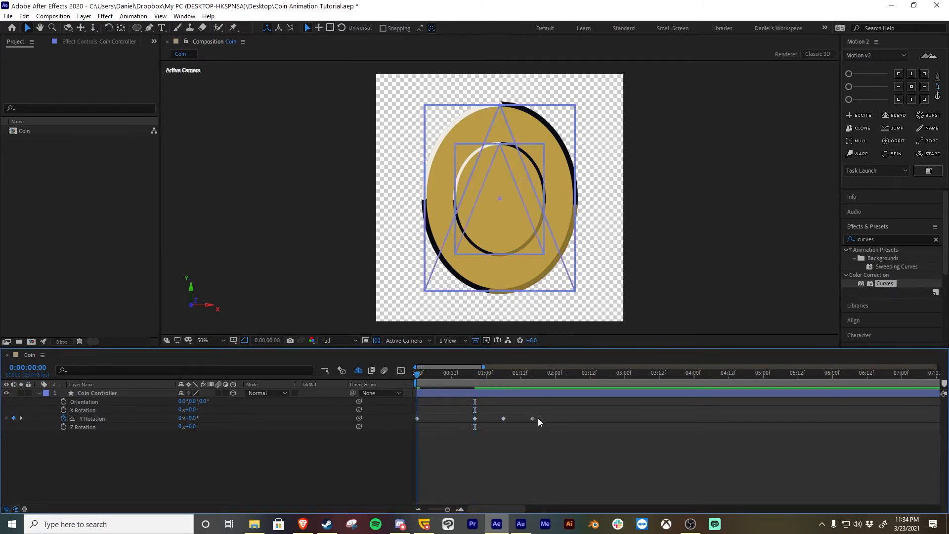
{"action": "key", "text": "space"}
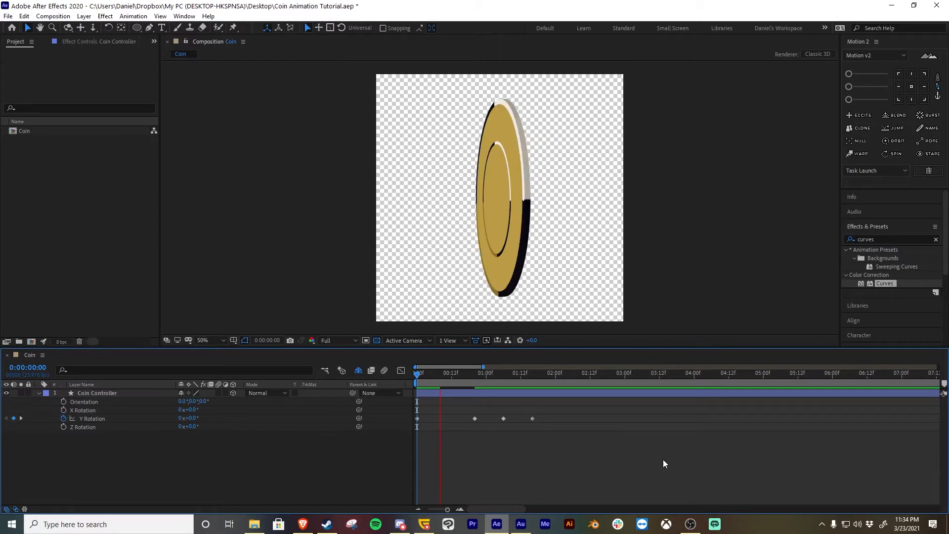
Step: Set the Coin Controller's Y Rotation keyframe at 0:00:00:20 to 2x+10.0° so the spin overshoots
{"action": "left_click_drag", "start_coordinate": [462, 373], "coordinate": [475, 375]}
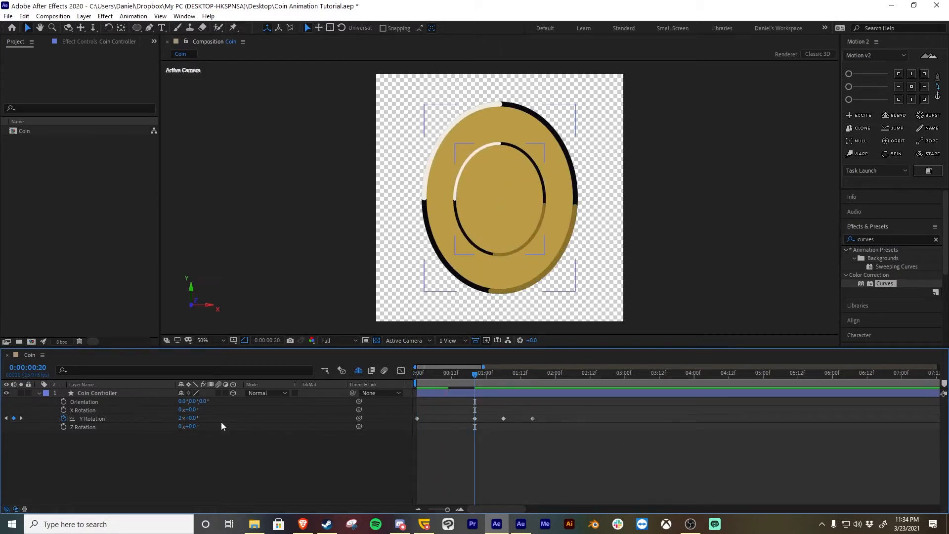
{"action": "left_click", "coordinate": [169, 450]}
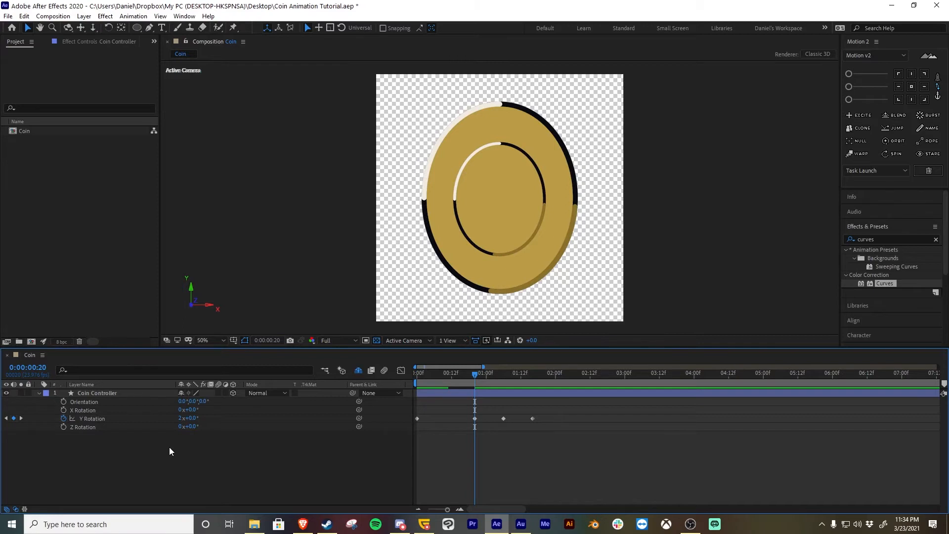
{"action": "left_click", "coordinate": [190, 427]}
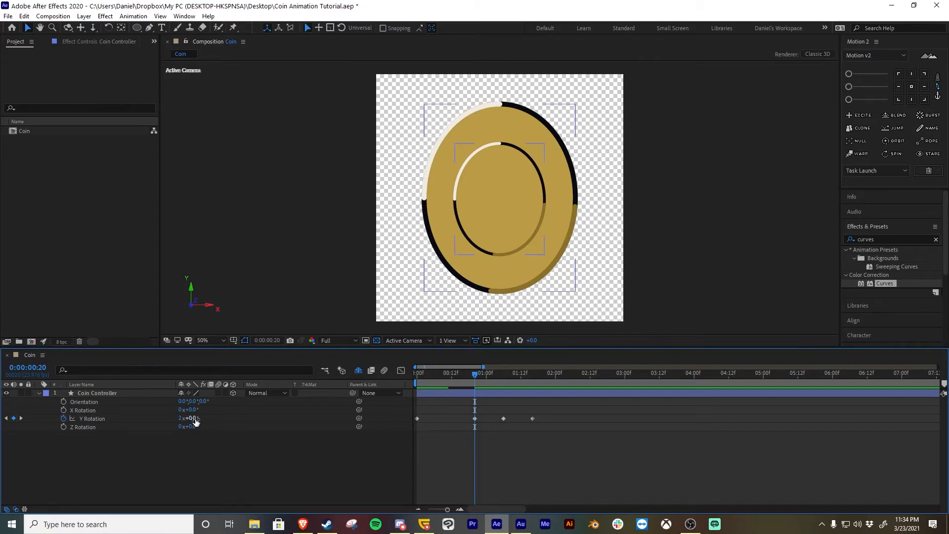
{"action": "left_click", "coordinate": [193, 418]}
{"action": "type", "text": "20"}
{"action": "key", "text": "Return"}
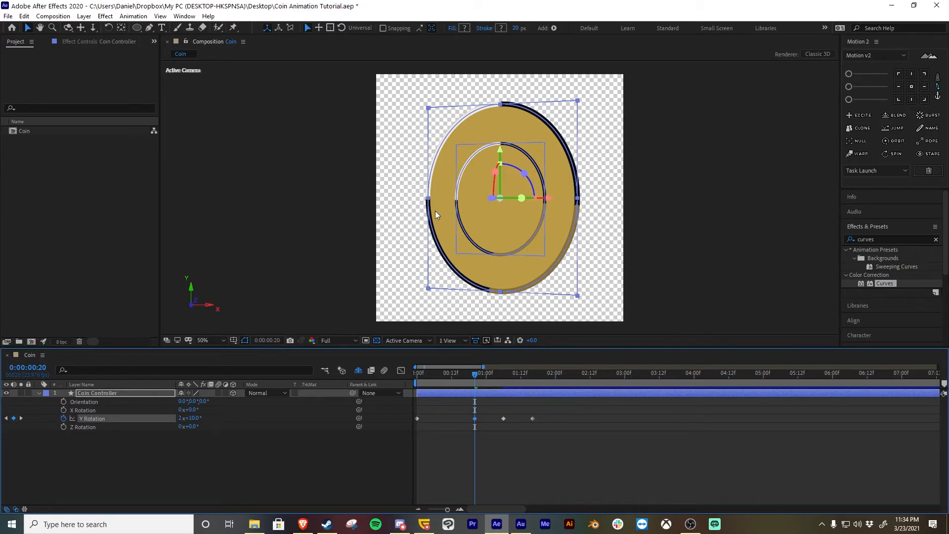
Step: Set the Coin Controller's Y Rotation keyframe at 0:00:01:06 to 1x+355.0° so the coin swings back
{"action": "left_click_drag", "start_coordinate": [494, 379], "coordinate": [504, 379]}
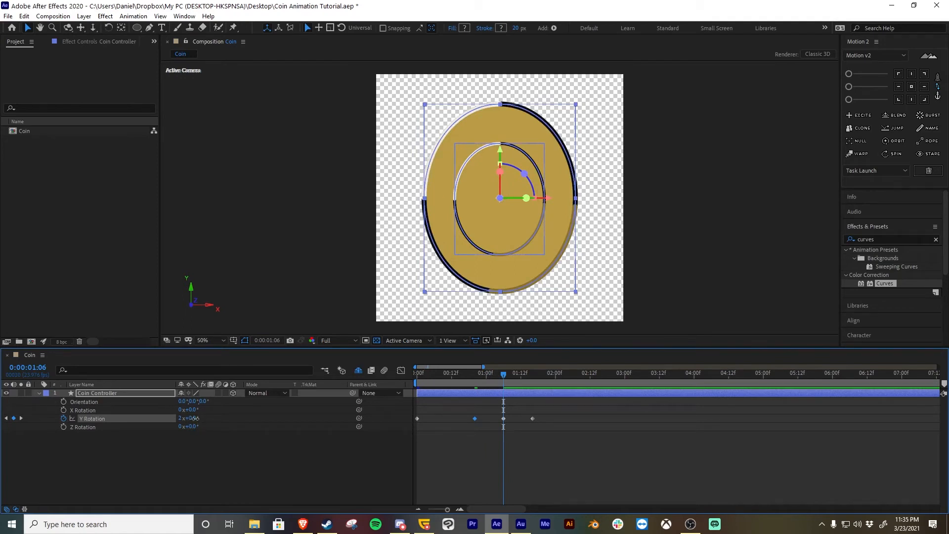
{"action": "left_click_drag", "start_coordinate": [196, 418], "coordinate": [183, 426]}
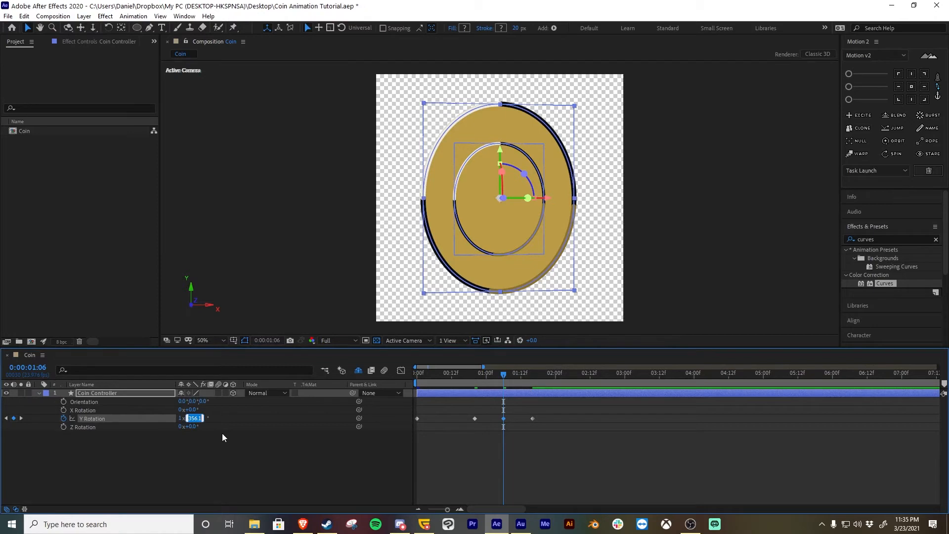
{"action": "type", "text": "355"}
{"action": "key", "text": "Return"}
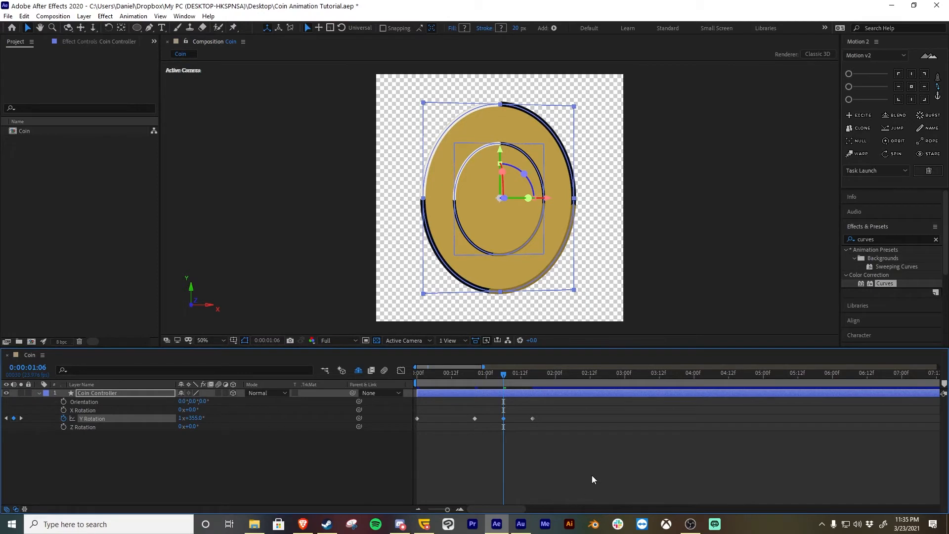
Step: Play the animation from the first frame several times to examine the coin's overshoot and settling motion
{"action": "left_click_drag", "start_coordinate": [519, 379], "coordinate": [330, 392]}
{"action": "left_click", "coordinate": [343, 464]}
{"action": "key", "text": "space"}
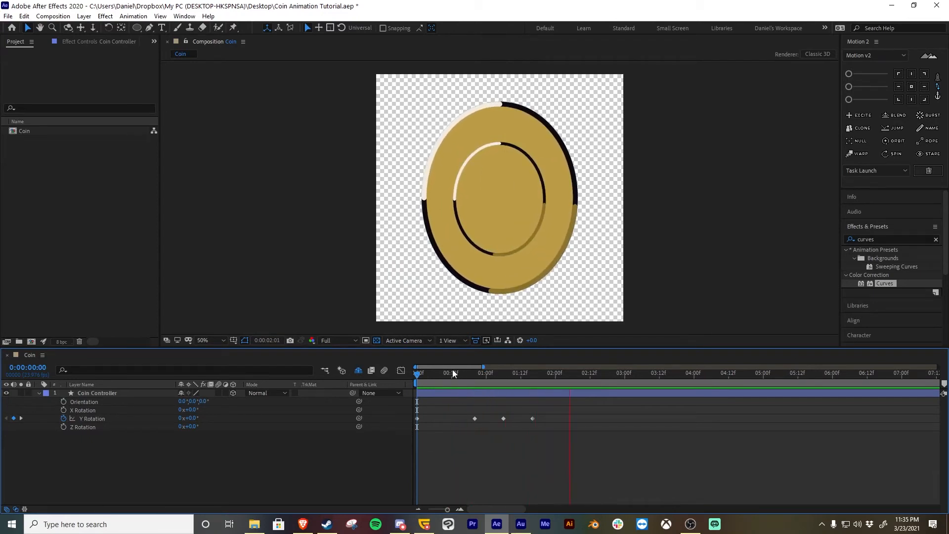
{"action": "key", "text": "space"}
{"action": "key", "text": "space"}
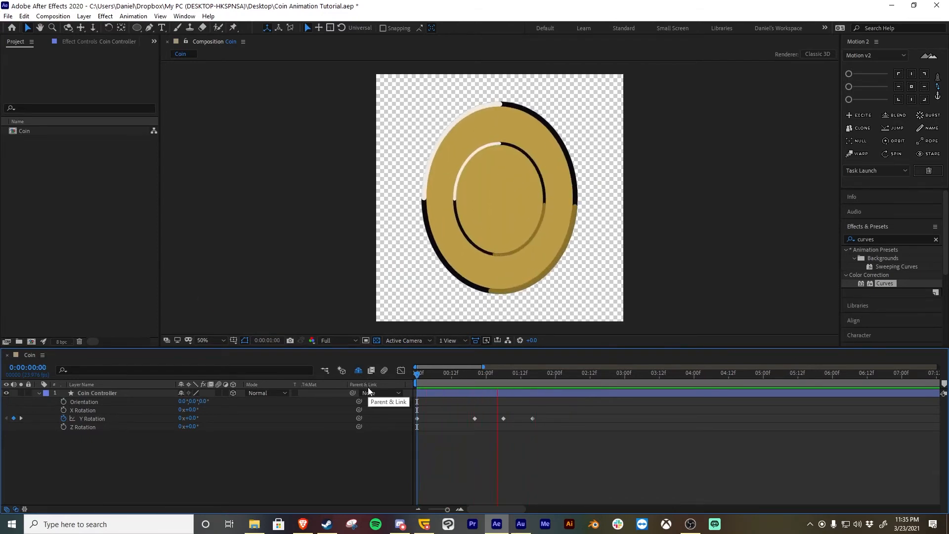
{"action": "key", "text": "space"}
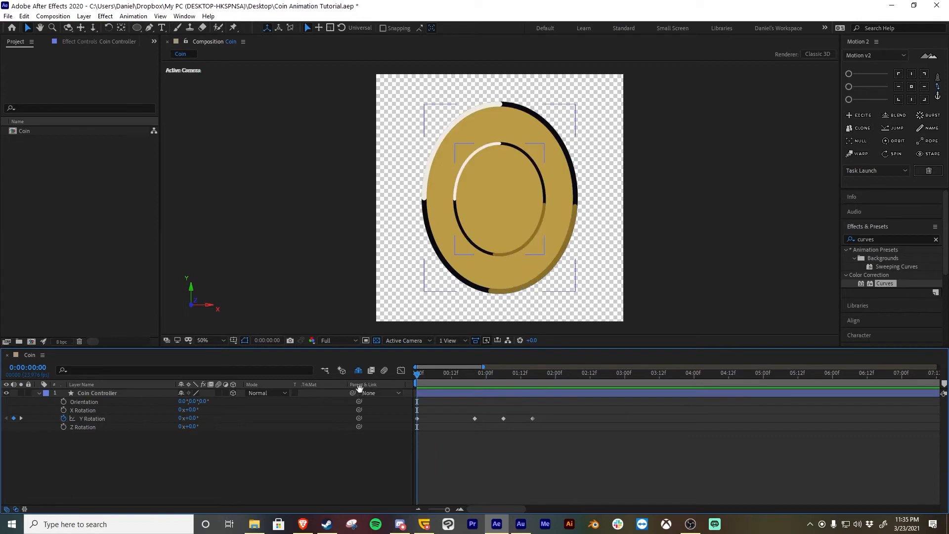
{"action": "key", "text": "space"}
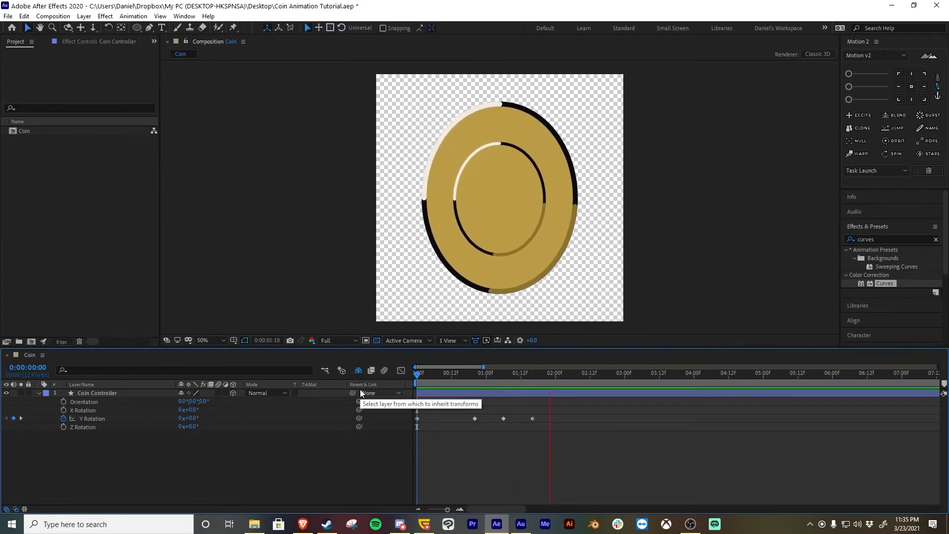
{"action": "key", "text": "space"}
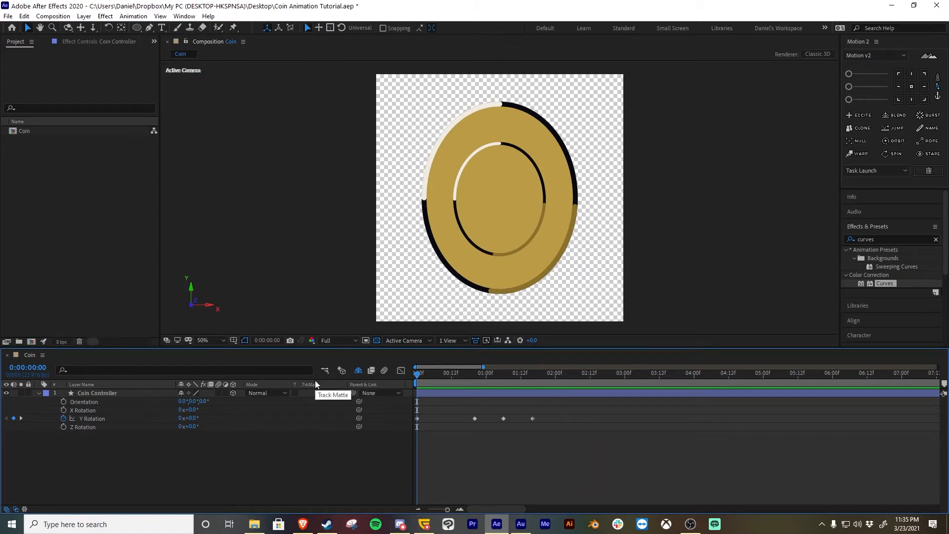
{"action": "key", "text": "space"}
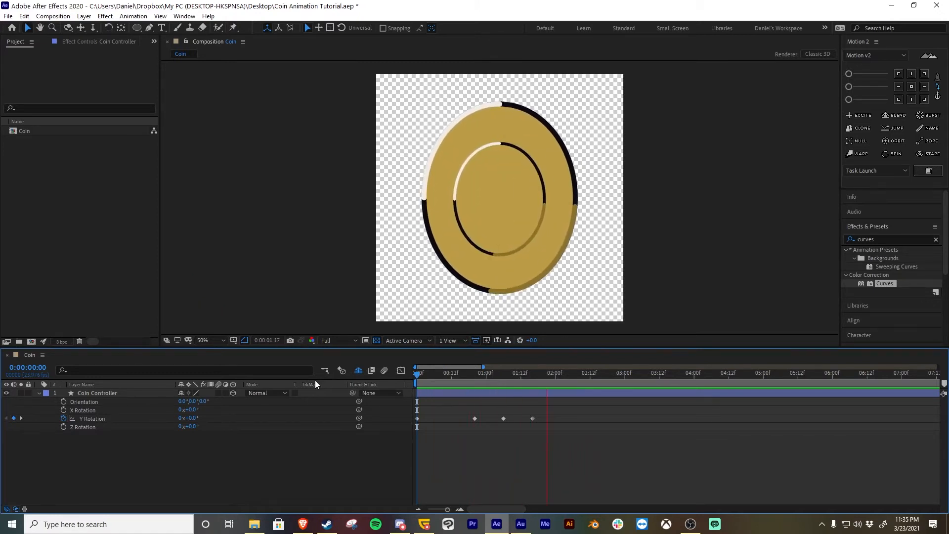
{"action": "key", "text": "space"}
Step: Apply Easy Ease to all four Y Rotation keyframes and open their speed graph in an enlarged Graph Editor
{"action": "left_click_drag", "start_coordinate": [551, 407], "coordinate": [403, 443]}
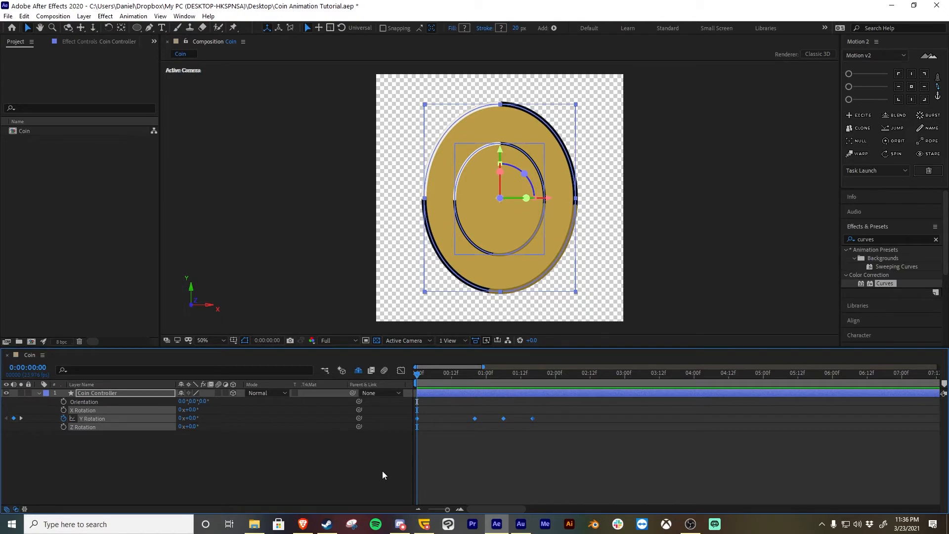
{"action": "key", "text": "F9"}
{"action": "left_click", "coordinate": [401, 370]}
{"action": "left_click_drag", "start_coordinate": [437, 349], "coordinate": [445, 262]}
{"action": "left_click", "coordinate": [565, 500]}
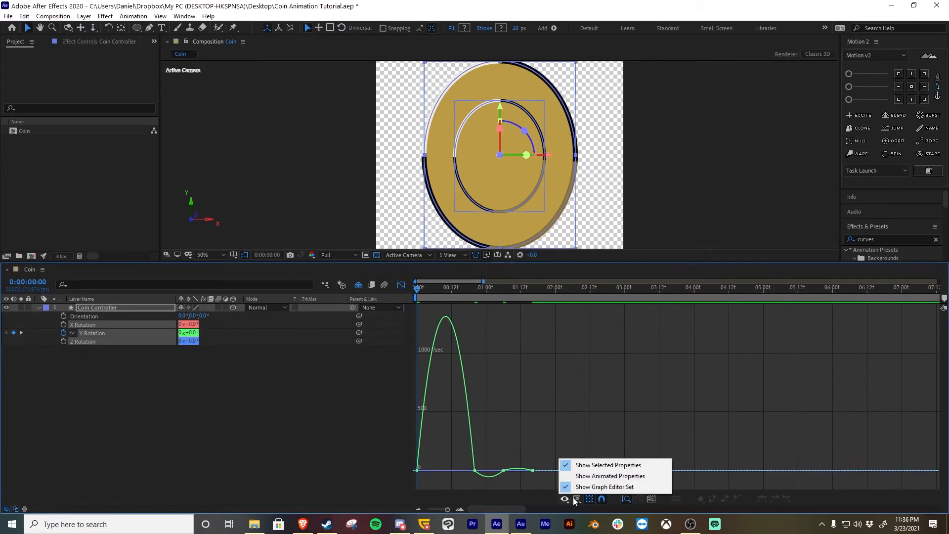
{"action": "left_click", "coordinate": [576, 499]}
{"action": "left_click", "coordinate": [601, 403]}
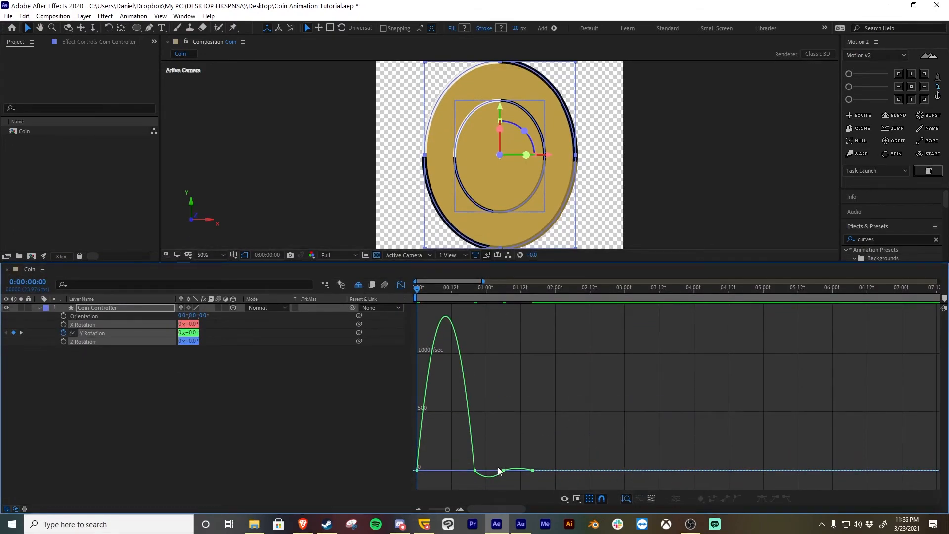
Step: Lengthen the incoming ease handles of the Y Rotation keyframes at 0:00:00:20, 0:00:01:06 and 0:00:01:16, with a peak near 3000°/sec, and close the Graph Editor
{"action": "left_click_drag", "start_coordinate": [461, 478], "coordinate": [464, 480]}
{"action": "key", "text": "equal"}
{"action": "key", "text": "equal"}
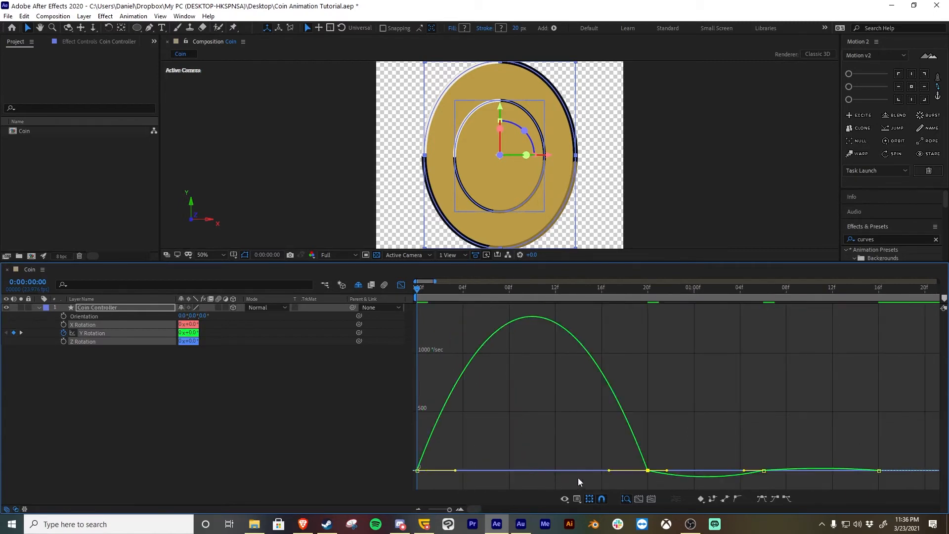
{"action": "left_click_drag", "start_coordinate": [608, 471], "coordinate": [541, 471]}
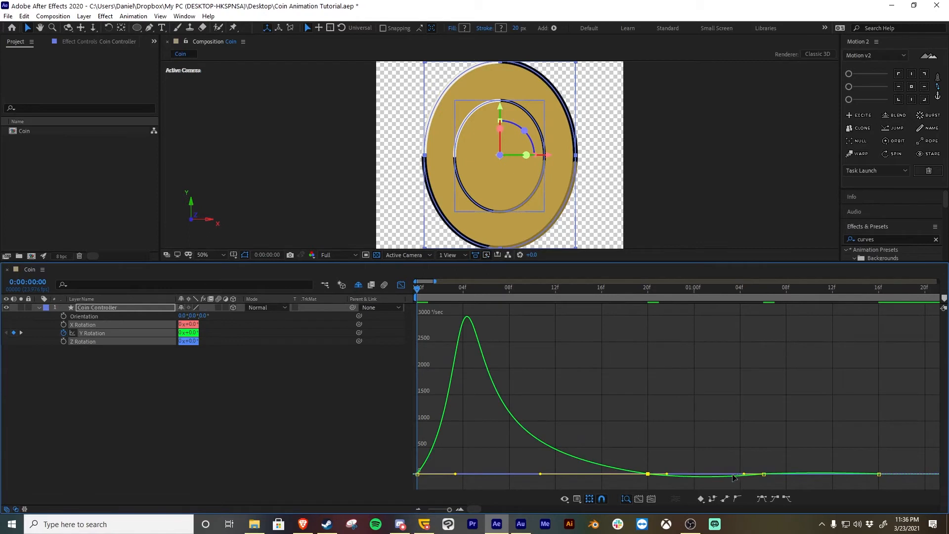
{"action": "left_click_drag", "start_coordinate": [743, 474], "coordinate": [715, 475]}
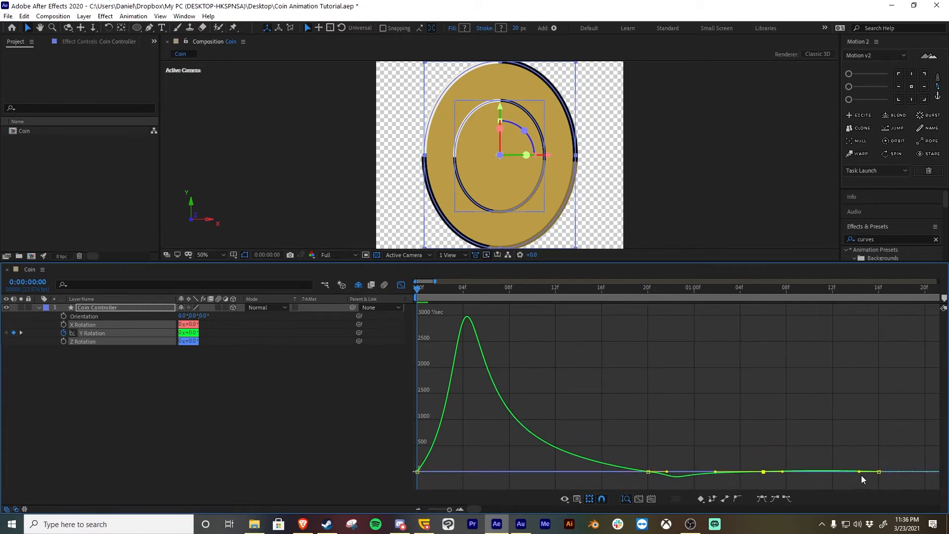
{"action": "left_click_drag", "start_coordinate": [860, 472], "coordinate": [850, 470]}
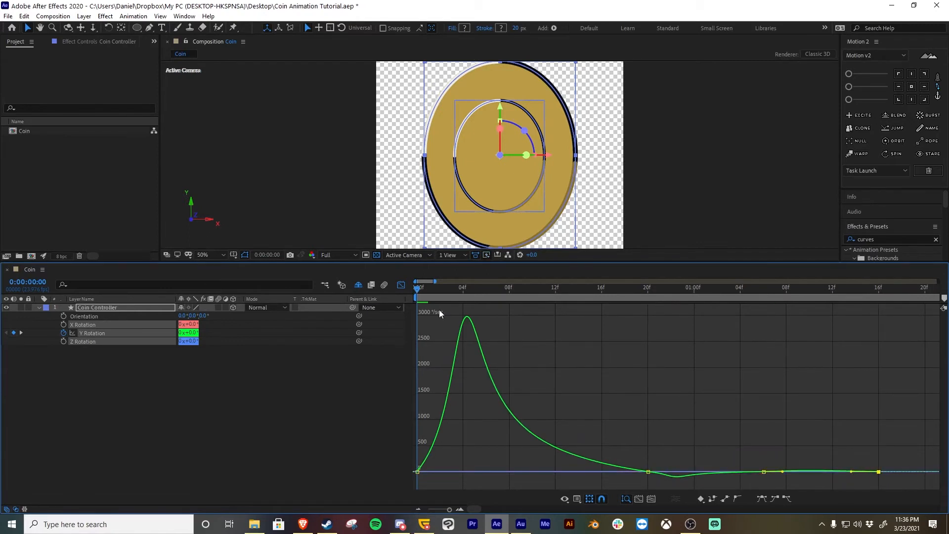
{"action": "left_click", "coordinate": [401, 285]}
{"action": "key", "text": "minus"}
{"action": "key", "text": "minus"}
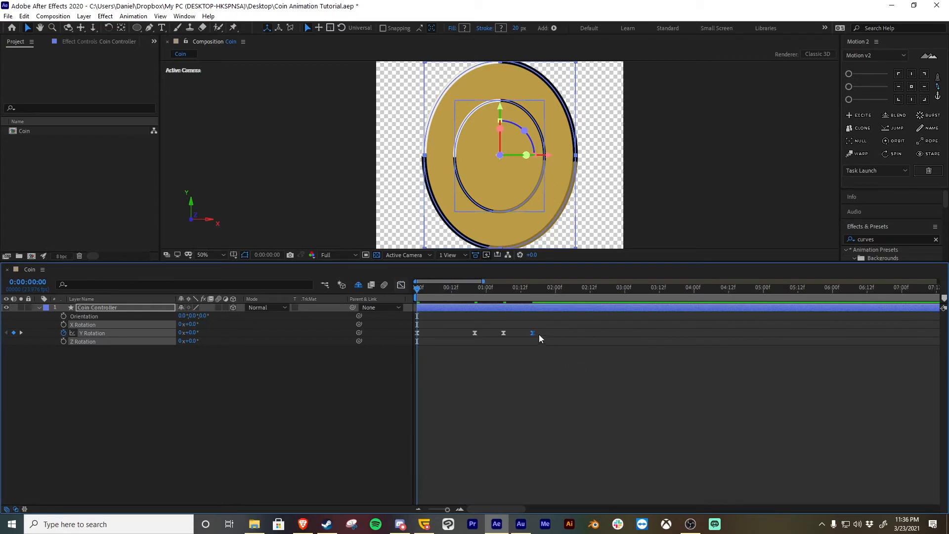
Step: Move the two middle Y Rotation keyframes together five frames earlier, placing the first of them at 0:00:00:15
{"action": "left_click", "coordinate": [541, 333]}
{"action": "left_click", "coordinate": [502, 289]}
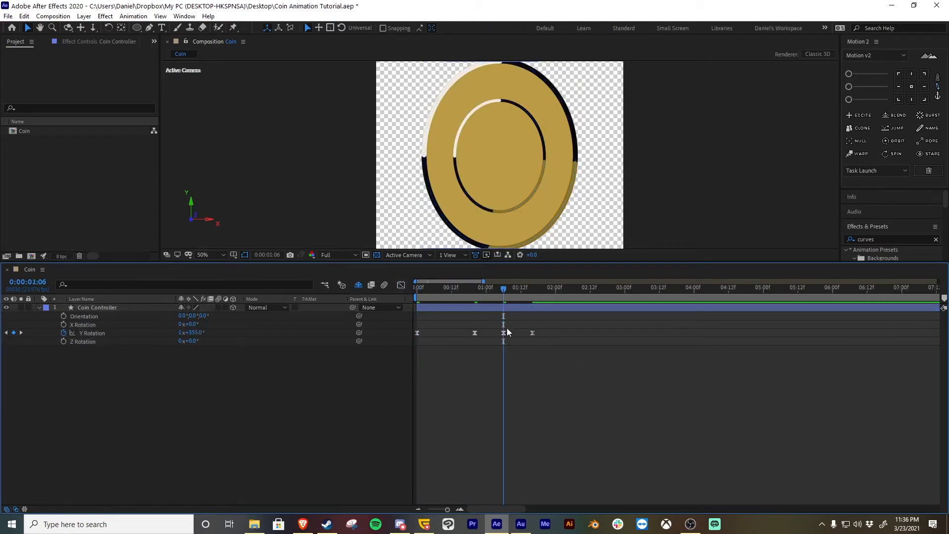
{"action": "left_click_drag", "start_coordinate": [514, 326], "coordinate": [483, 338]}
{"action": "left_click", "coordinate": [474, 334], "text": "shift"}
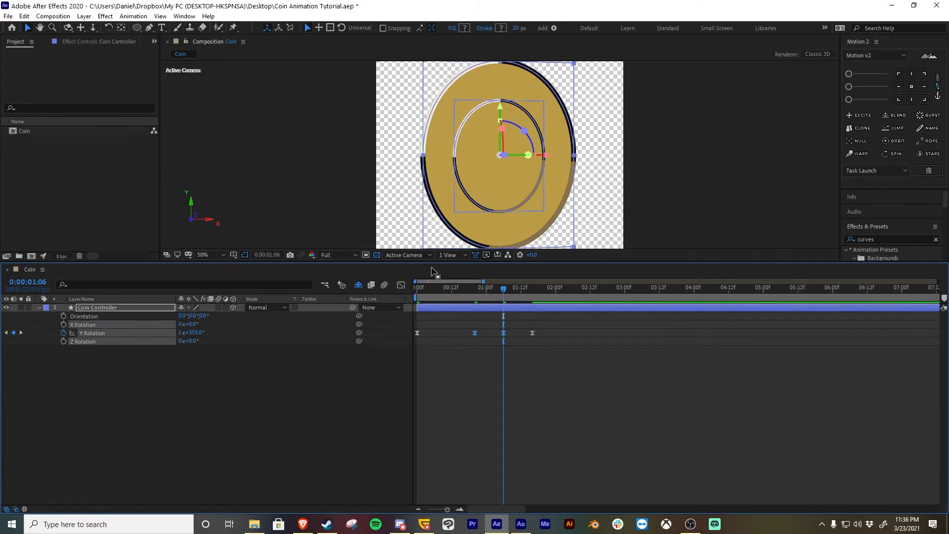
{"action": "left_click_drag", "start_coordinate": [435, 283], "coordinate": [437, 323]}
{"action": "left_click_drag", "start_coordinate": [494, 363], "coordinate": [476, 362]}
{"action": "key", "text": "Page_Up"}
{"action": "key", "text": "Page_Up"}
{"action": "key", "text": "Page_Up"}
{"action": "key", "text": "Page_Up"}
{"action": "key", "text": "Page_Up"}
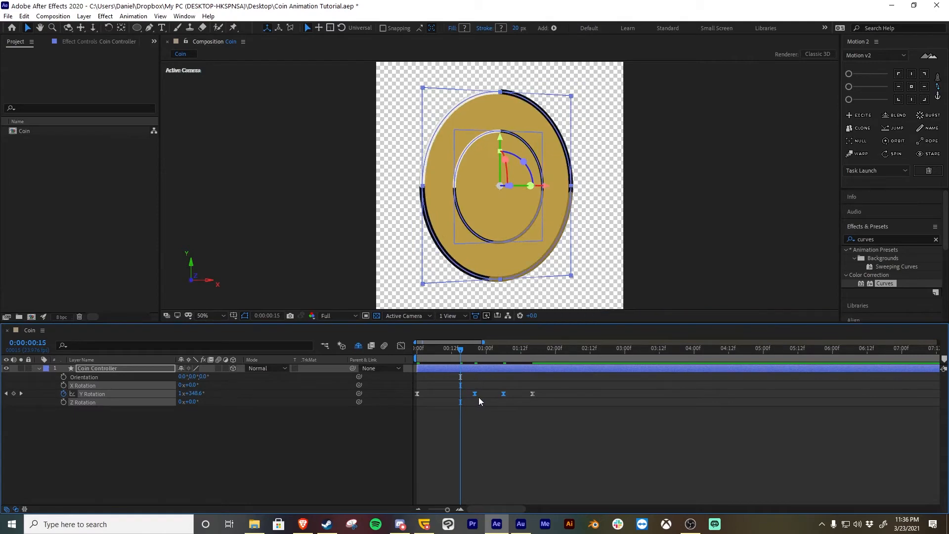
{"action": "left_click_drag", "start_coordinate": [474, 396], "coordinate": [460, 393]}
Step: Preview the coin animation from the first frame to check the new keyframe timing
{"action": "left_click", "coordinate": [481, 438]}
{"action": "key", "text": "space"}
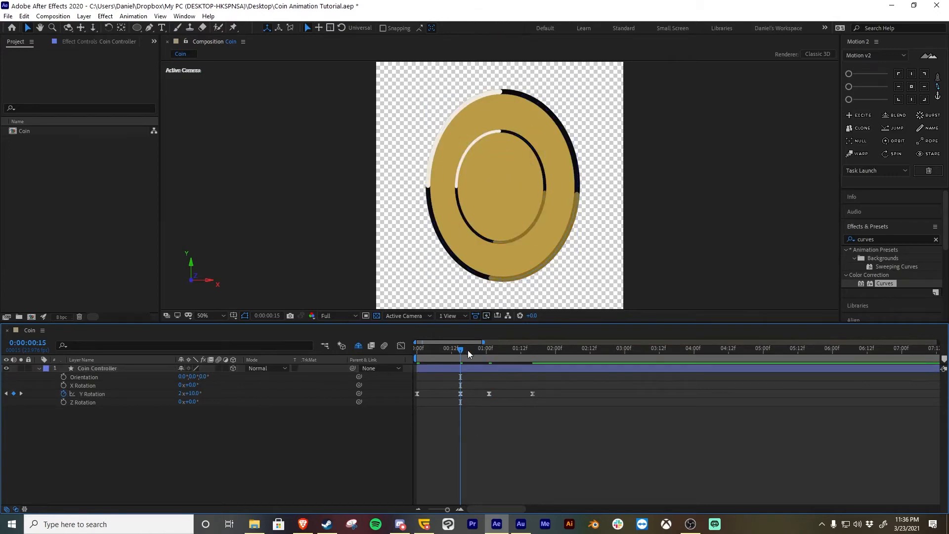
{"action": "key", "text": "space"}
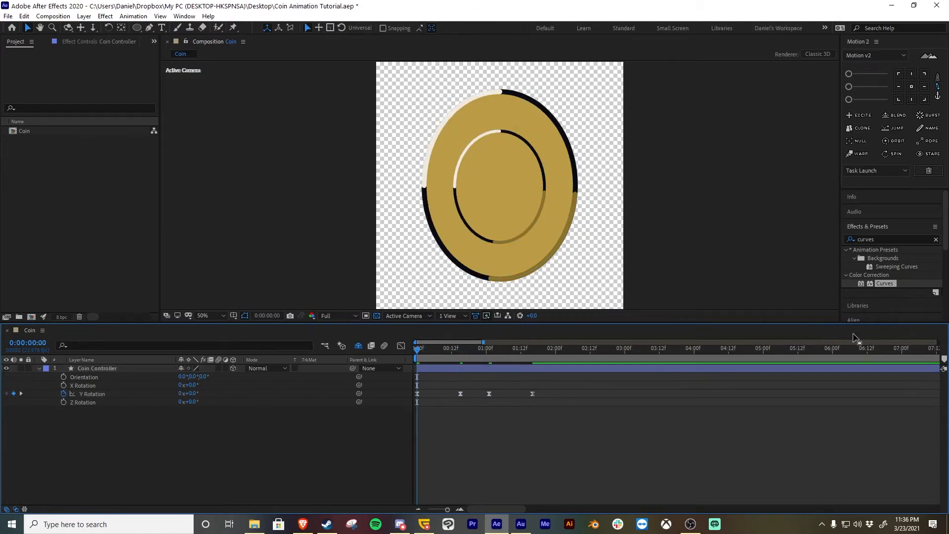
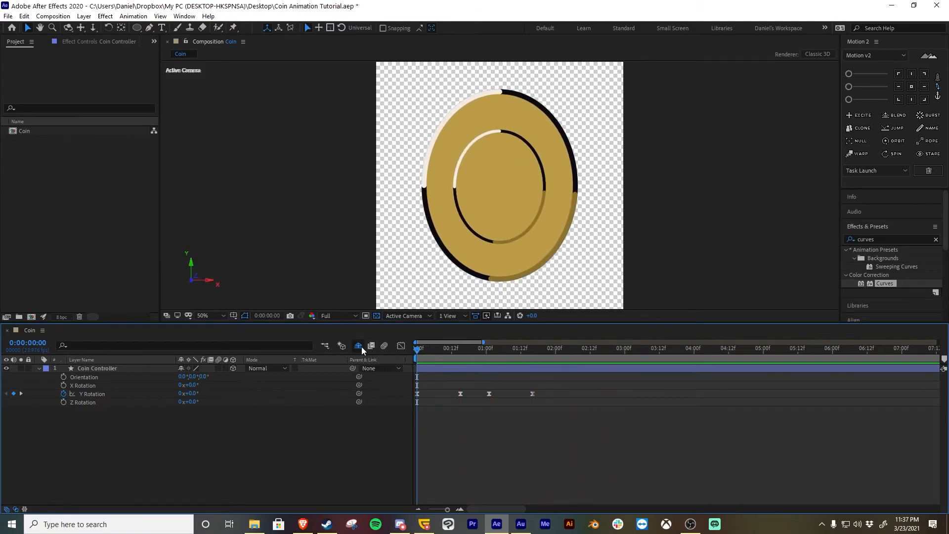
Step: Save the project and scrub through the end of the coin's spin, up to 0:00:01:12
{"action": "key", "text": "ctrl+s"}
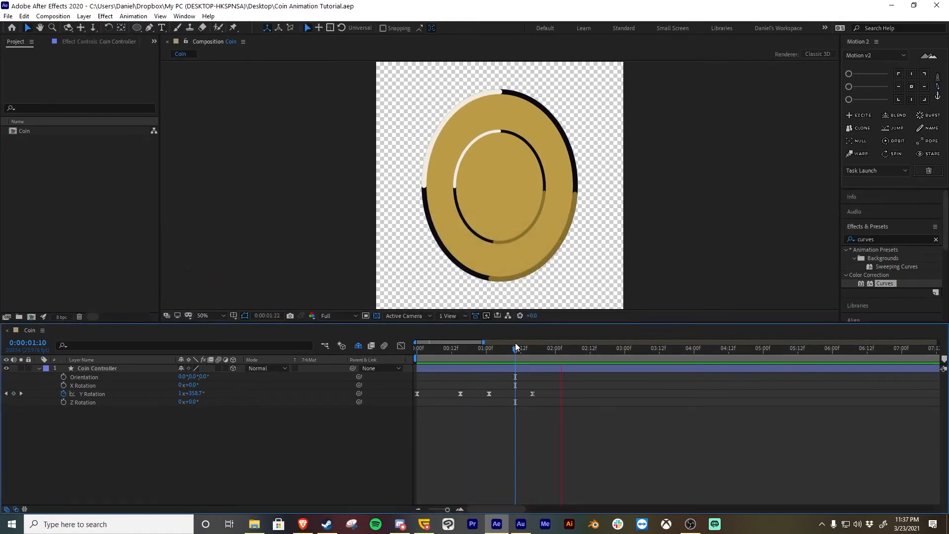
{"action": "left_click_drag", "start_coordinate": [483, 349], "coordinate": [535, 348]}
{"action": "left_click_drag", "start_coordinate": [523, 351], "coordinate": [521, 371]}
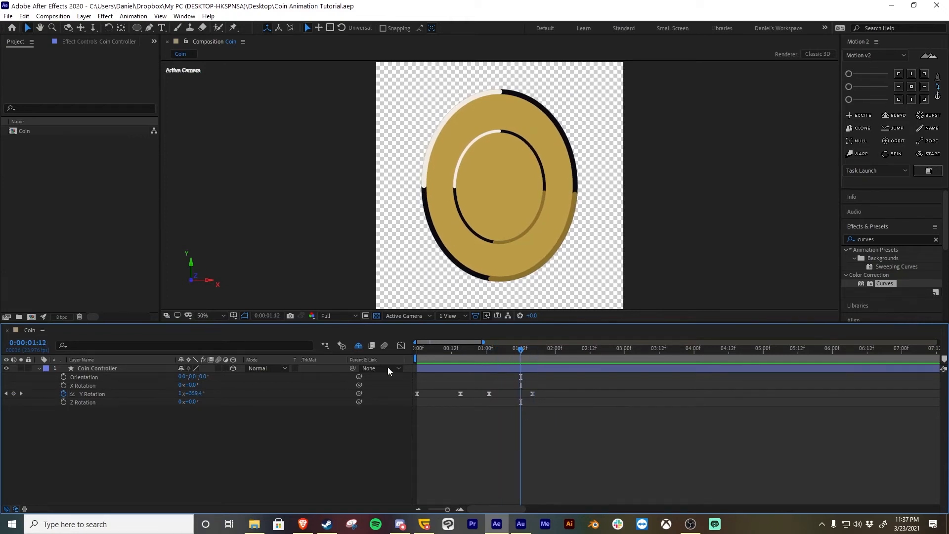
Step: Create a 1000 × 1000 px composition named Pixel Coin and place the Coin composition in it as a layer
{"action": "left_click", "coordinate": [31, 317]}
{"action": "type", "text": "Pi"}
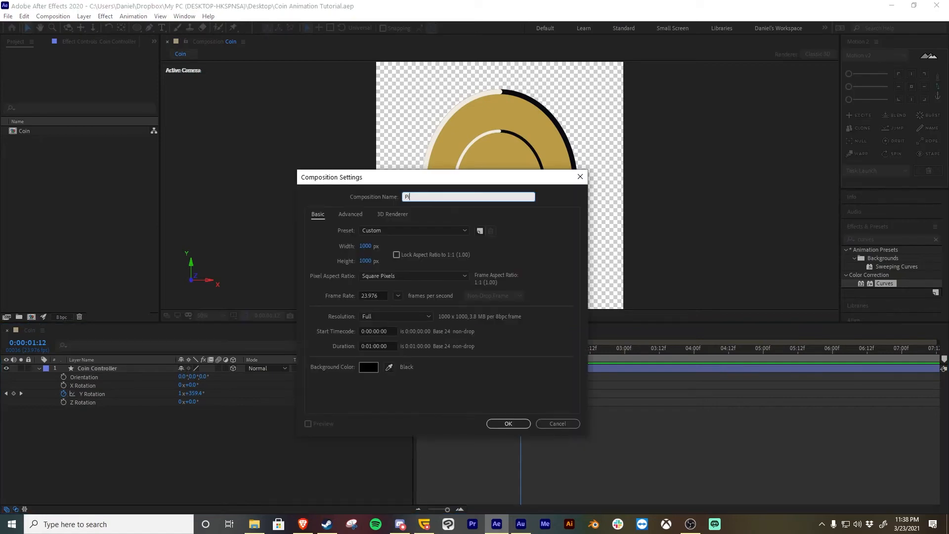
{"action": "type", "text": "xle"}
{"action": "key", "text": "BackSpace"}
{"action": "key", "text": "BackSpace"}
{"action": "type", "text": "el Coin"}
{"action": "left_click", "coordinate": [514, 425]}
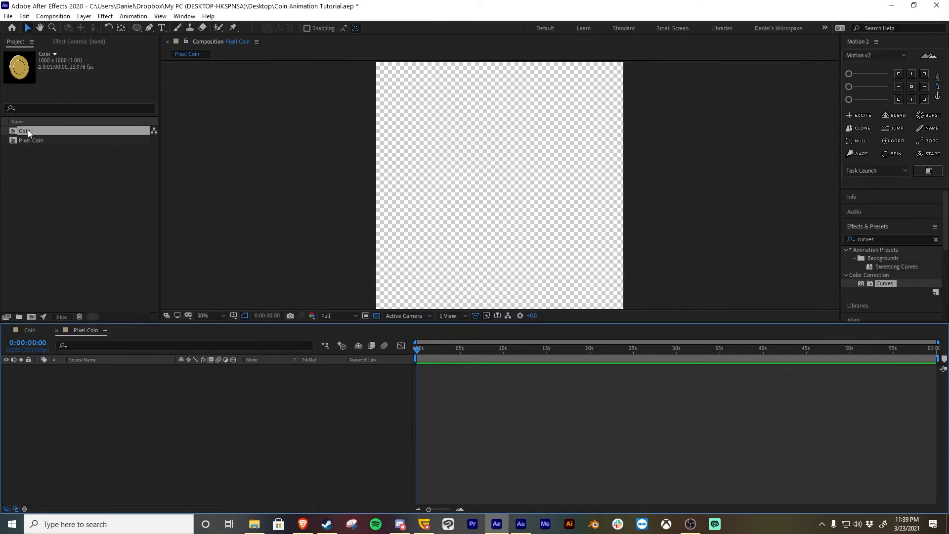
{"action": "left_click_drag", "start_coordinate": [28, 130], "coordinate": [229, 449]}
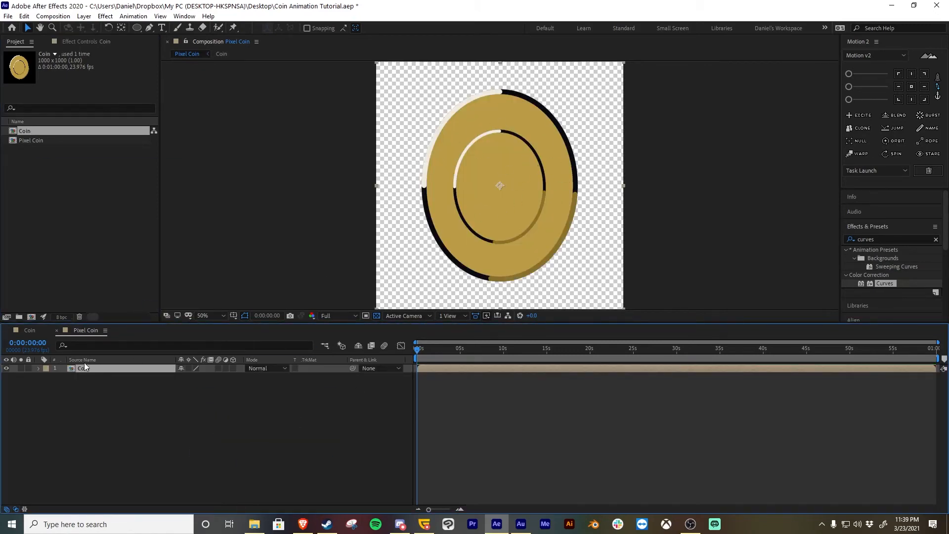
Step: Scale the nested Coin layer to 50% and save the project
{"action": "key", "text": "s"}
{"action": "left_click", "coordinate": [120, 390]}
{"action": "left_click", "coordinate": [118, 371]}
{"action": "key", "text": "s"}
{"action": "key", "text": "s"}
{"action": "left_click", "coordinate": [206, 376]}
{"action": "type", "text": "50"}
{"action": "key", "text": "Return"}
{"action": "left_click", "coordinate": [329, 386]}
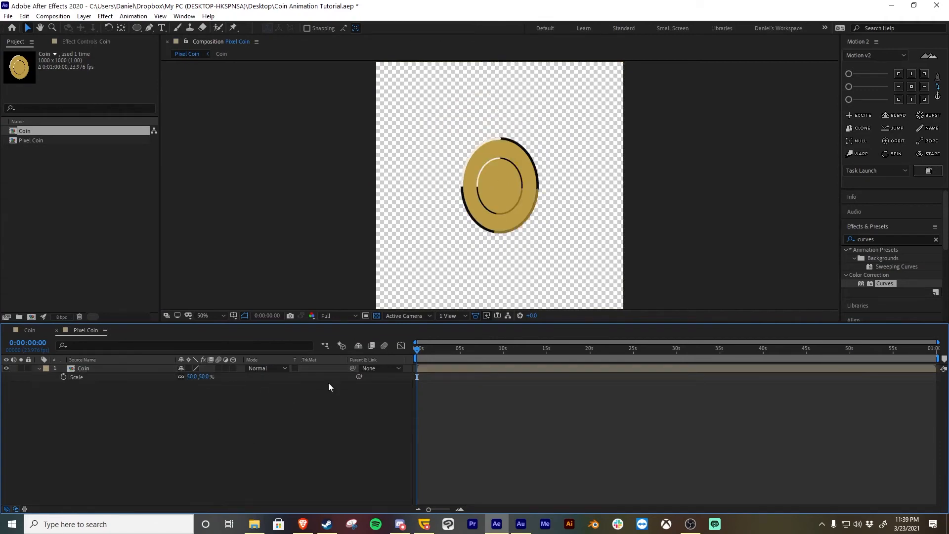
{"action": "left_click", "coordinate": [562, 174]}
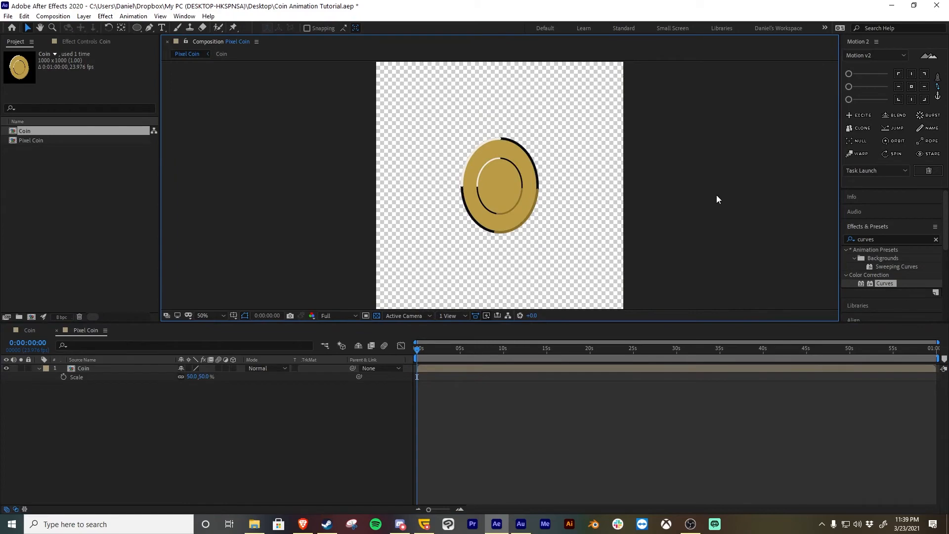
{"action": "key", "text": "comma"}
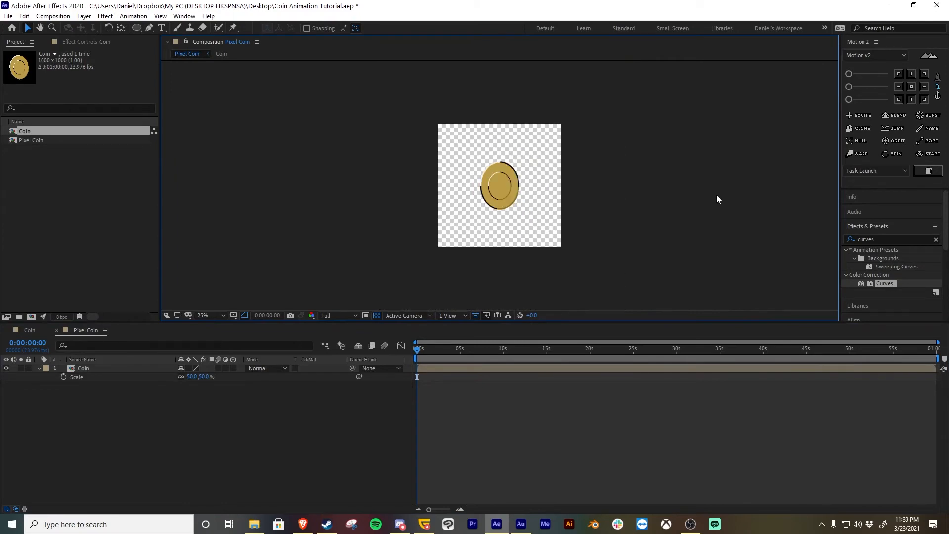
{"action": "key", "text": "ctrl+s"}
Step: Find the CC Ball Action effect and apply it to the Coin layer in Pixel Coin
{"action": "left_click", "coordinate": [936, 239]}
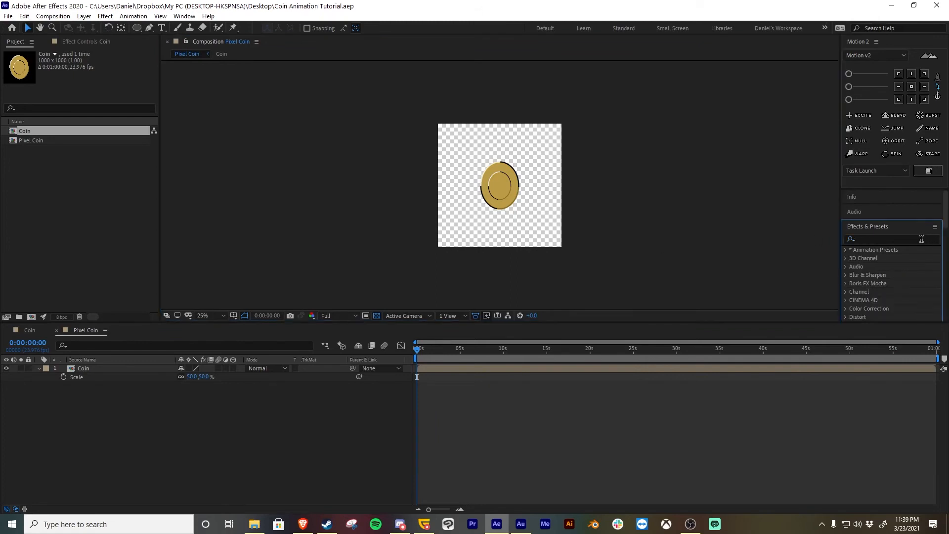
{"action": "left_click", "coordinate": [921, 239]}
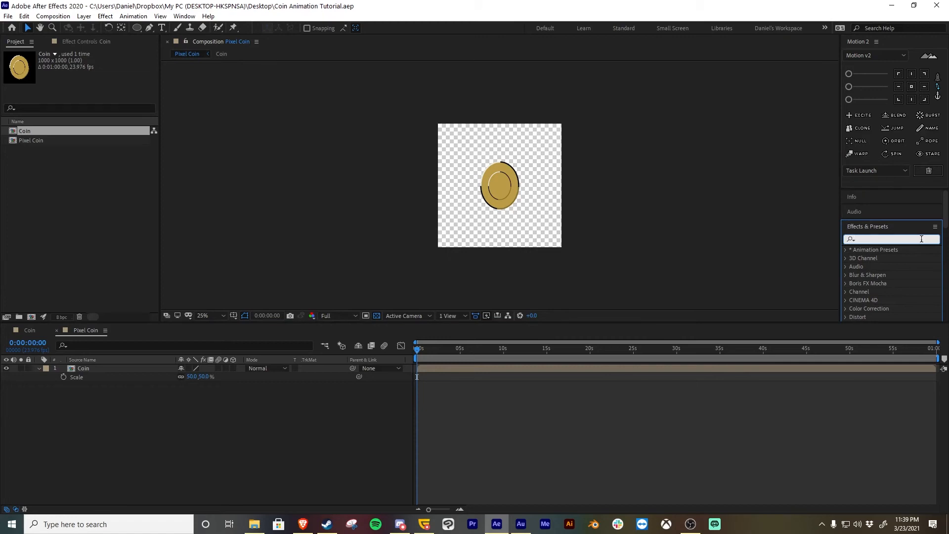
{"action": "type", "text": "cc bbbal"}
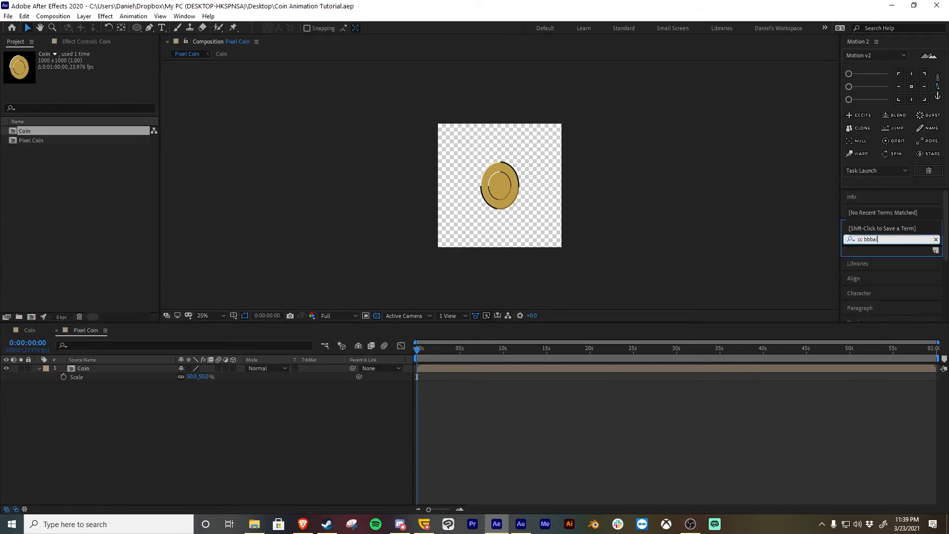
{"action": "key", "text": "BackSpace"}
{"action": "key", "text": "BackSpace"}
{"action": "key", "text": "BackSpace"}
{"action": "key", "text": "BackSpace"}
{"action": "type", "text": "all"}
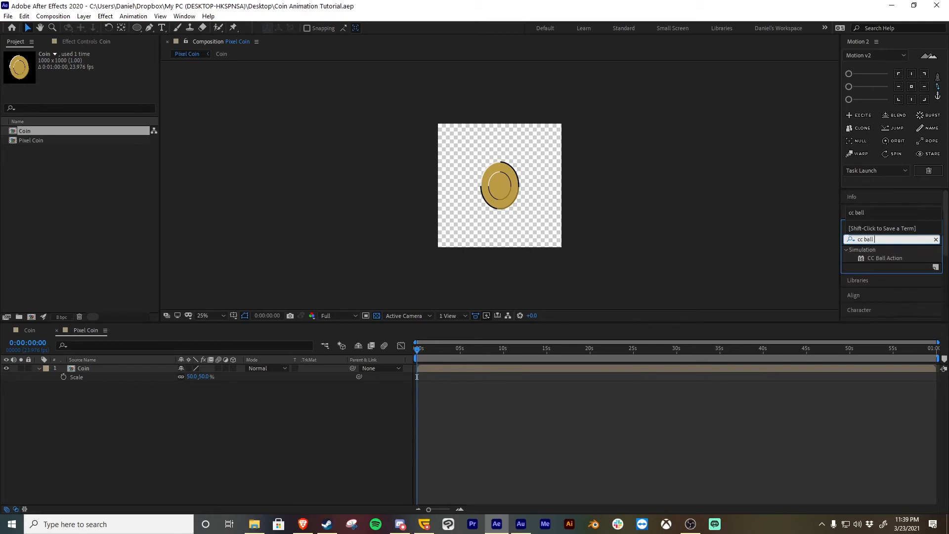
{"action": "left_click", "coordinate": [873, 257]}
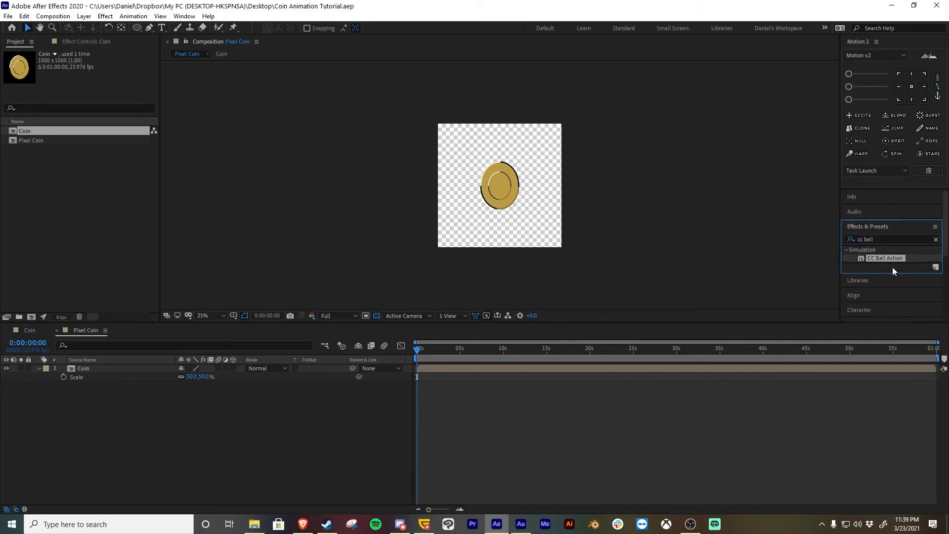
{"action": "left_click_drag", "start_coordinate": [885, 259], "coordinate": [107, 369]}
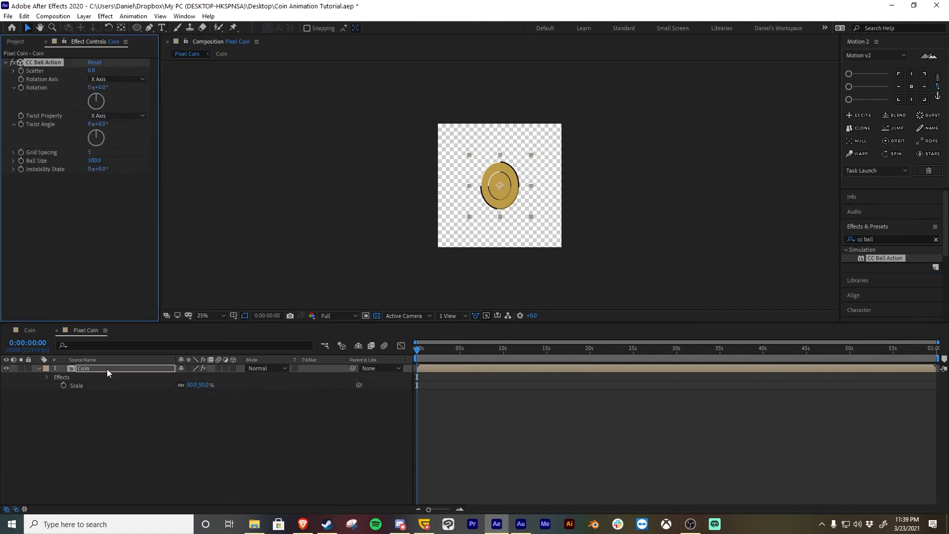
{"action": "left_click", "coordinate": [361, 404]}
{"action": "scroll", "coordinate": [496, 185], "scroll_direction": "up", "scroll_amount": 2}
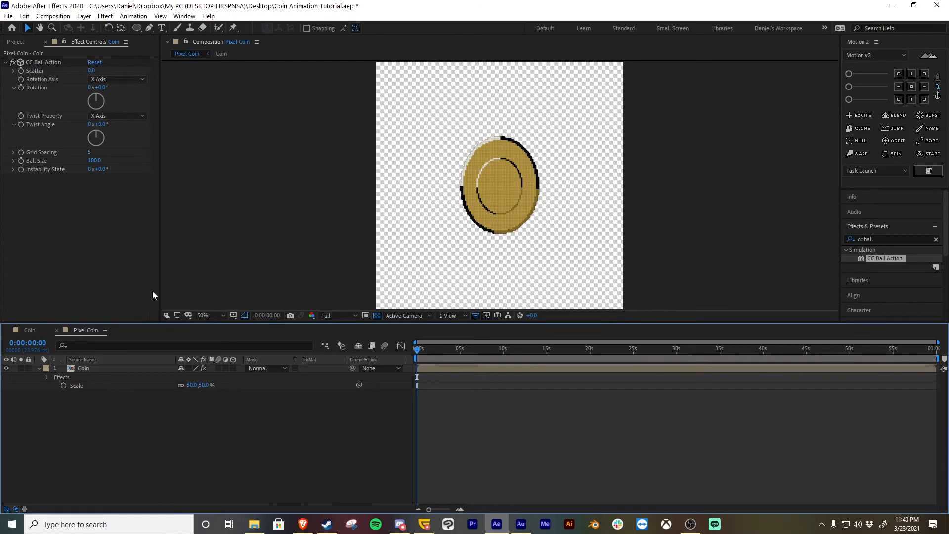
Step: Try CC Ball Action Grid Spacing values of 20 and 10 on the Coin layer
{"action": "left_click", "coordinate": [89, 152]}
{"action": "type", "text": "20"}
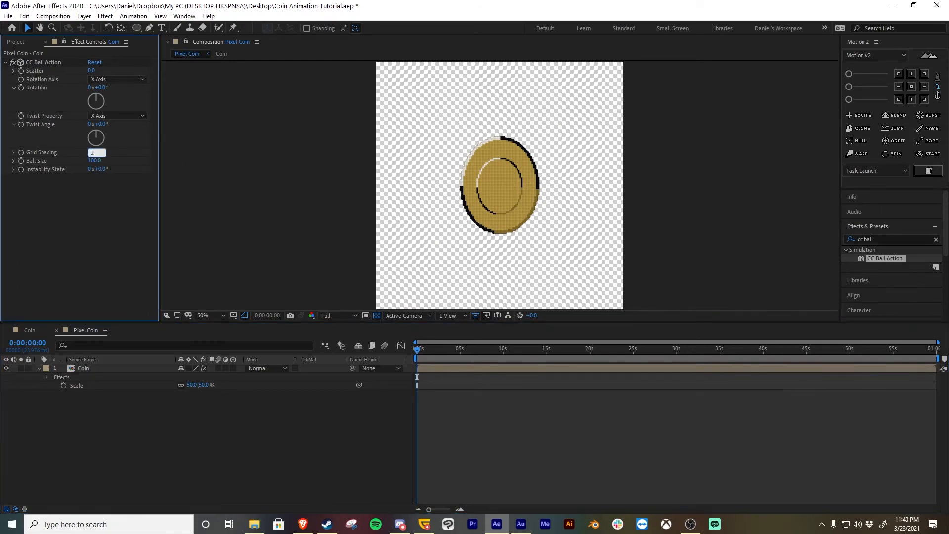
{"action": "key", "text": "Return"}
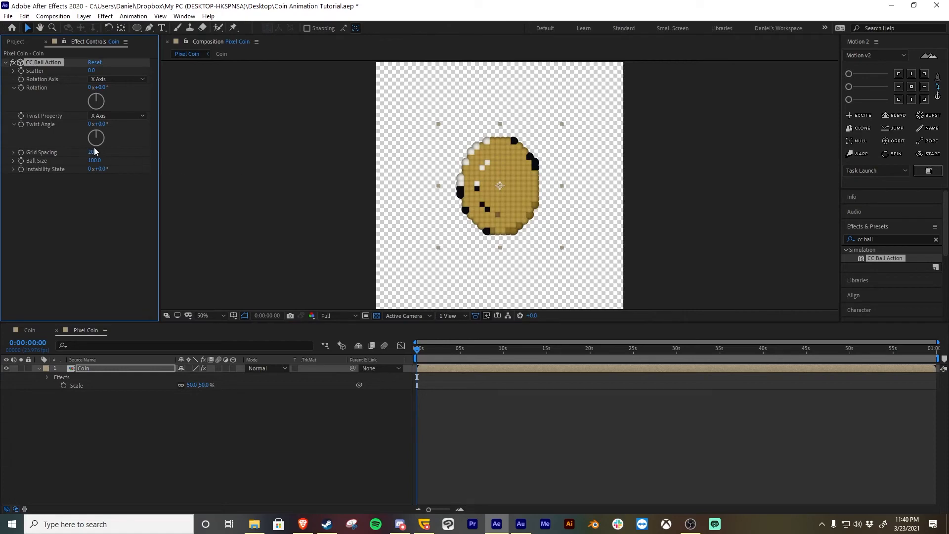
{"action": "left_click_drag", "start_coordinate": [92, 152], "coordinate": [98, 153]}
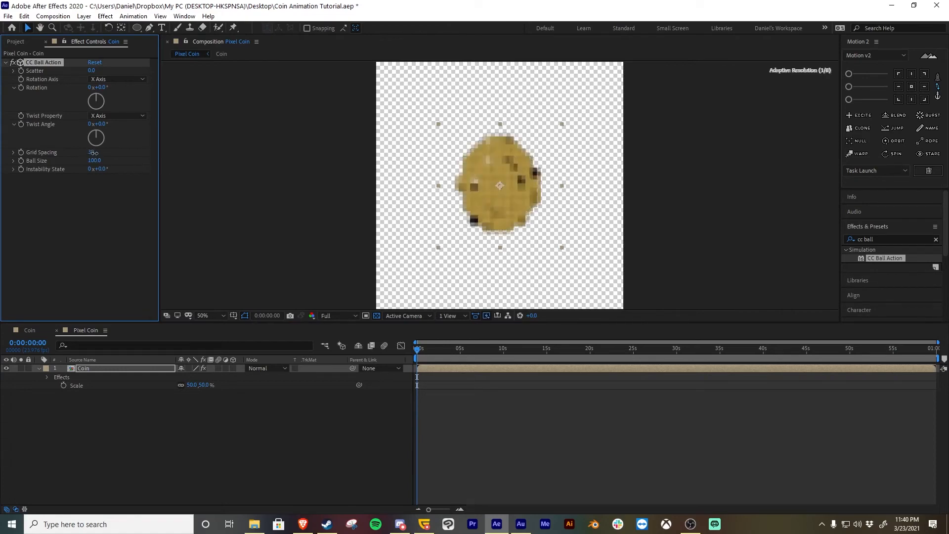
{"action": "left_click", "coordinate": [92, 154]}
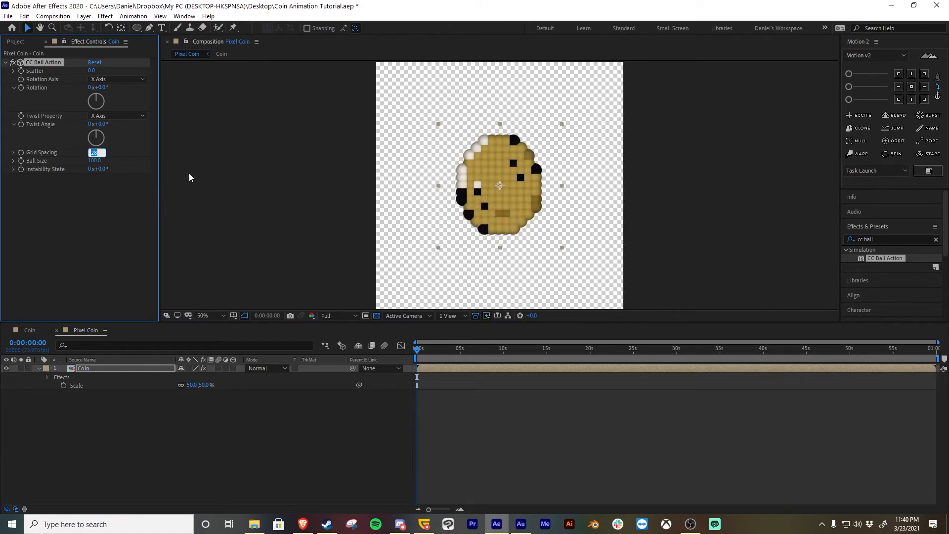
{"action": "type", "text": "10"}
{"action": "key", "text": "Return"}
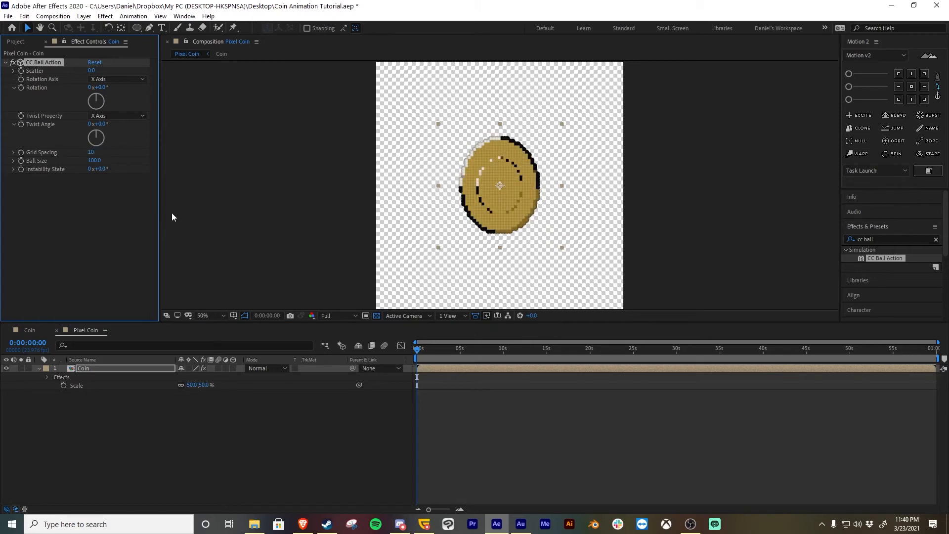
Step: Set CC Ball Action's Grid Spacing to 7 and its Ball Size to 90
{"action": "left_click", "coordinate": [94, 153]}
{"action": "type", "text": "7"}
{"action": "key", "text": "Return"}
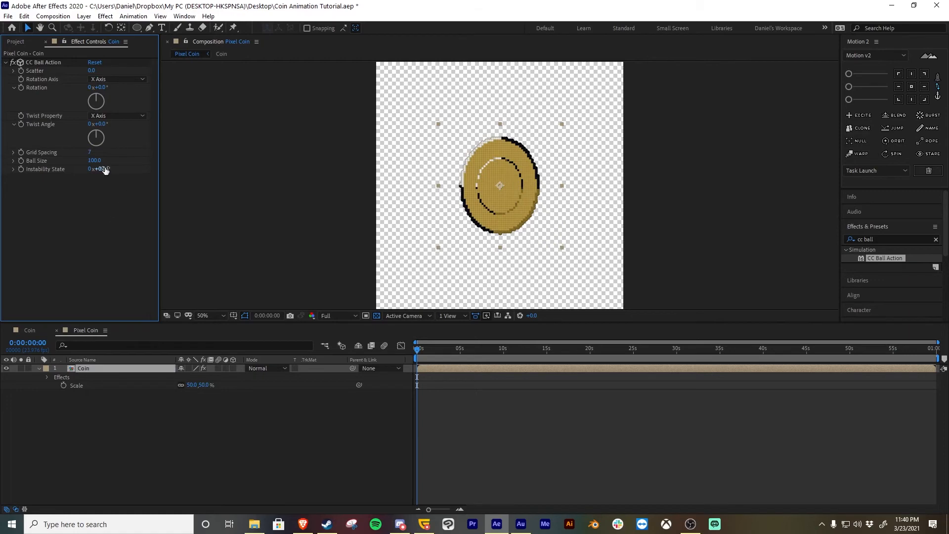
{"action": "left_click_drag", "start_coordinate": [94, 160], "coordinate": [137, 168]}
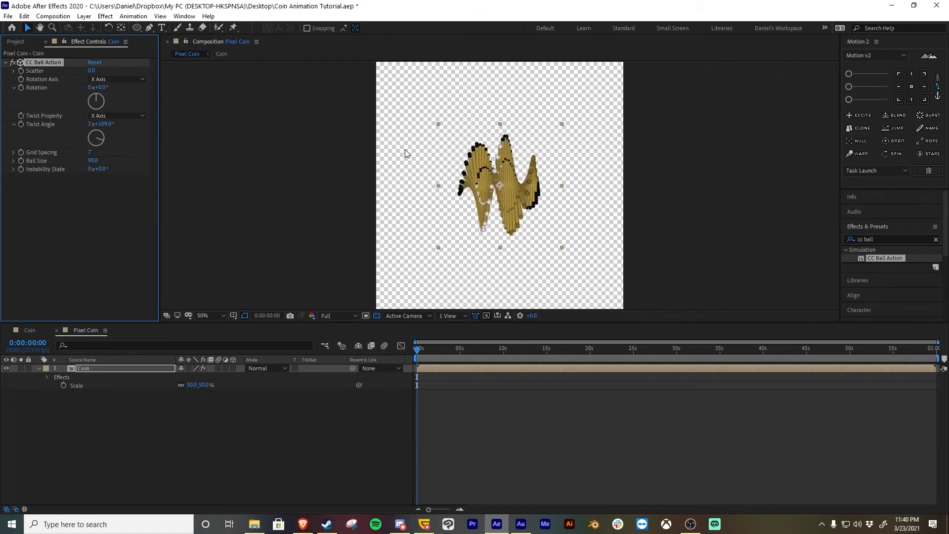
Step: Undo the trial Twist Angle change on the Coin layer's CC Ball Action effect
{"action": "left_click_drag", "start_coordinate": [404, 148], "coordinate": [295, 437]}
{"action": "key", "text": "ctrl+z"}
{"action": "left_click", "coordinate": [628, 216]}
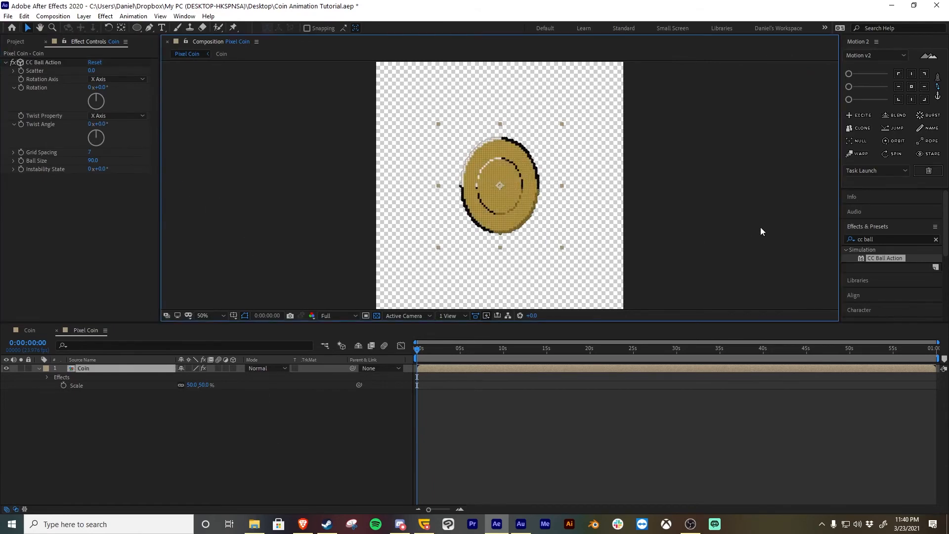
Step: Preview the pixelated coin's spin and examine it frame by frame from 0:00:00:05 to 0:00:00:14
{"action": "left_click", "coordinate": [760, 228]}
{"action": "key", "text": "space"}
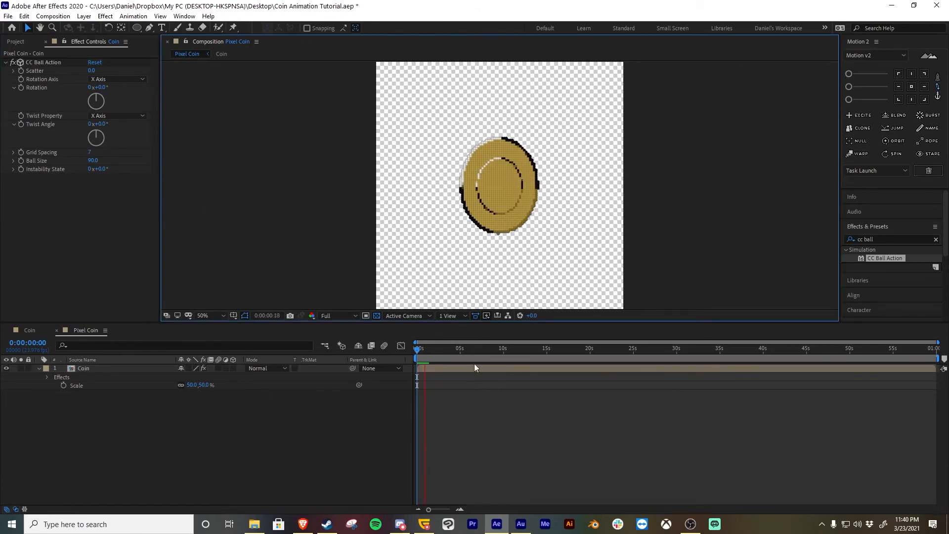
{"action": "mouse_move", "coordinate": [420, 350]}
{"action": "left_mouse_down"}
{"action": "mouse_move", "coordinate": [427, 354]}
{"action": "mouse_move", "coordinate": [420, 357]}
{"action": "left_mouse_up"}
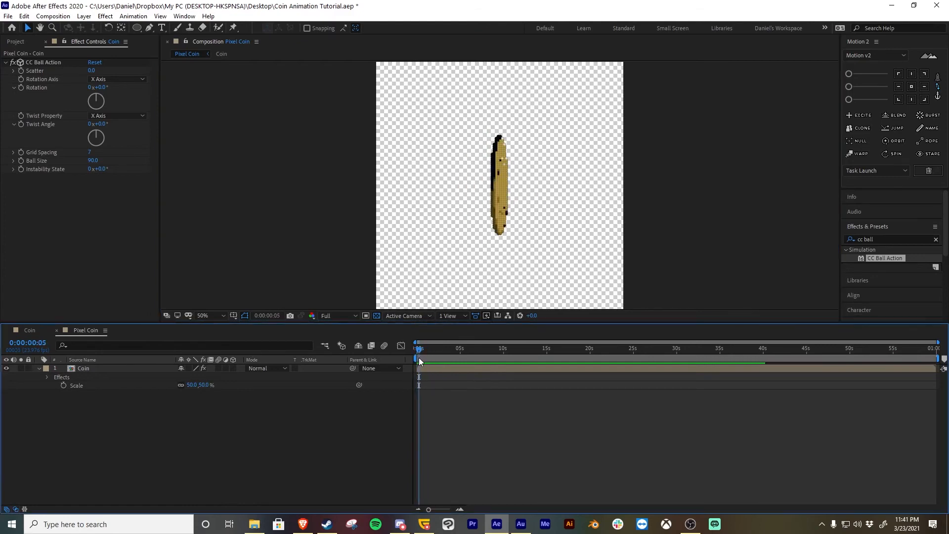
{"action": "key", "text": "Page_Down"}
{"action": "key", "text": "Page_Down"}
{"action": "key", "text": "Page_Down"}
{"action": "key", "text": "Page_Down"}
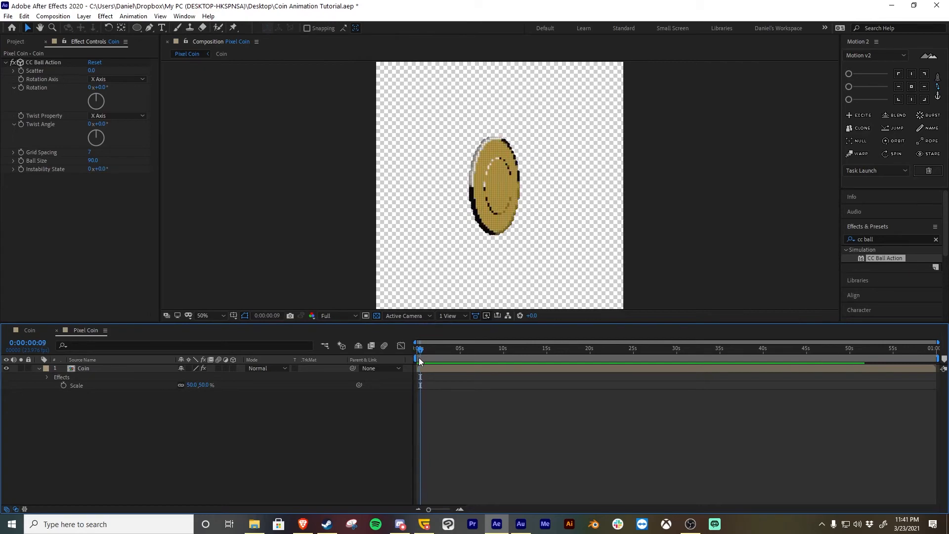
{"action": "key", "text": "Page_Down"}
{"action": "key", "text": "Page_Down"}
{"action": "key", "text": "Page_Down"}
{"action": "key", "text": "Page_Down"}
{"action": "key", "text": "Page_Down"}
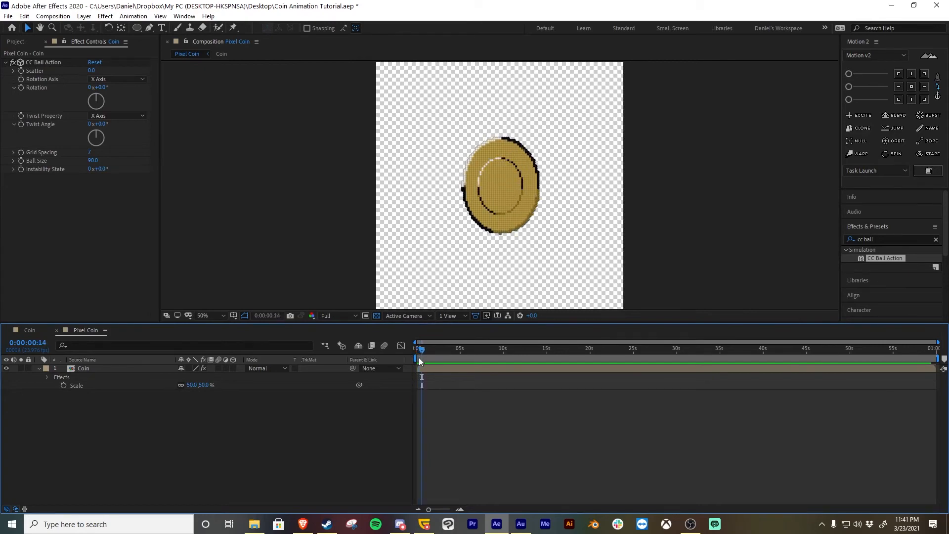
Step: Inspect the pixelated coin's edge and shading frame by frame backwards from 0:00:00:07 to the first frame
{"action": "left_click_drag", "start_coordinate": [419, 357], "coordinate": [418, 357]}
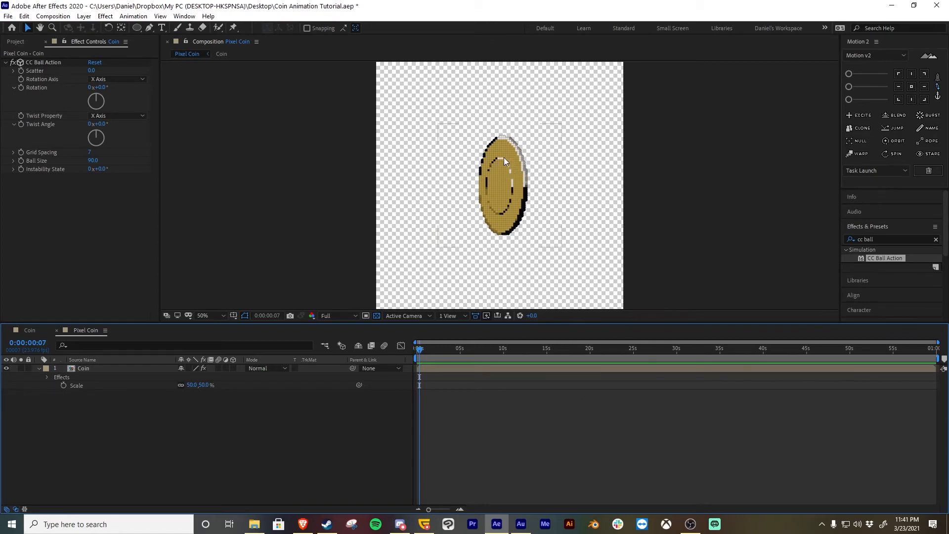
{"action": "key", "text": "Page_Up"}
{"action": "key", "text": "Page_Up"}
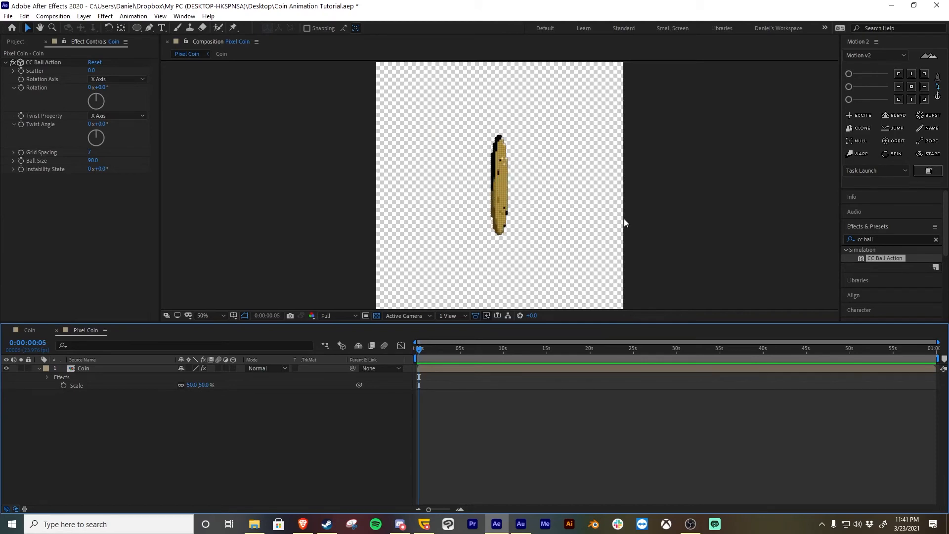
{"action": "key", "text": "Page_Up"}
{"action": "key", "text": "Page_Up"}
{"action": "key", "text": "Page_Up"}
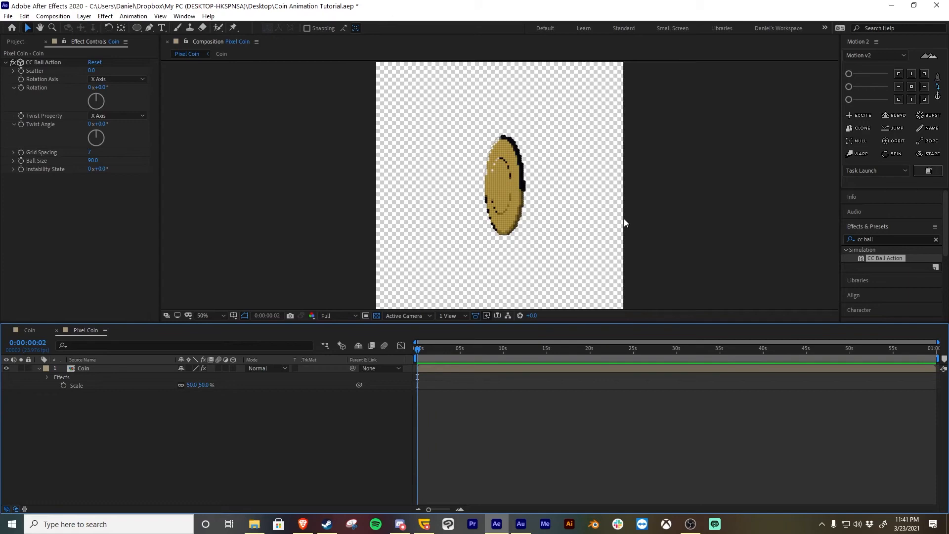
{"action": "key", "text": "Page_Up"}
{"action": "key", "text": "Page_Up"}
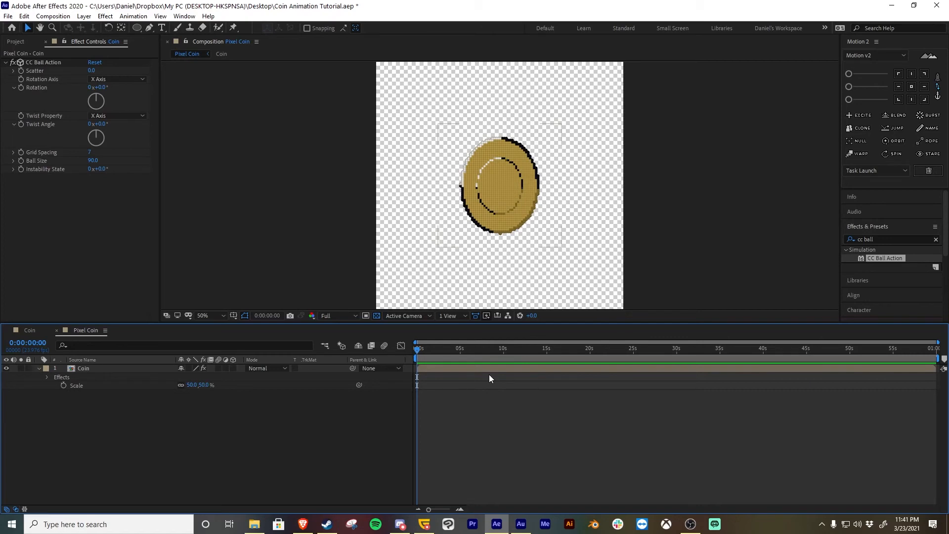
Step: Add a Position keyframe to the Coin layer at 0:00:00:00 in the Pixel Coin composition
{"action": "left_click", "coordinate": [121, 370]}
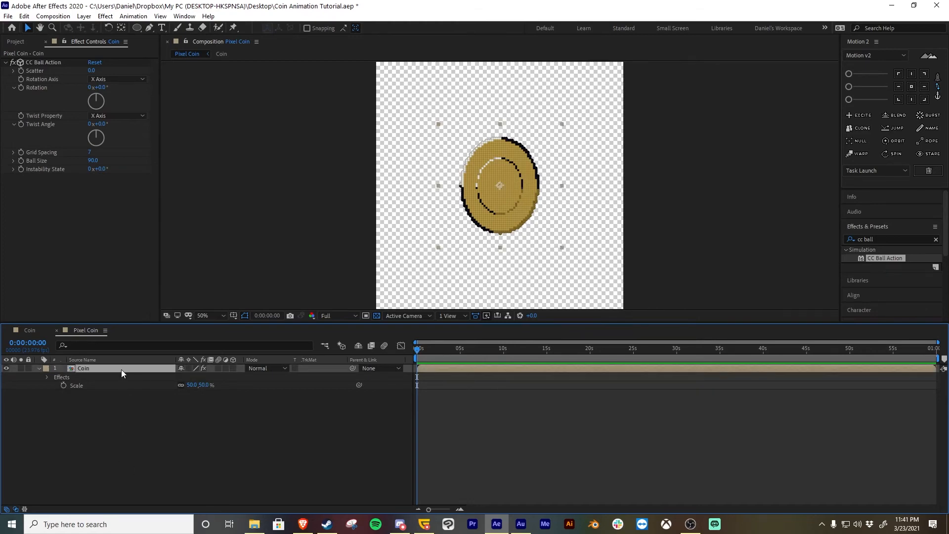
{"action": "key", "text": "p"}
{"action": "left_click", "coordinate": [63, 378]}
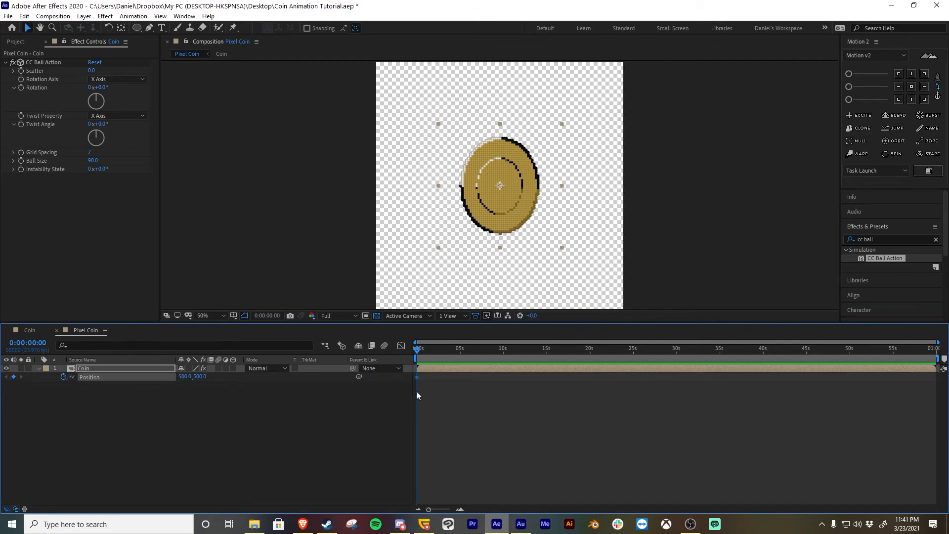
{"action": "scroll", "coordinate": [416, 391], "scroll_direction": "up", "scroll_amount": 3}
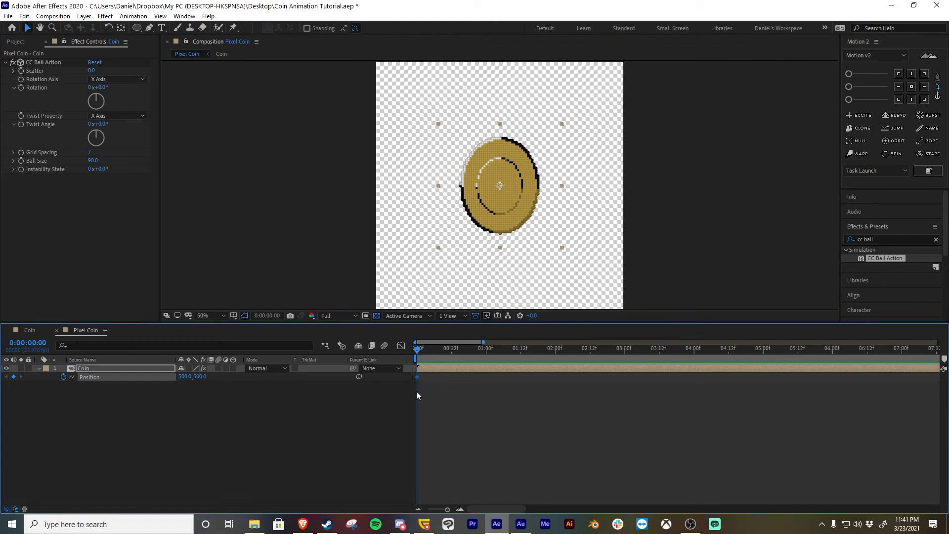
Step: Add Position keyframes to the Coin layer at 0:00:00:20, 0:00:01:06 and 0:00:01:16
{"action": "key", "text": "space"}
{"action": "left_click", "coordinate": [14, 377]}
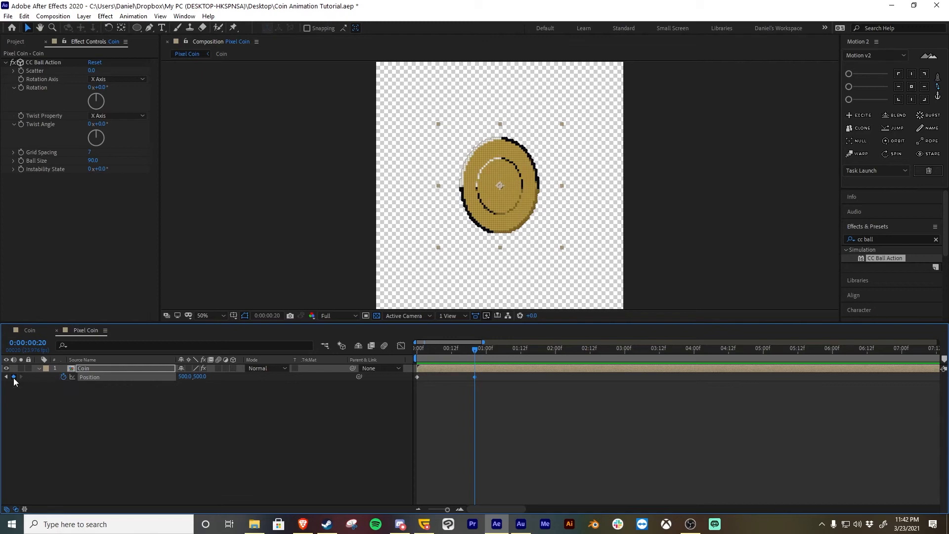
{"action": "key", "text": "shift+Page_Down"}
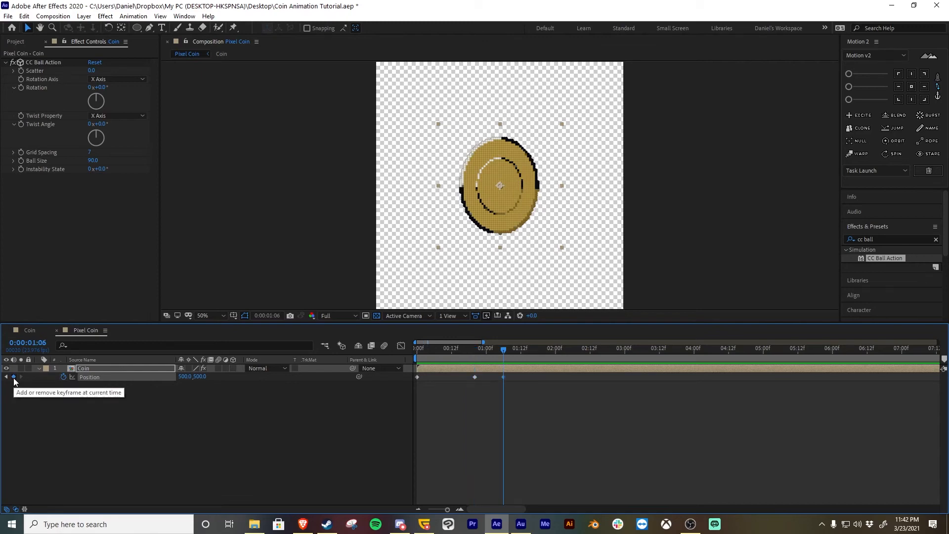
{"action": "key", "text": "shift+Page_Down"}
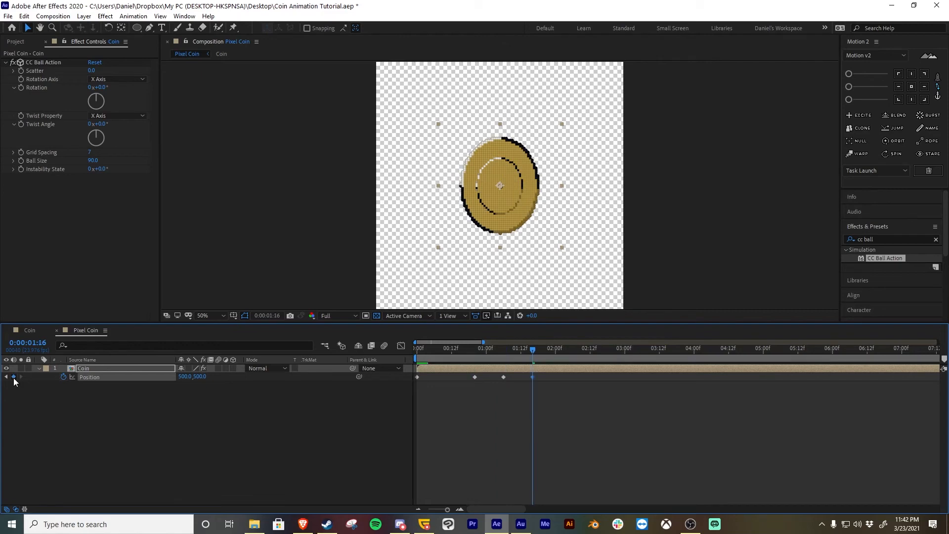
{"action": "left_click", "coordinate": [13, 377]}
{"action": "left_click", "coordinate": [7, 377]}
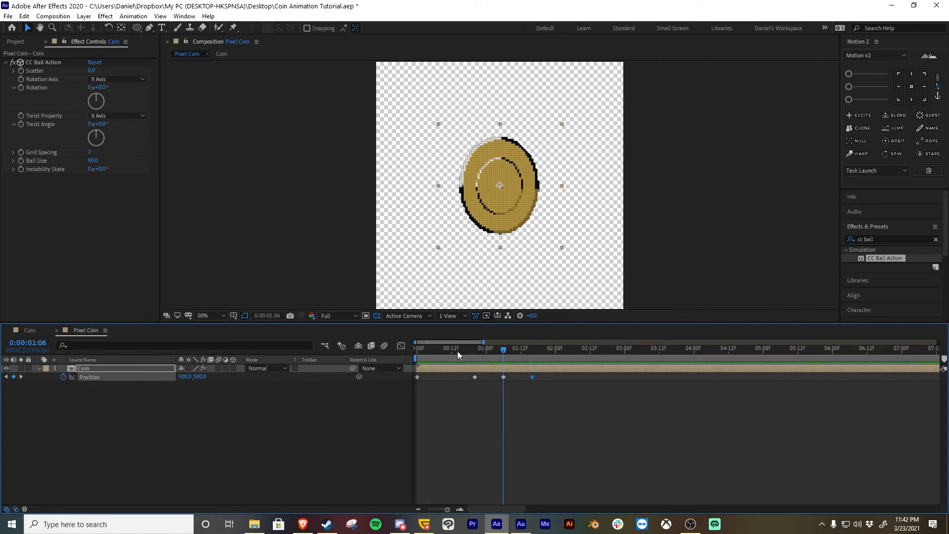
Step: Set the Coin's Y position to 1250 at 0:00:00:00 so it starts below the frame
{"action": "left_click_drag", "start_coordinate": [457, 351], "coordinate": [402, 352]}
{"action": "left_click", "coordinate": [446, 390]}
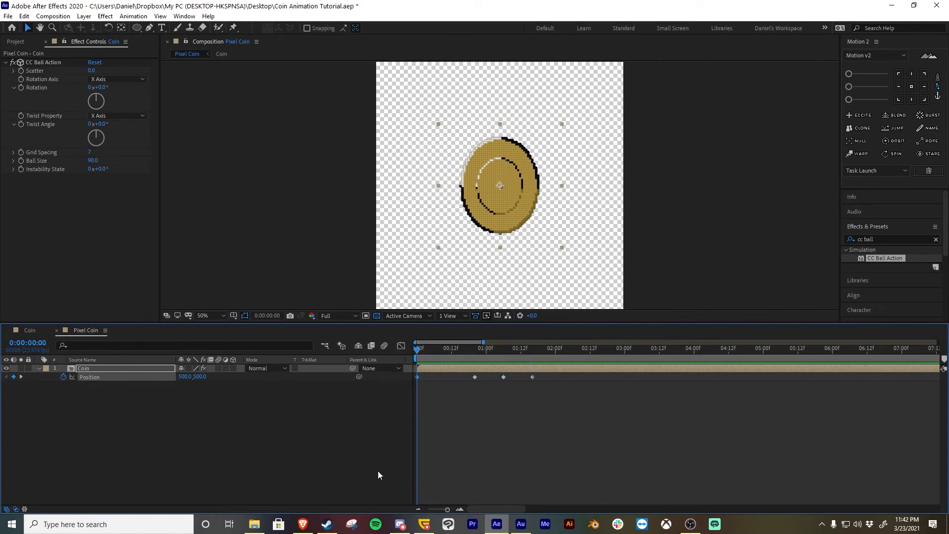
{"action": "scroll", "coordinate": [479, 237], "scroll_direction": "down", "scroll_amount": 2}
{"action": "key", "text": "ctrl+0"}
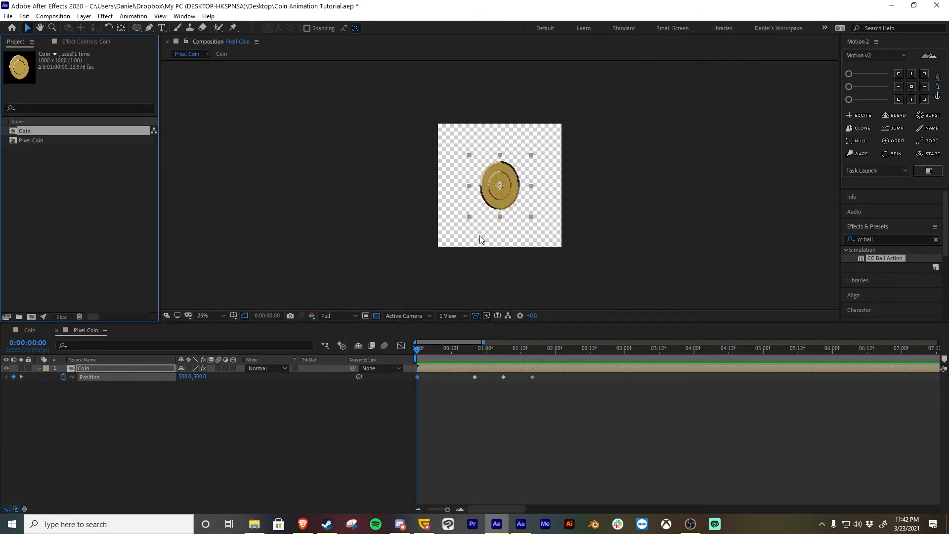
{"action": "left_click", "coordinate": [223, 387]}
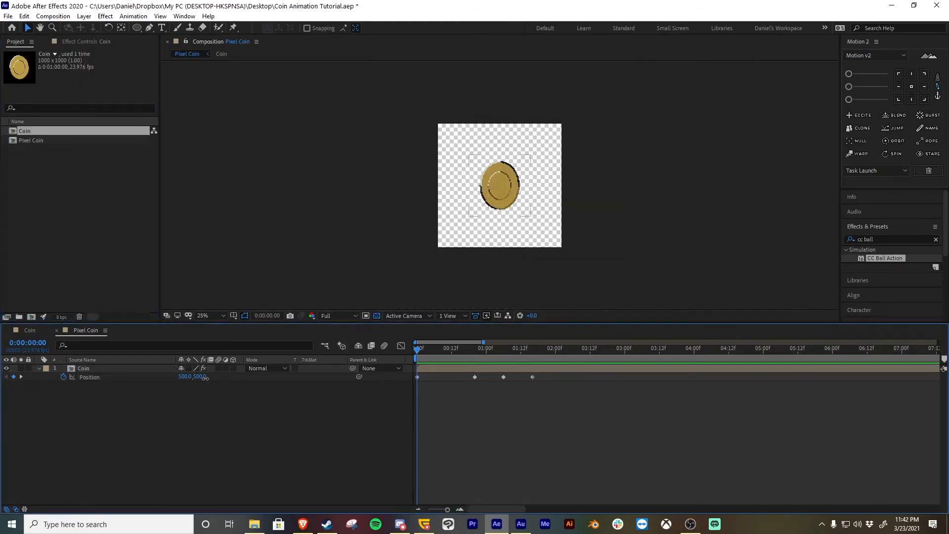
{"action": "left_click_drag", "start_coordinate": [200, 377], "coordinate": [564, 440]}
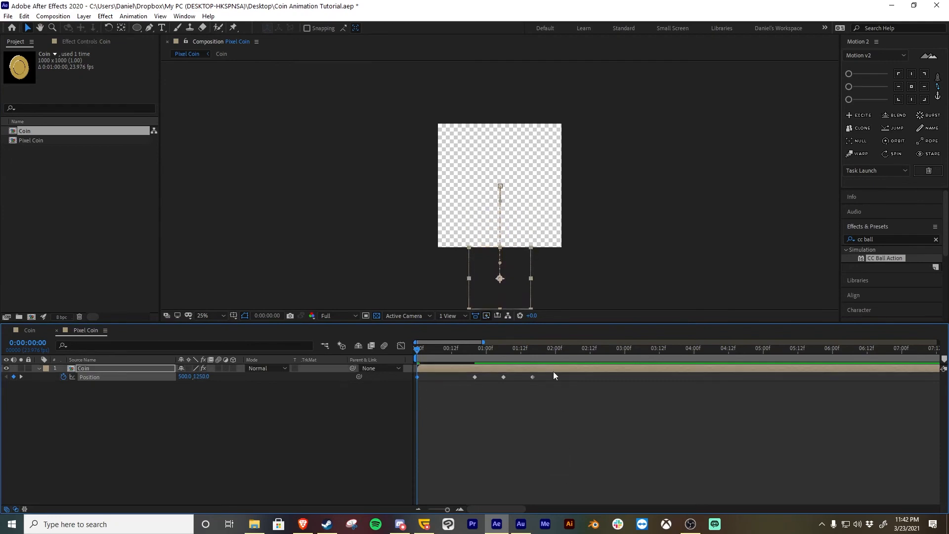
Step: Set the Coin's Y position to 450 at the 0:00:00:20 keyframe
{"action": "left_click", "coordinate": [472, 359]}
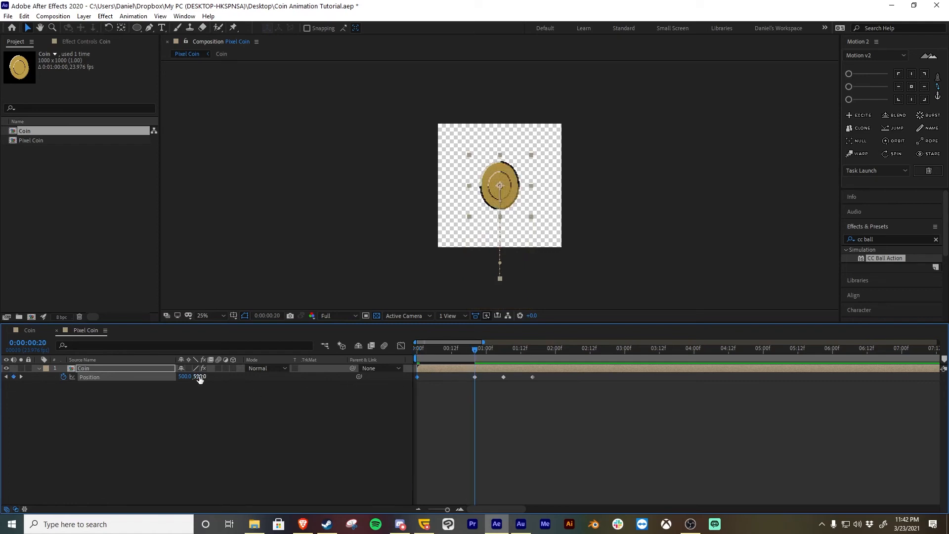
{"action": "left_click_drag", "start_coordinate": [200, 377], "coordinate": [196, 377]}
{"action": "left_click", "coordinate": [198, 377]}
{"action": "key", "text": "Right"}
{"action": "type", "text": "-"}
{"action": "type", "text": "50"}
{"action": "key", "text": "Return"}
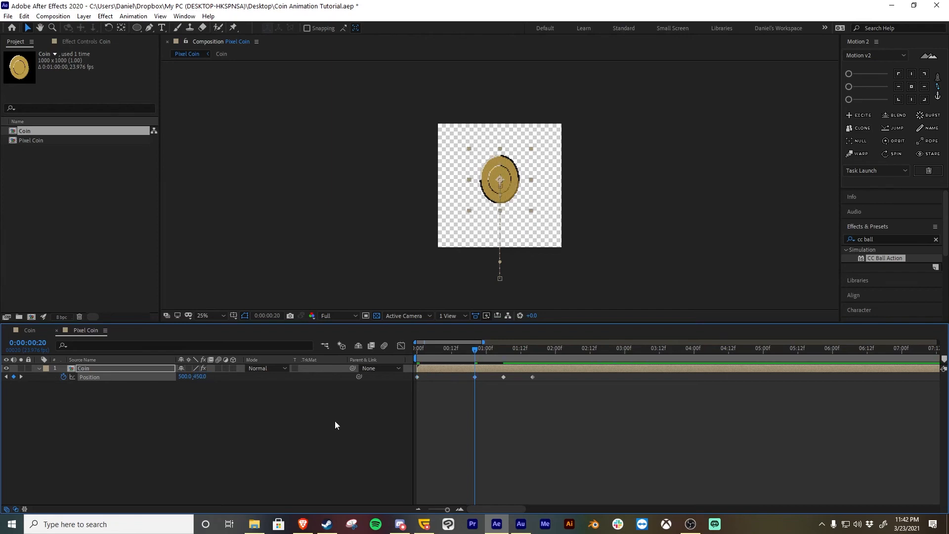
{"action": "key", "text": "period"}
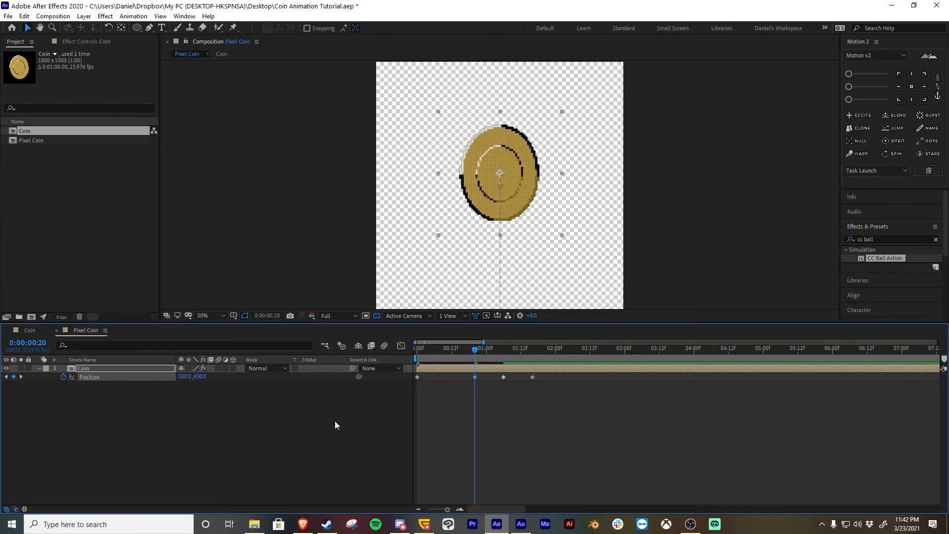
{"action": "left_click", "coordinate": [197, 377]}
{"action": "key", "text": "Return"}
Step: Set the Coin's Y position to 525 at the 0:00:01:06 keyframe
{"action": "left_click", "coordinate": [21, 377]}
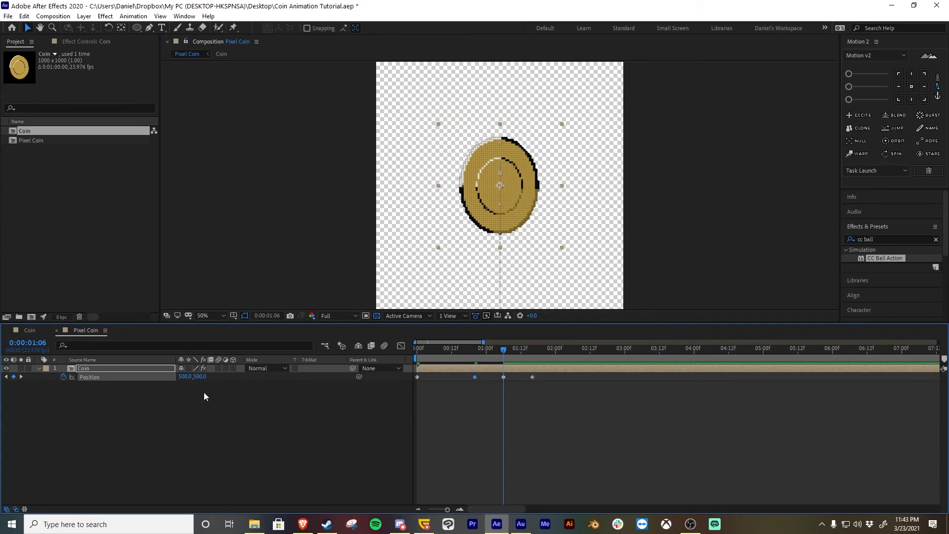
{"action": "left_click", "coordinate": [200, 377]}
{"action": "type", "text": "525"}
{"action": "key", "text": "Return"}
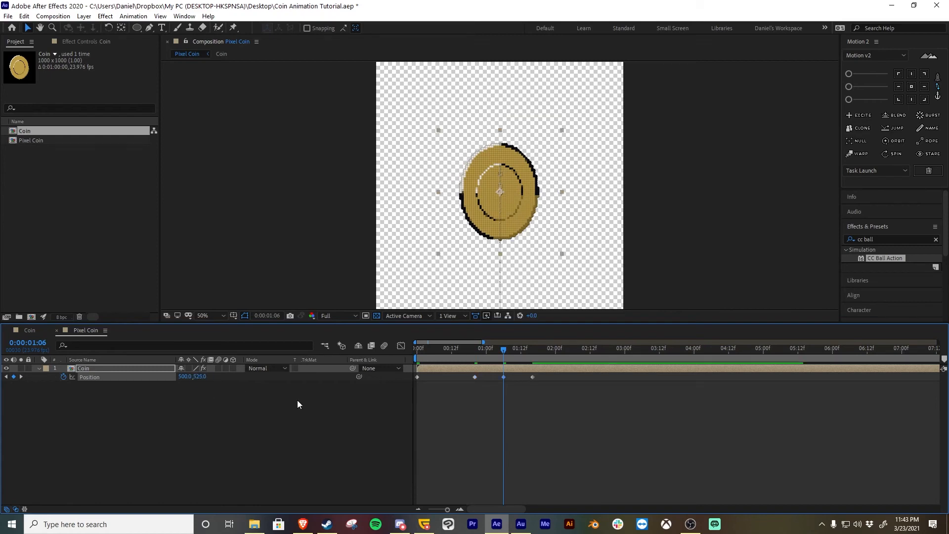
Step: Check the last Position keyframe, then preview and scrub the Coin's rise to examine its movement between keyframes
{"action": "left_click_drag", "start_coordinate": [523, 351], "coordinate": [533, 356]}
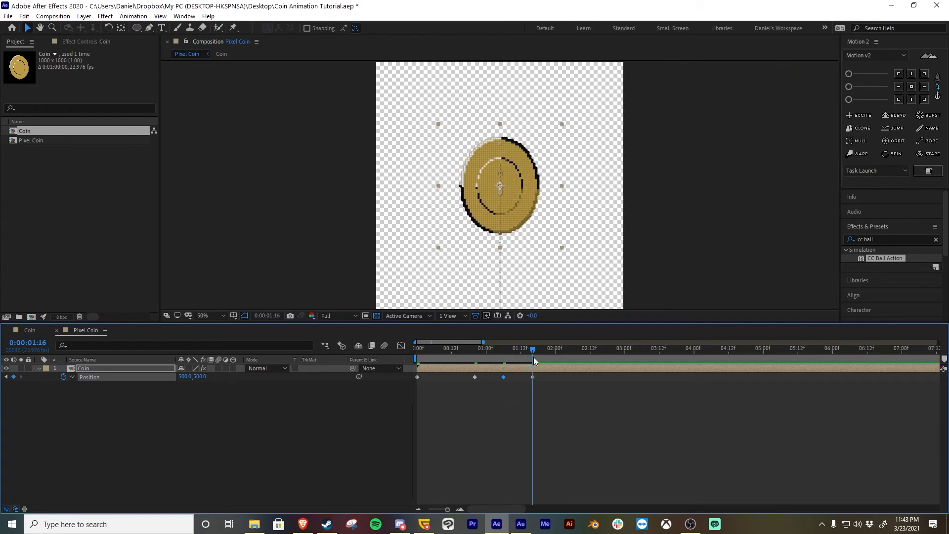
{"action": "left_click", "coordinate": [531, 377]}
{"action": "scroll", "coordinate": [526, 194], "scroll_direction": "up", "scroll_amount": 4}
{"action": "scroll", "coordinate": [526, 195], "scroll_direction": "down", "scroll_amount": 2}
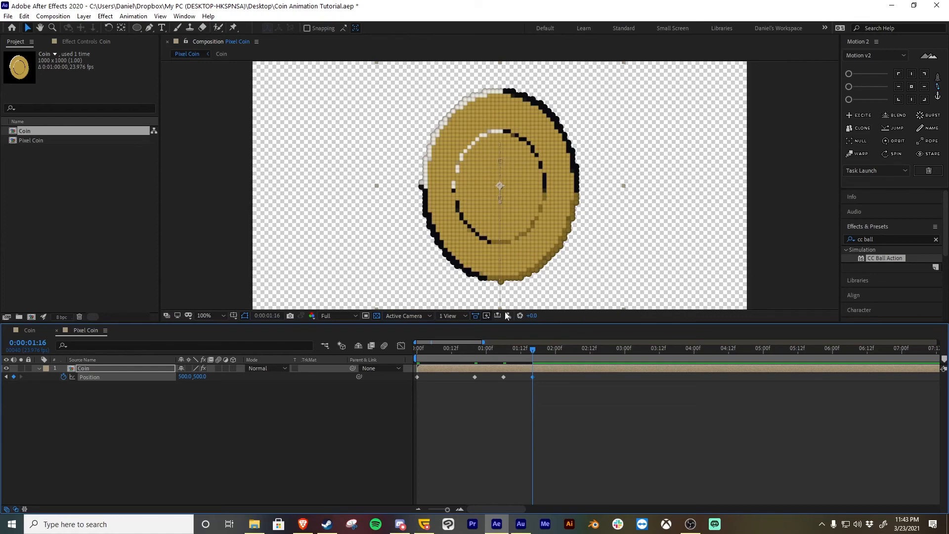
{"action": "mouse_move", "coordinate": [498, 357]}
{"action": "left_mouse_down"}
{"action": "mouse_move", "coordinate": [406, 358]}
{"action": "mouse_move", "coordinate": [488, 359]}
{"action": "left_mouse_up"}
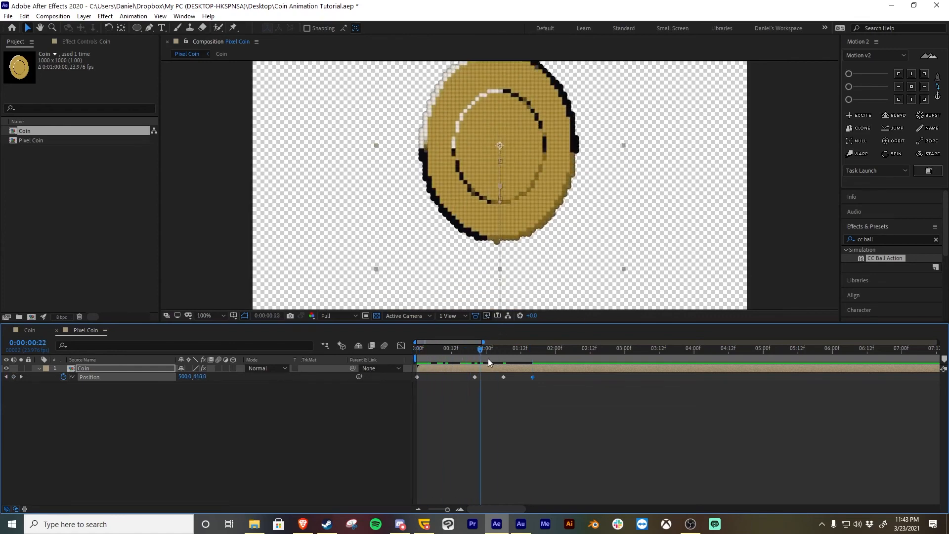
{"action": "key", "text": "space"}
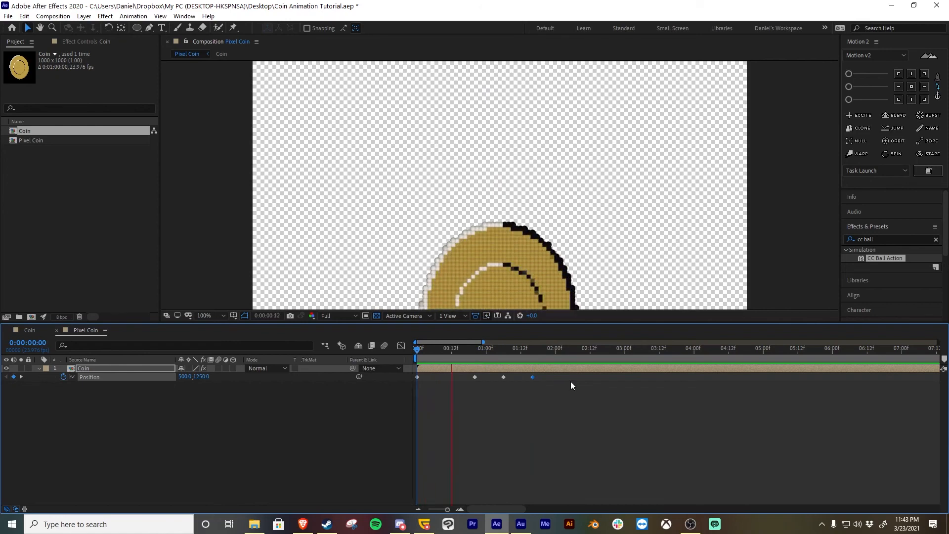
{"action": "left_click", "coordinate": [490, 355]}
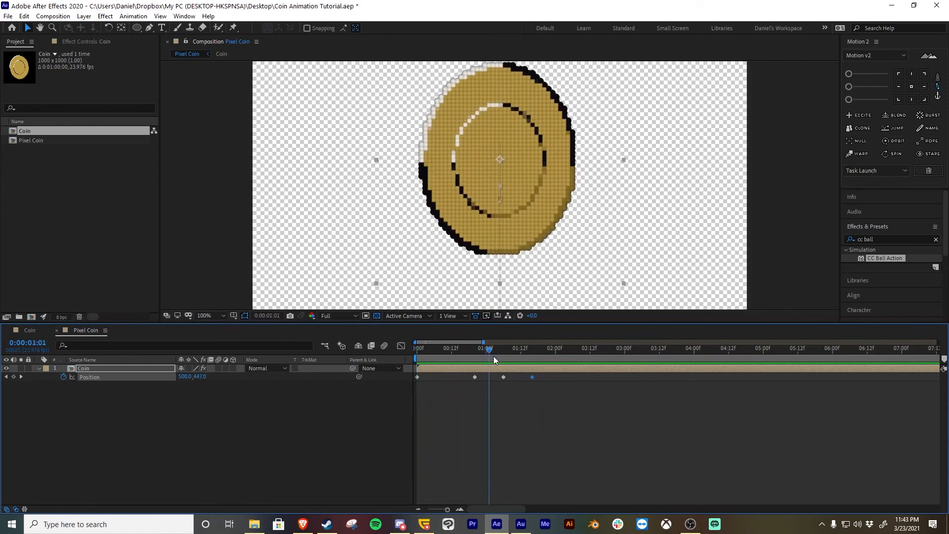
{"action": "left_click_drag", "start_coordinate": [493, 355], "coordinate": [573, 355]}
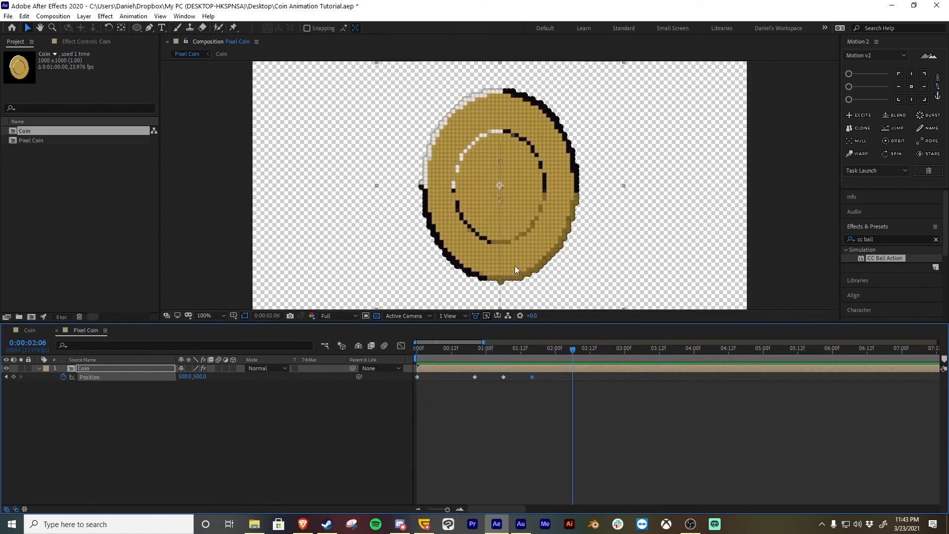
Step: Try bending the Coin's motion path with the Bezier handle of the 0:00:00:20 keyframe
{"action": "left_click", "coordinate": [502, 160]}
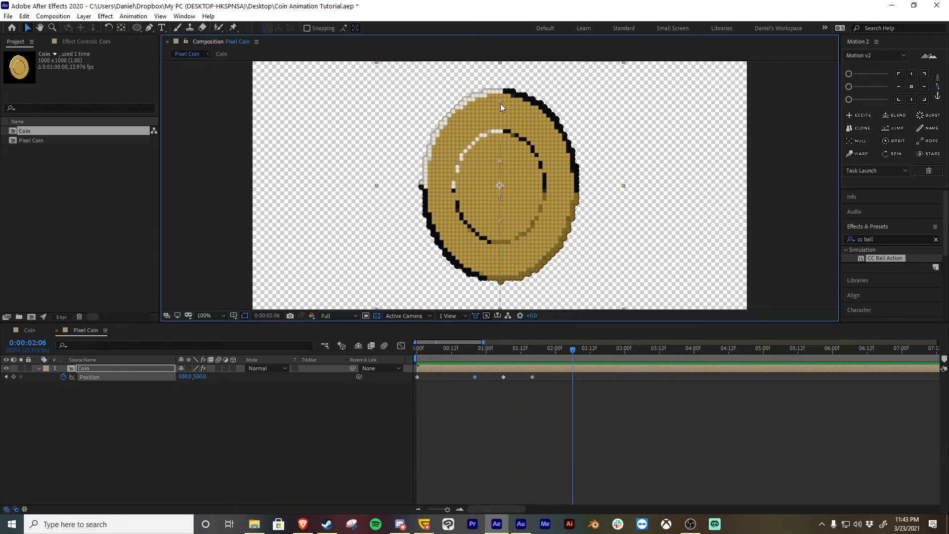
{"action": "mouse_move", "coordinate": [500, 161]}
{"action": "left_mouse_down"}
{"action": "mouse_move", "coordinate": [542, 149]}
{"action": "mouse_move", "coordinate": [481, 174]}
{"action": "mouse_move", "coordinate": [507, 159]}
{"action": "mouse_move", "coordinate": [506, 177]}
{"action": "mouse_move", "coordinate": [519, 158]}
{"action": "left_mouse_up"}
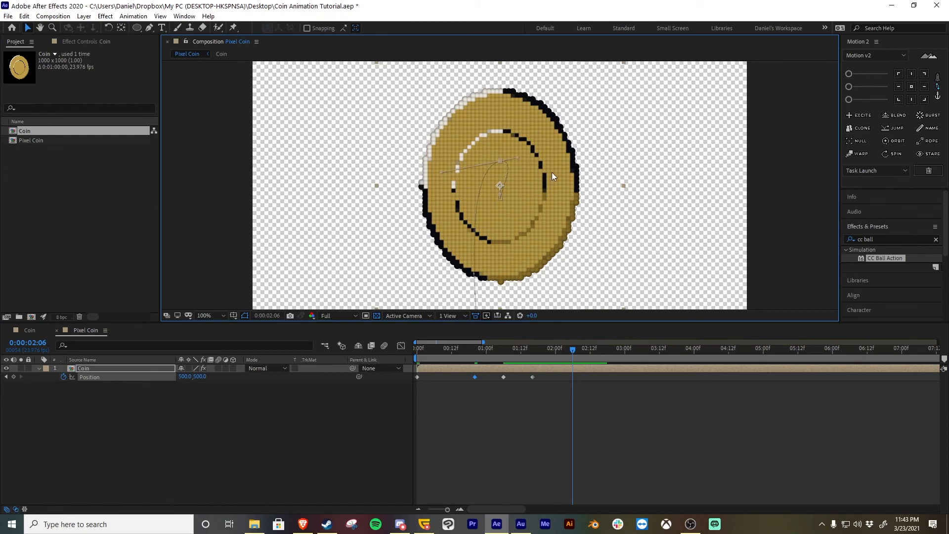
Step: Set the Spatial Interpolation of all four Position keyframes to Linear
{"action": "left_click_drag", "start_coordinate": [552, 388], "coordinate": [414, 365]}
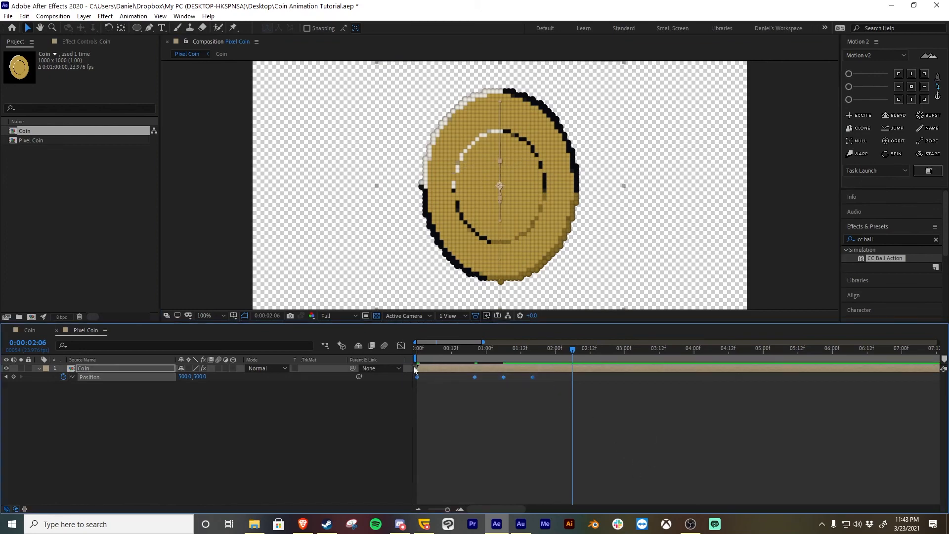
{"action": "right_click", "coordinate": [417, 376]}
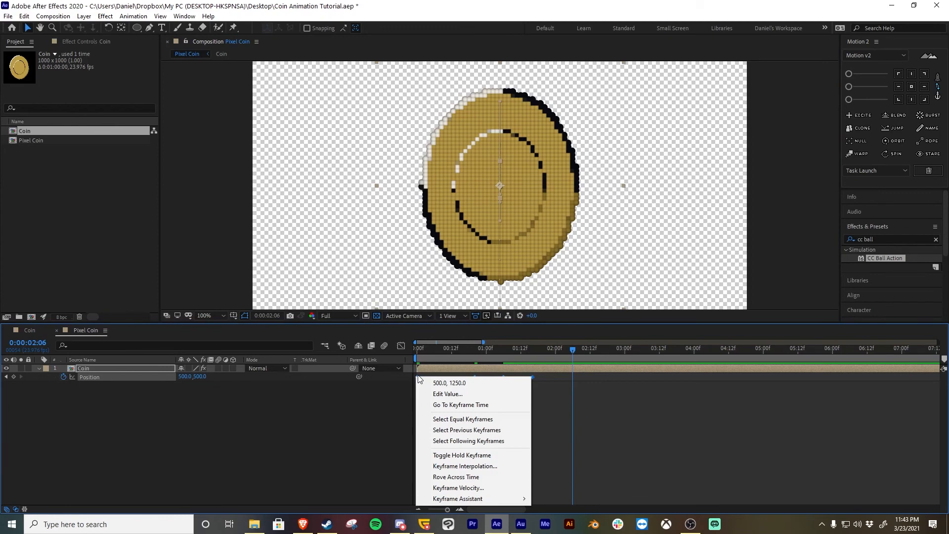
{"action": "left_click", "coordinate": [482, 467]}
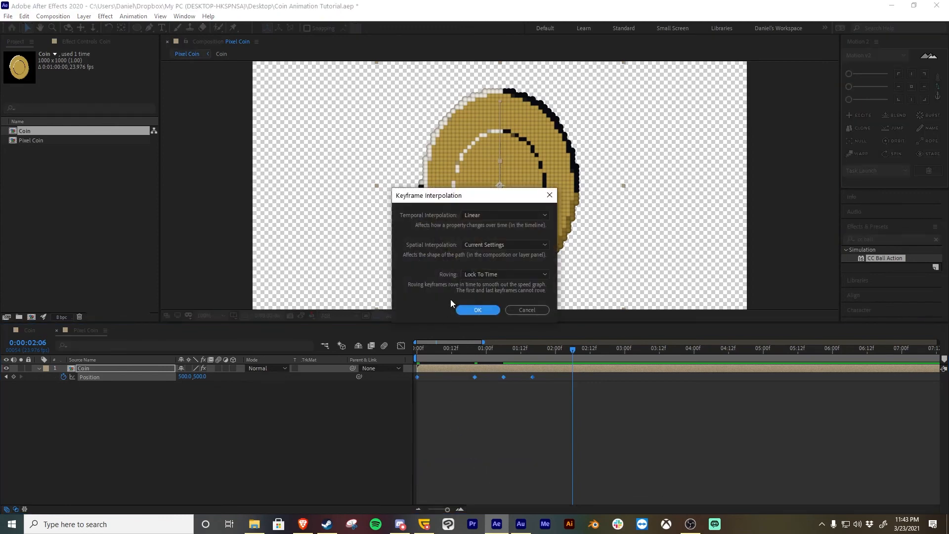
{"action": "left_click", "coordinate": [498, 248]}
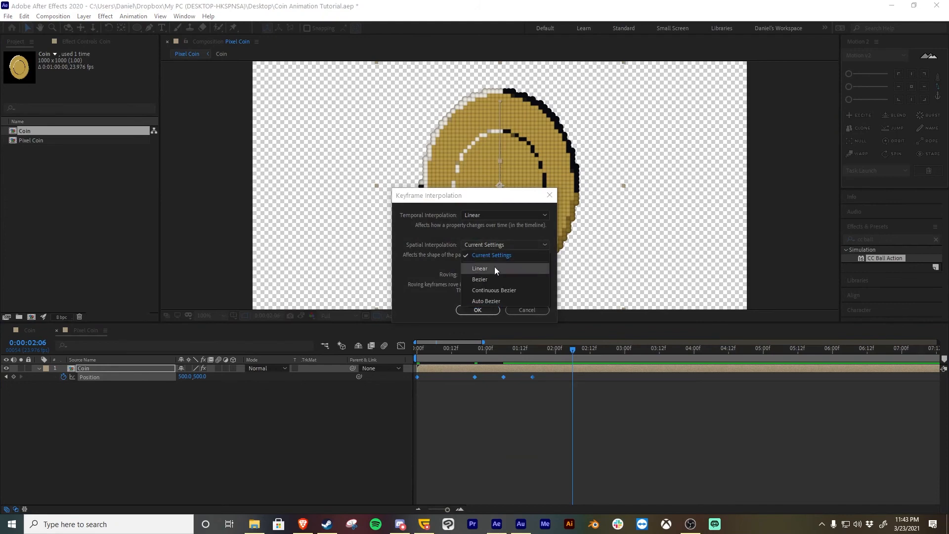
{"action": "left_click", "coordinate": [495, 269]}
{"action": "left_click", "coordinate": [486, 311]}
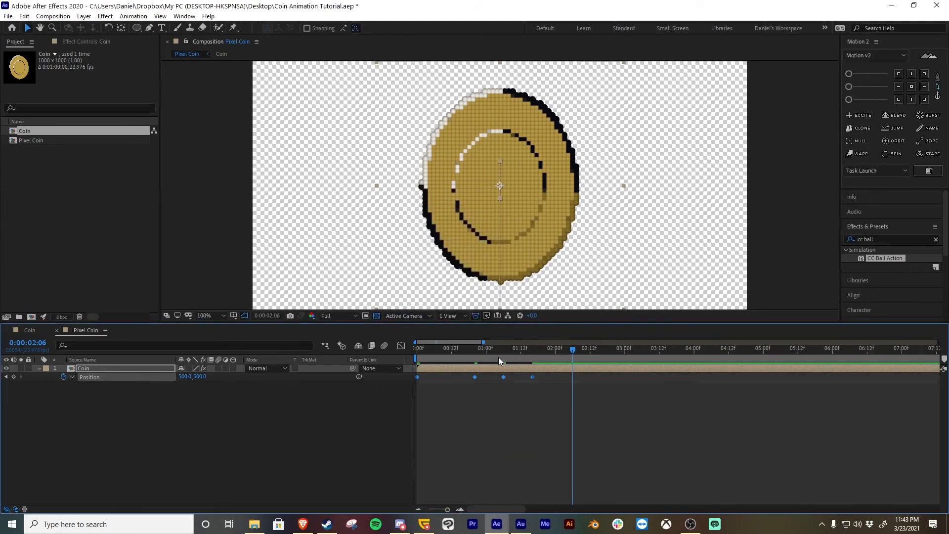
Step: Preview the Coin's movement from the start and check its position around 0:00:00:22
{"action": "left_click_drag", "start_coordinate": [498, 357], "coordinate": [407, 357]}
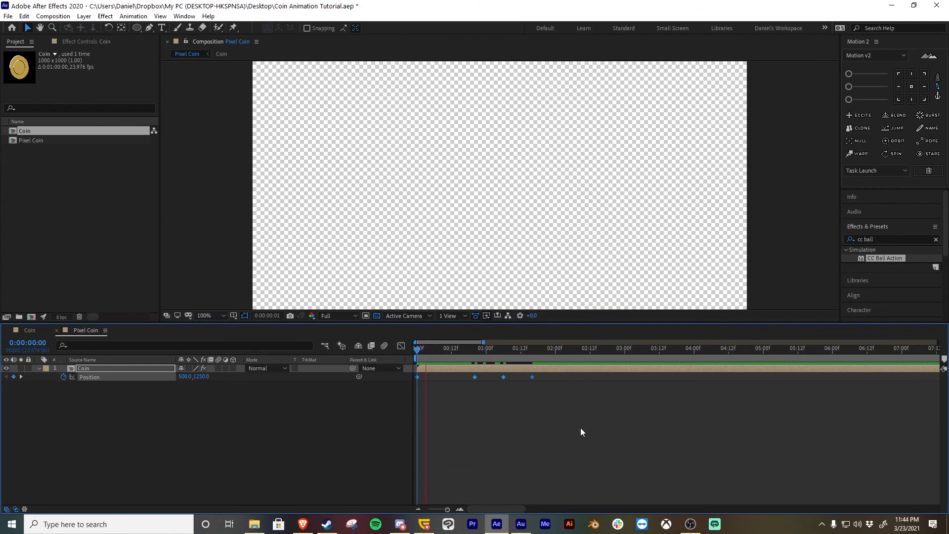
{"action": "key", "text": "space"}
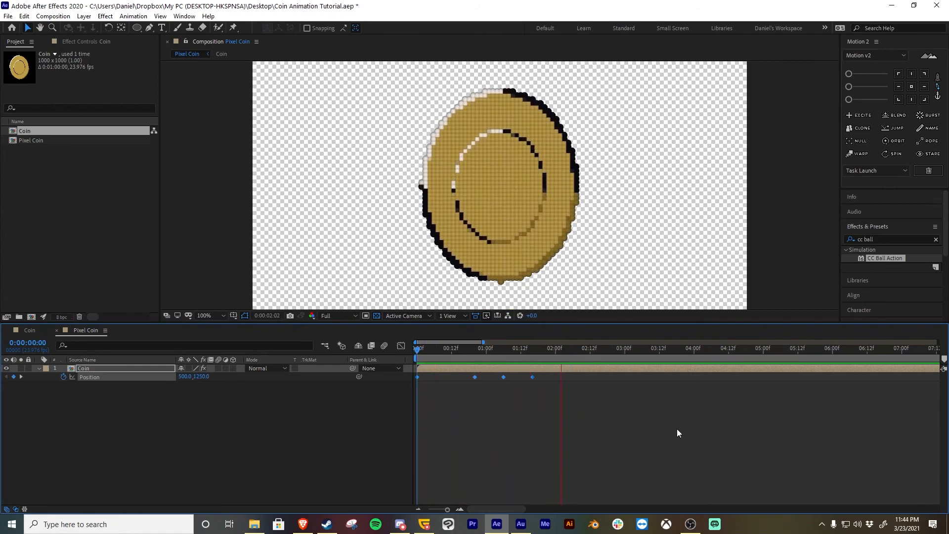
{"action": "key", "text": "space"}
{"action": "left_click", "coordinate": [481, 355]}
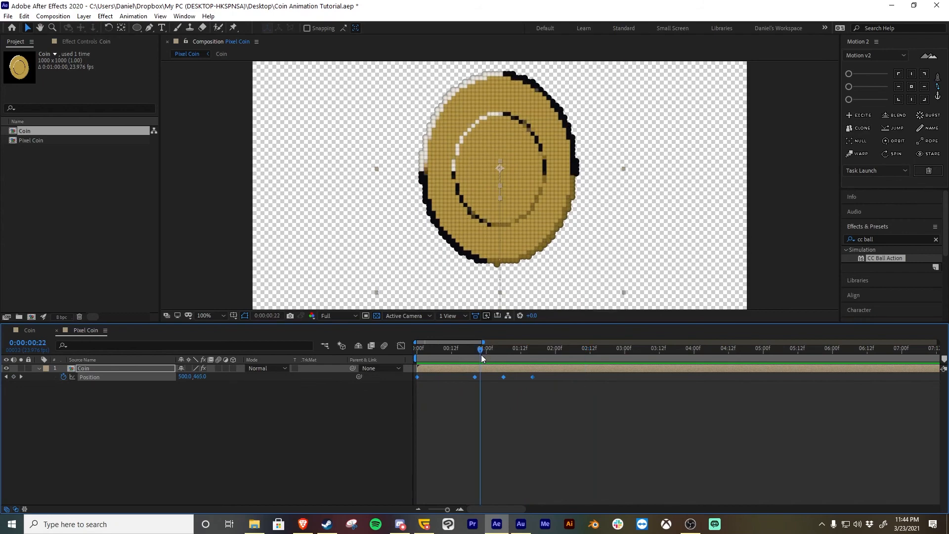
{"action": "key", "text": "comma"}
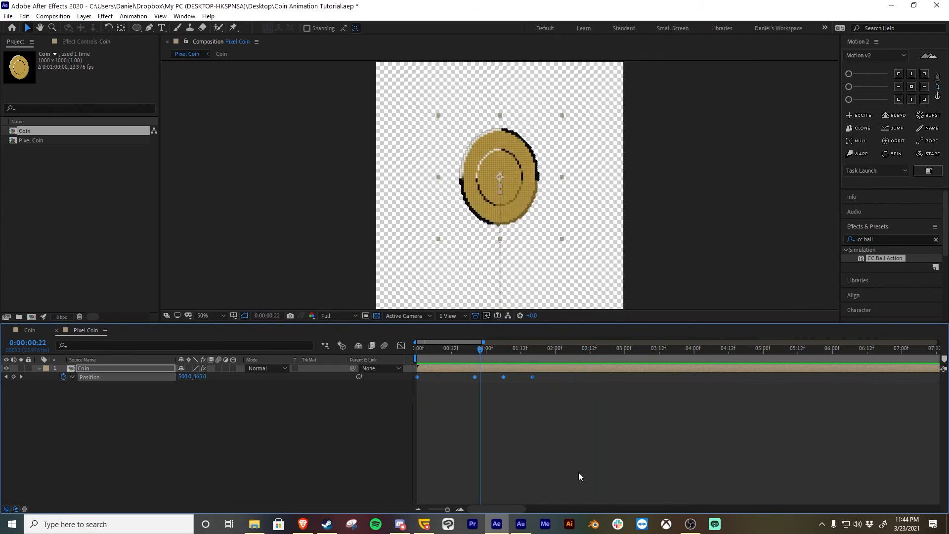
Step: Apply Easy Ease to all four Position keyframes of the Coin layer
{"action": "left_click_drag", "start_coordinate": [477, 360], "coordinate": [419, 359]}
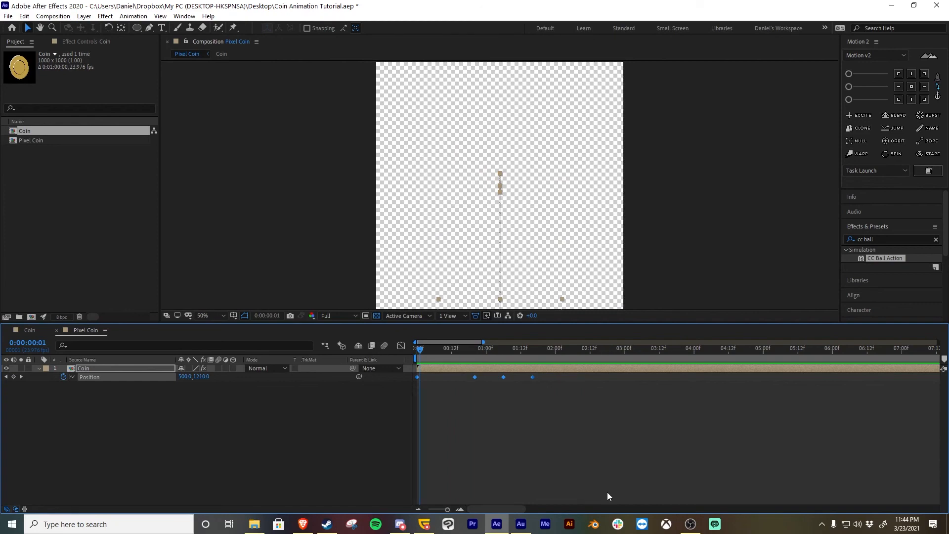
{"action": "key", "text": "F9"}
{"action": "left_click_drag", "start_coordinate": [444, 352], "coordinate": [415, 354]}
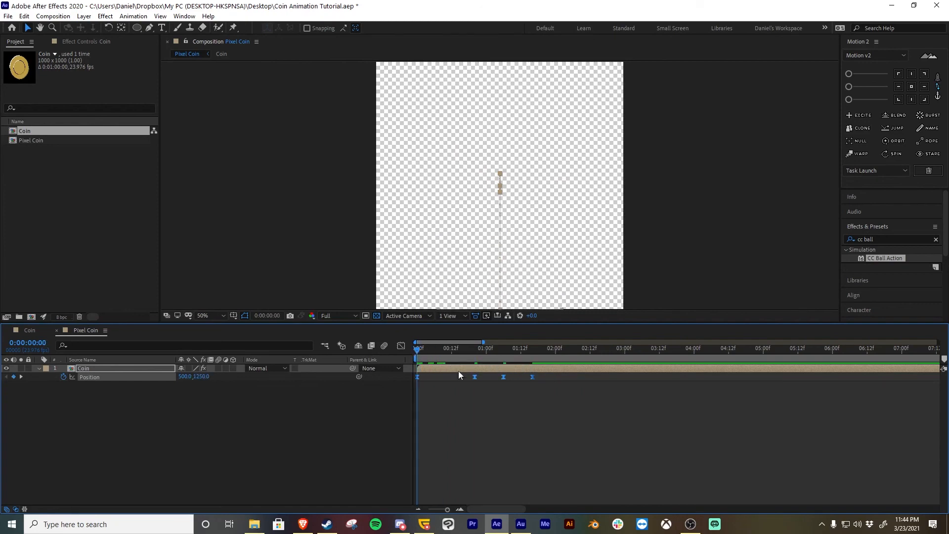
Step: Reshape the Position speed graph so each move peaks early and eases out slowly into its next keyframe
{"action": "left_click", "coordinate": [402, 346]}
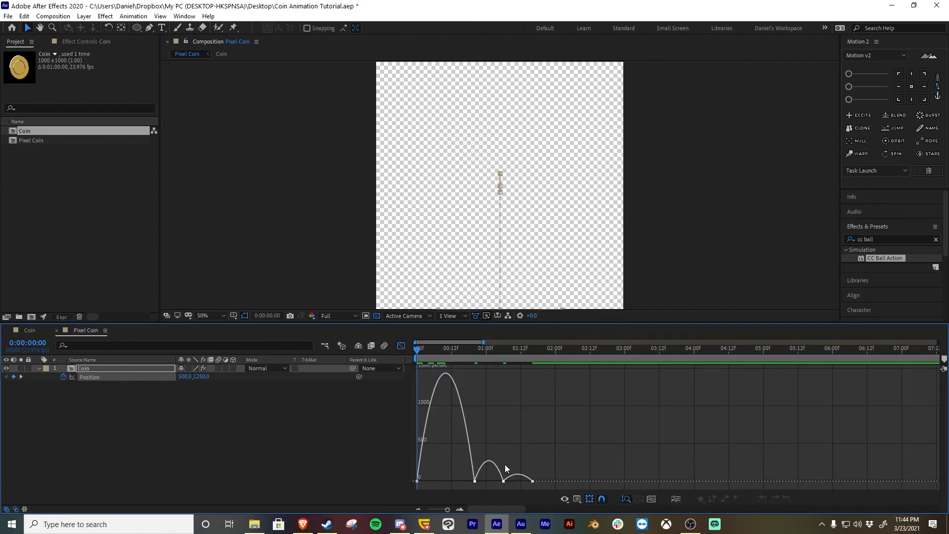
{"action": "left_click_drag", "start_coordinate": [463, 477], "coordinate": [526, 485]}
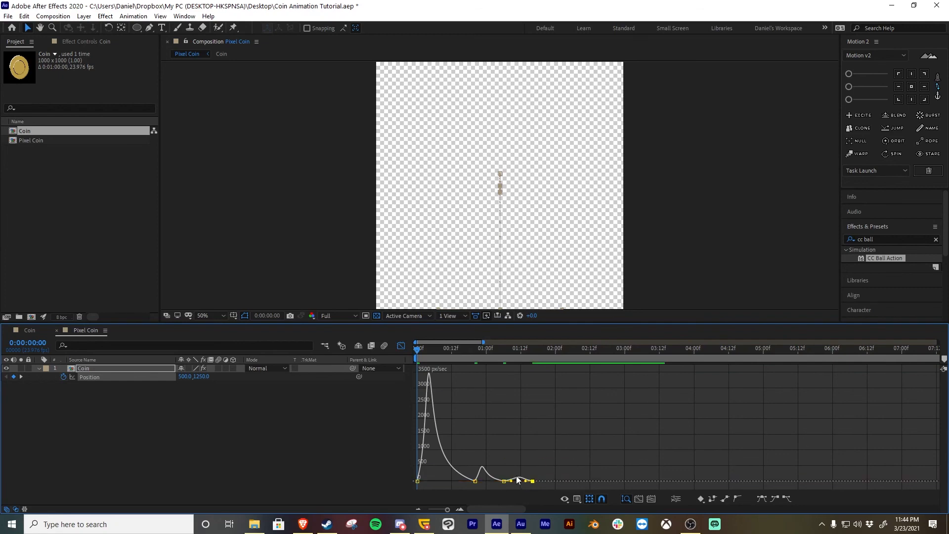
{"action": "left_click", "coordinate": [401, 346]}
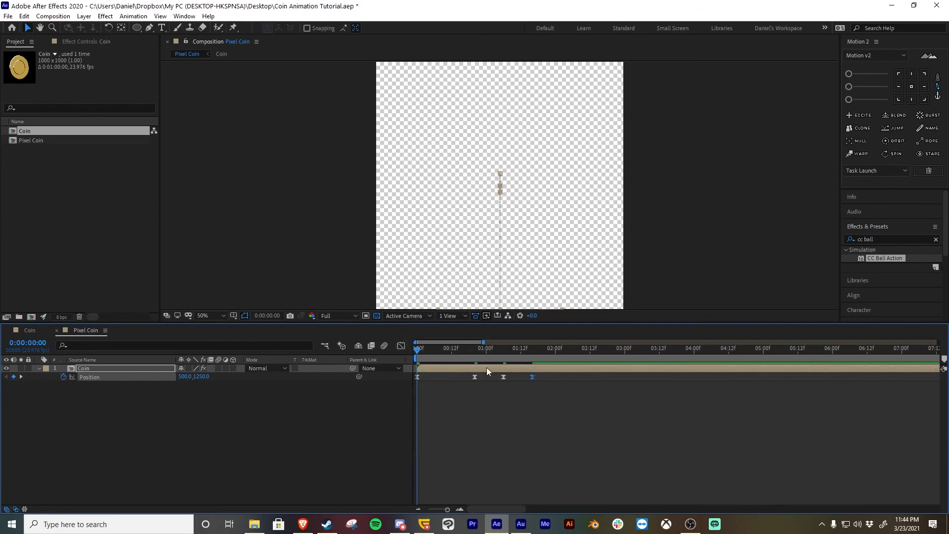
Step: Move the two middle Position keyframes earlier, to 0:00:00:15 and 0:00:01:01, and return to the first frame
{"action": "left_click_drag", "start_coordinate": [468, 352], "coordinate": [476, 357]}
{"action": "left_click_drag", "start_coordinate": [461, 389], "coordinate": [509, 378]}
{"action": "key", "text": "shift+Page_Up"}
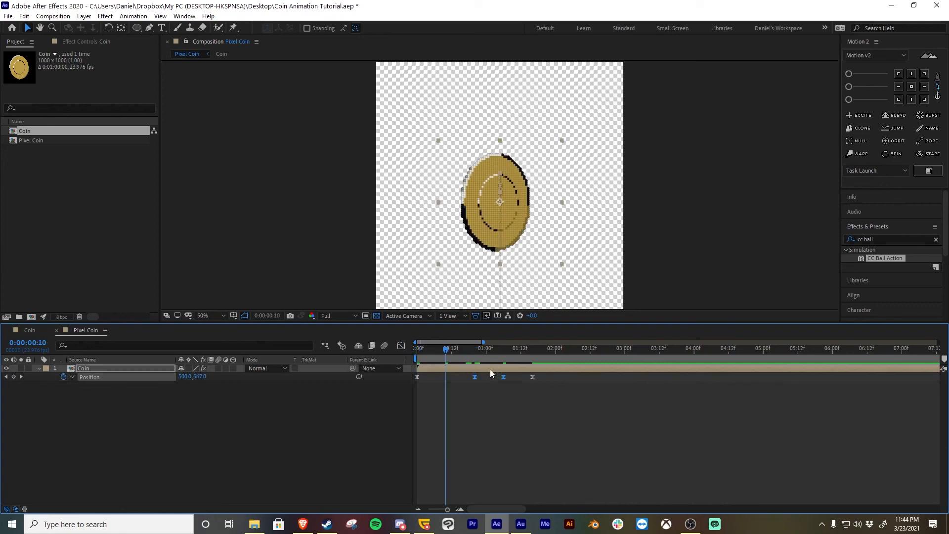
{"action": "left_click_drag", "start_coordinate": [463, 351], "coordinate": [479, 352]}
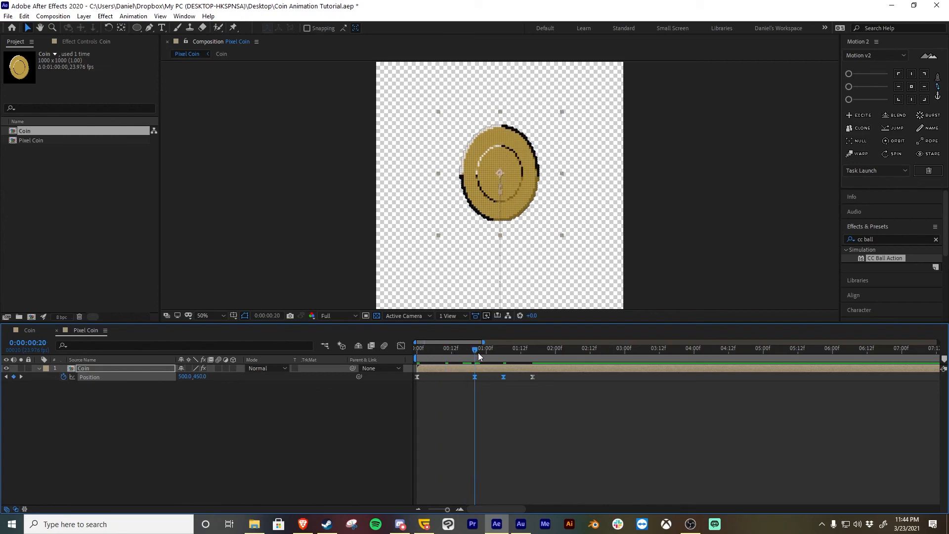
{"action": "key", "text": "space"}
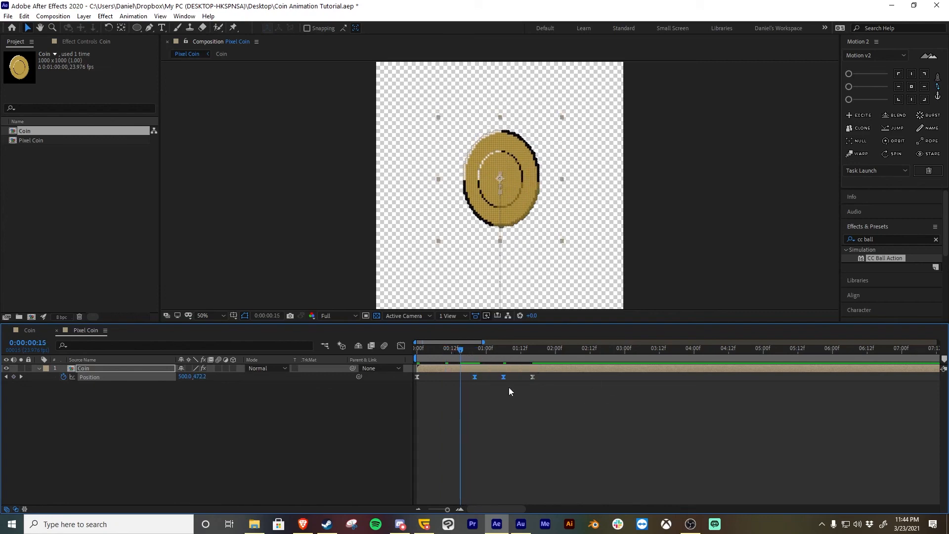
{"action": "left_click_drag", "start_coordinate": [476, 378], "coordinate": [396, 355]}
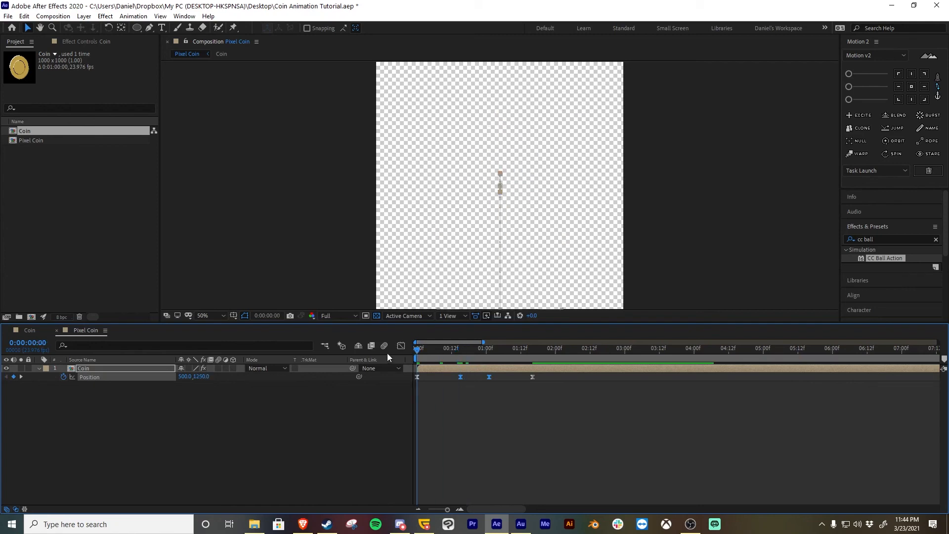